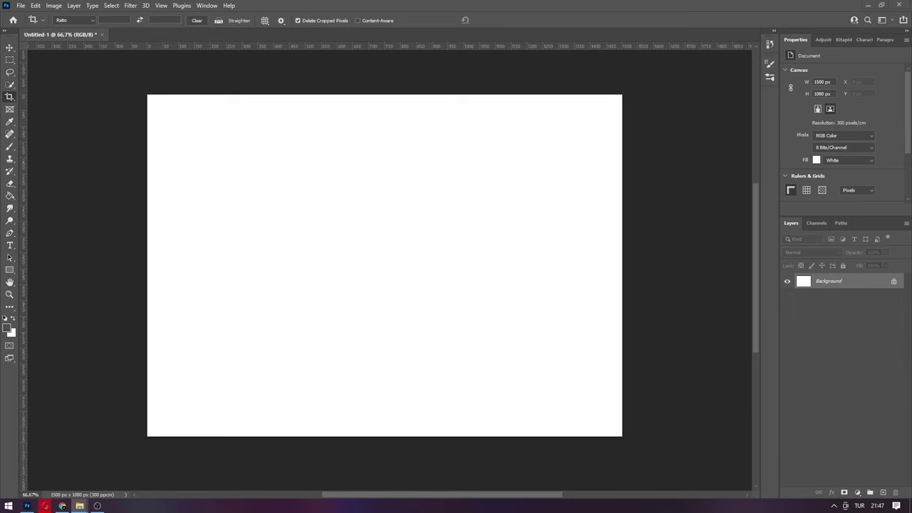
# Place the ocean photo, mask it to just the water, and hide the white Background layer.
pyautogui.moveTo(456, 285); pyautogui.dragTo(357, 295)
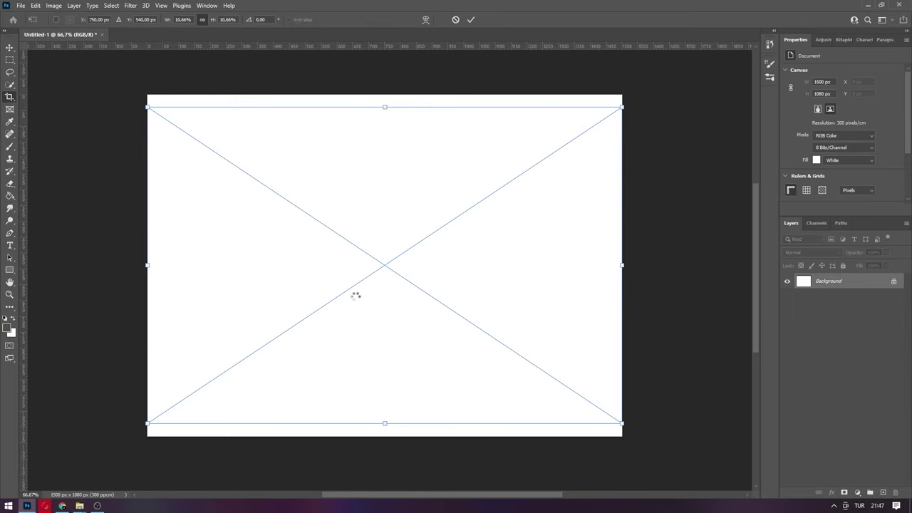
pyautogui.press('Return')
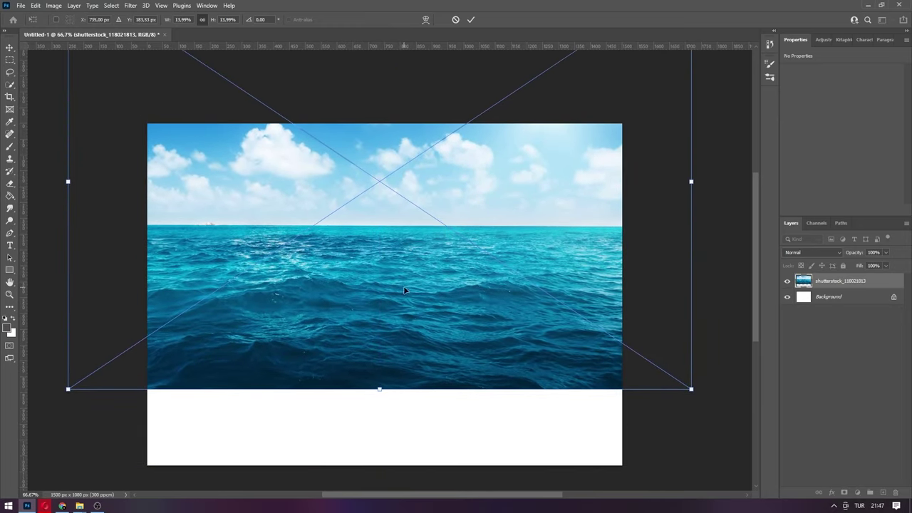
pyautogui.click(10, 60)
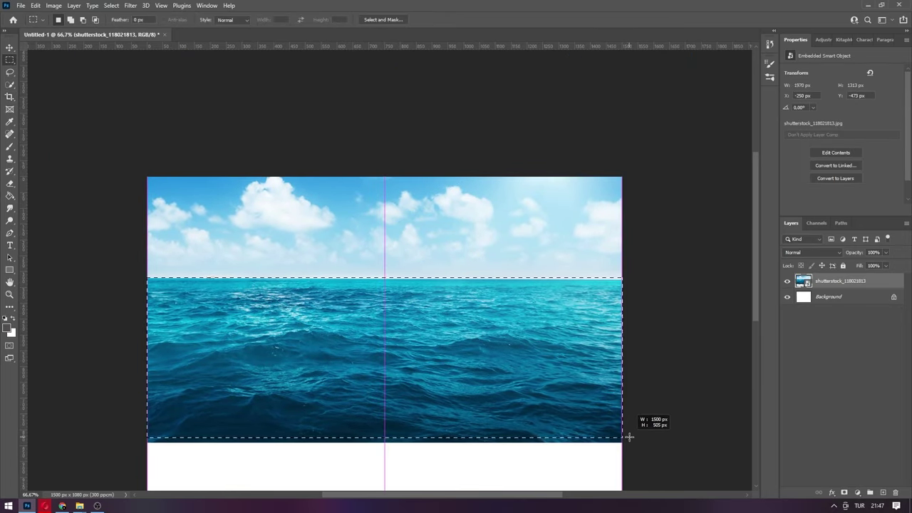
pyautogui.click(857, 493)
pyautogui.click(787, 296)
# Squash the ocean layer to about half height and place the underwater image over it.
pyautogui.hotkey('ctrl', 't')
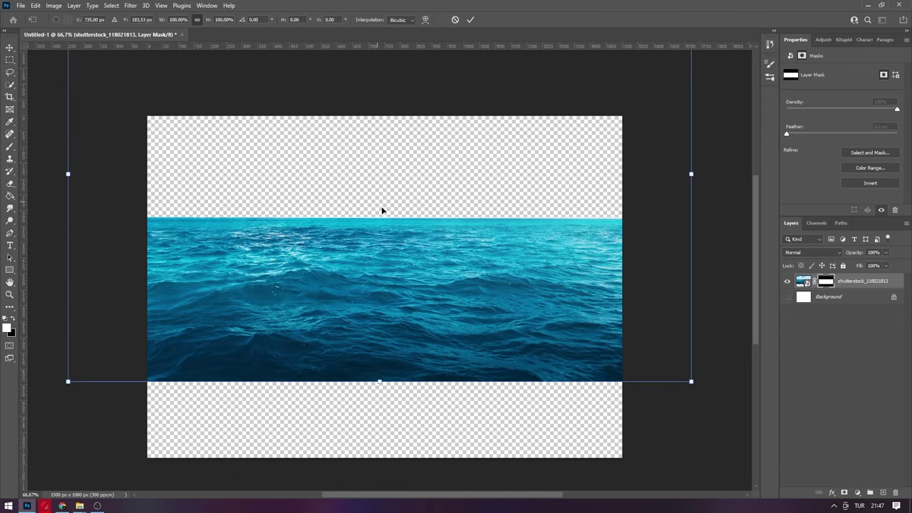
pyautogui.hotkey('ctrl', '-')
pyautogui.moveTo(405, 133); pyautogui.dragTo(405, 264)
pyautogui.moveTo(444, 332); pyautogui.dragTo(442, 320)
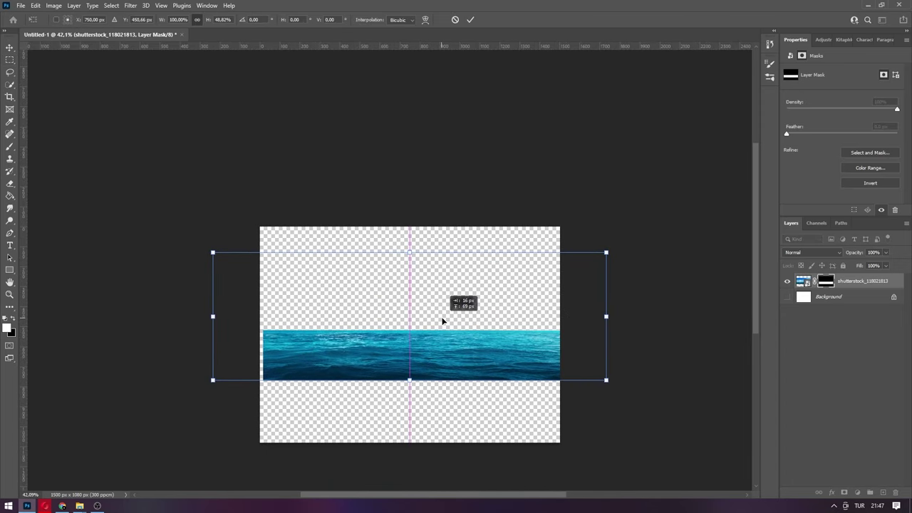
pyautogui.press('Return')
pyautogui.hotkey('ctrl', '0')
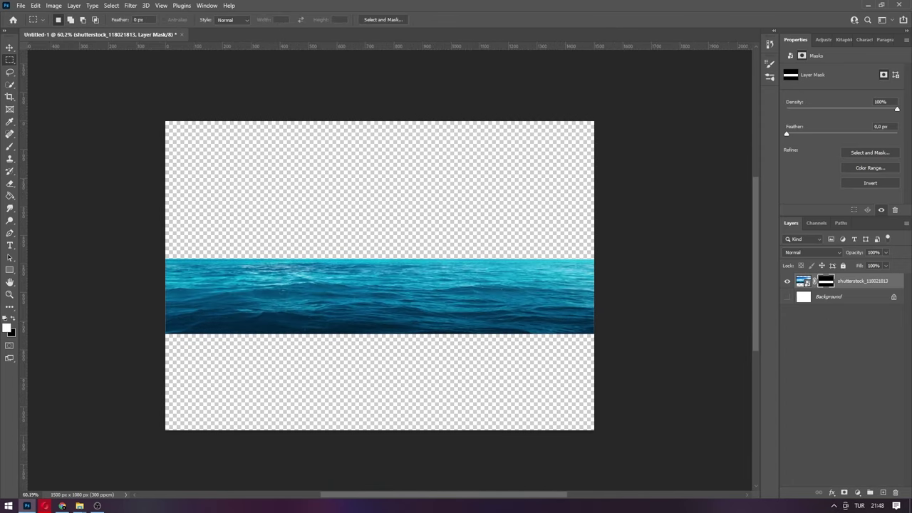
pyautogui.moveTo(378, 116)
pyautogui.mouseDown()
pyautogui.moveTo(387, 36)
pyautogui.moveTo(394, 389)
pyautogui.moveTo(393, 380)
pyautogui.mouseUp()
# Position the underwater image on the canvas and add a layer mask to it.
pyautogui.hotkey('ctrl', '-')
pyautogui.moveTo(395, 254); pyautogui.dragTo(406, 240)
pyautogui.press('Return')
pyautogui.hotkey('ctrl', '0')
pyautogui.press('m')
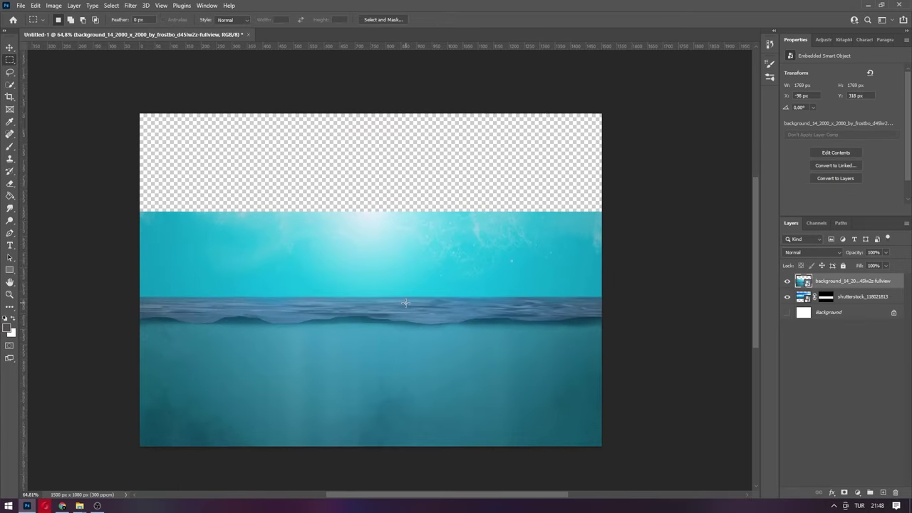
pyautogui.scroll(-1, 405, 303)
pyautogui.click(858, 492)
# Paint black on the mask with a larger brush to hide the underwater image's top and reveal the waves.
pyautogui.press('b')
pyautogui.rightClick(164, 236)
pyautogui.click(140, 237)
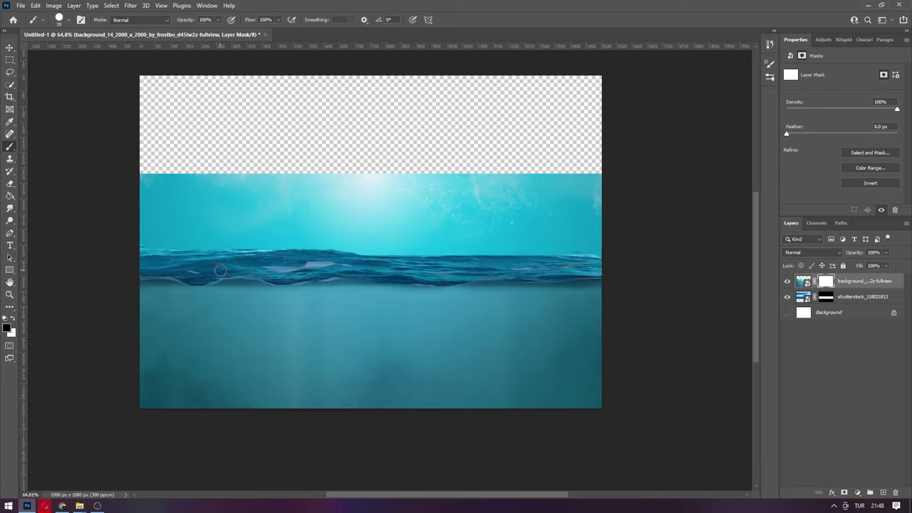
pyautogui.moveTo(627, 246); pyautogui.dragTo(294, 234)
pyautogui.moveTo(434, 214); pyautogui.dragTo(595, 187)
pyautogui.rightClick(595, 186)
pyautogui.click(748, 289)
pyautogui.moveTo(534, 186); pyautogui.dragTo(276, 235)
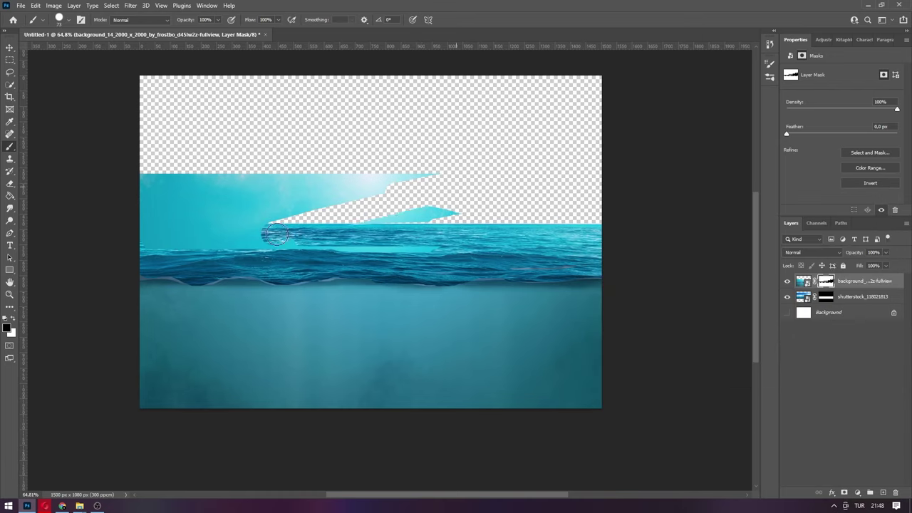
pyautogui.moveTo(331, 246); pyautogui.dragTo(332, 167)
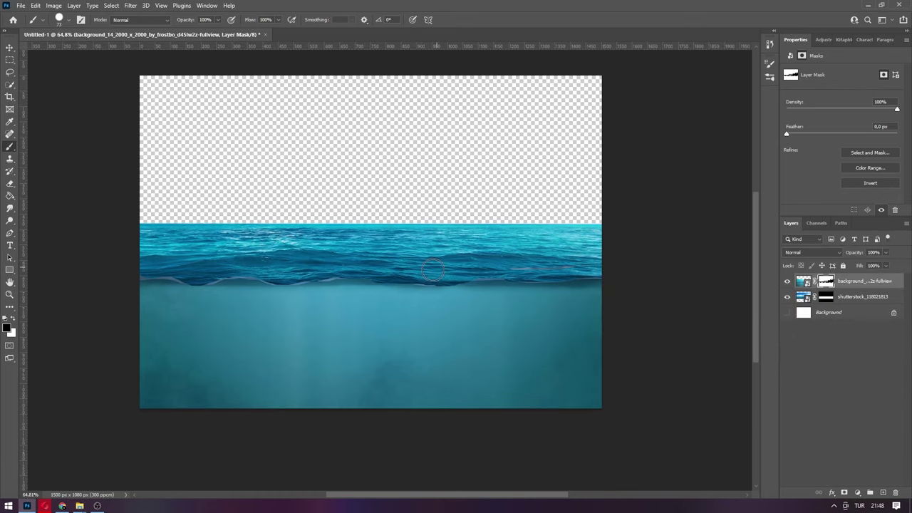
# Select both water layers and move them up the canvas together.
pyautogui.scroll(3, 433, 270)
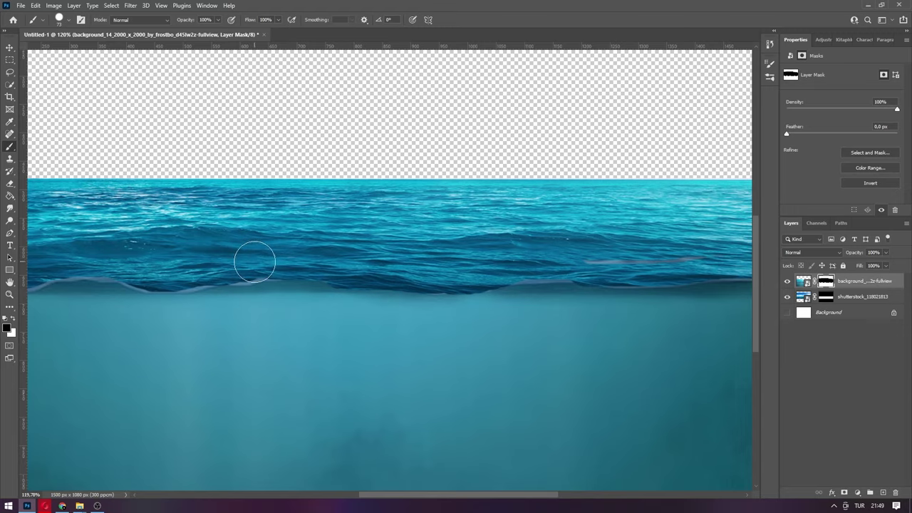
pyautogui.scroll(-3, 235, 278)
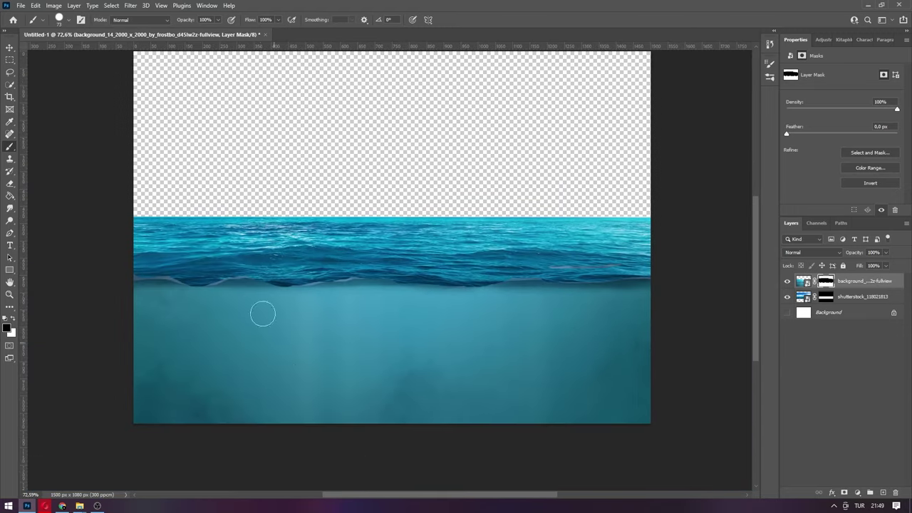
pyautogui.scroll(-2, 274, 280)
pyautogui.keyDown('shift'); pyautogui.click(862, 297); pyautogui.keyUp('shift')
pyautogui.hotkey('ctrl', 't')
pyautogui.moveTo(357, 107); pyautogui.dragTo(361, 169)
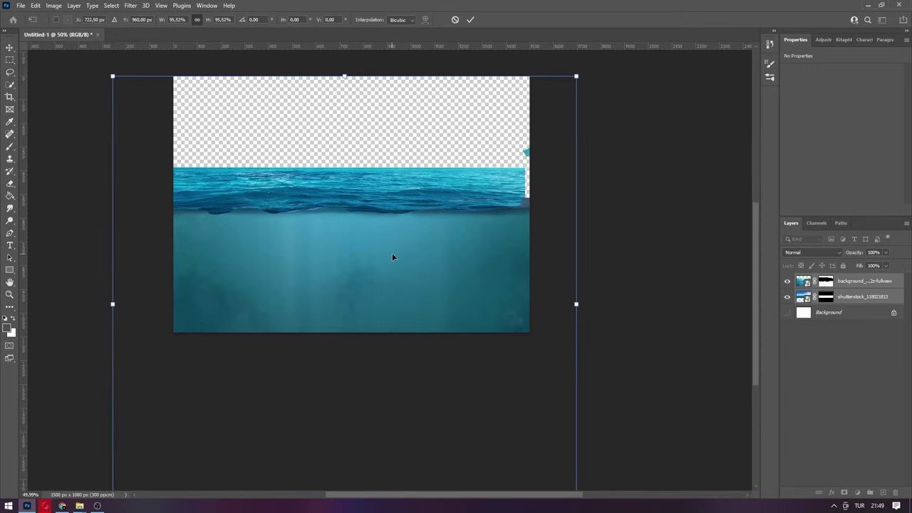
# Settle both water layers in their raised position.
pyautogui.moveTo(392, 257); pyautogui.dragTo(384, 264)
pyautogui.press('Return')
pyautogui.press('b')
pyautogui.scroll(1, 385, 265)
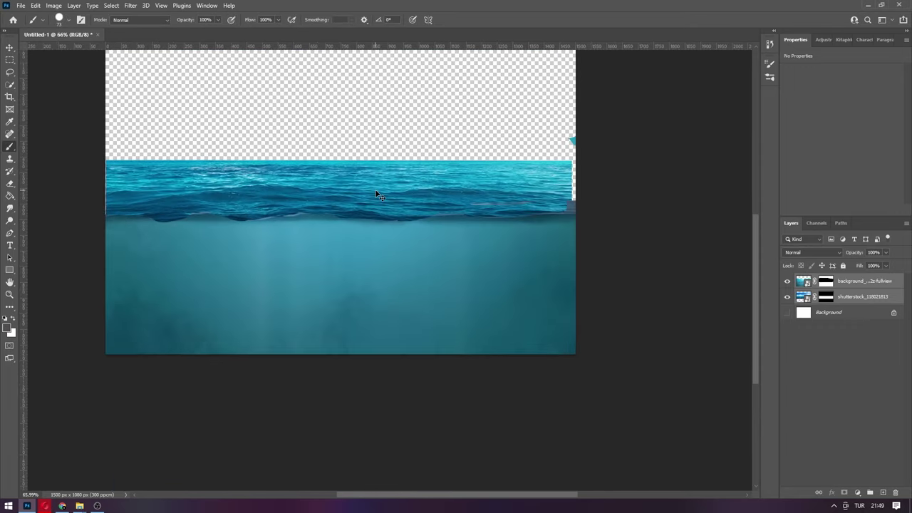
pyautogui.scroll(-1, 378, 194)
pyautogui.hotkey('ctrl', 't')
pyautogui.press('Return')
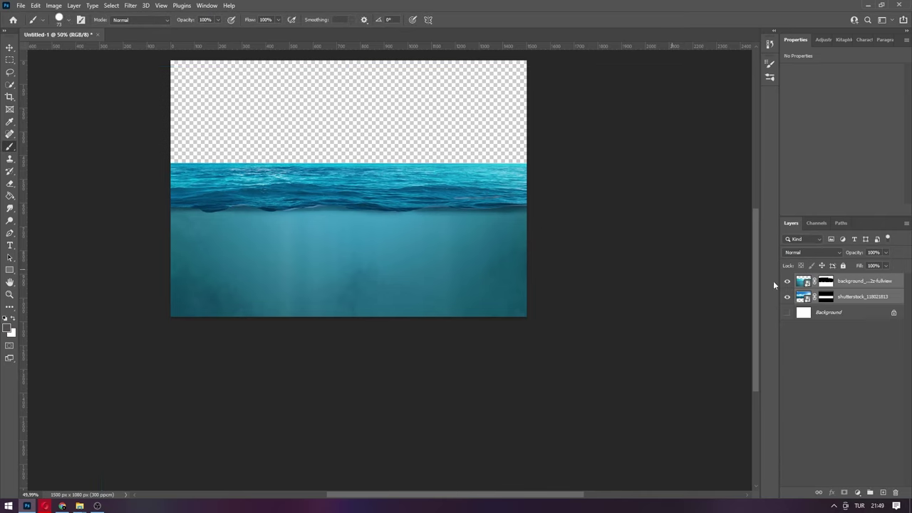
# Shorten the ocean wave layer by pulling its top down and lifting it slightly.
pyautogui.click(855, 281)
pyautogui.click(863, 297)
pyautogui.hotkey('ctrl', 't')
pyautogui.moveTo(344, 64)
pyautogui.mouseDown()
pyautogui.moveTo(354, 124)
pyautogui.moveTo(345, 84)
pyautogui.moveTo(346, 96)
pyautogui.mouseUp()
pyautogui.moveTo(362, 175); pyautogui.dragTo(362, 164)
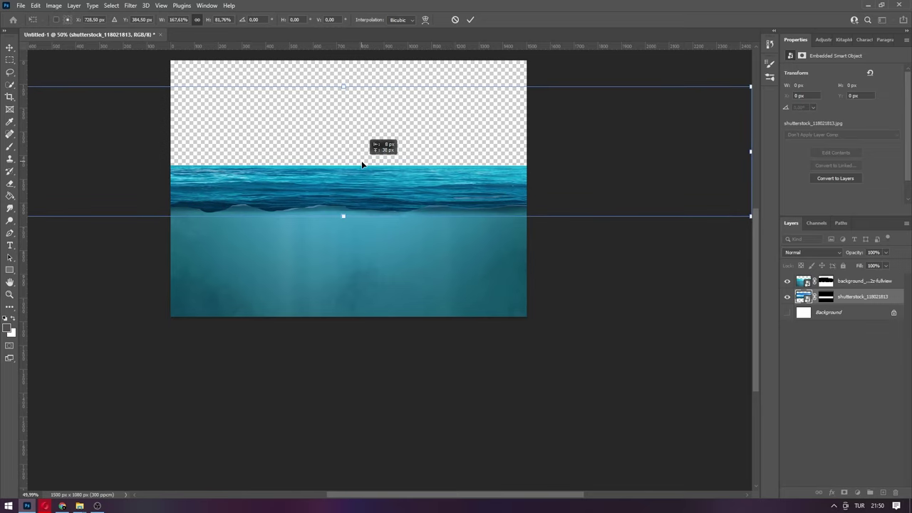
pyautogui.press('Return')
# Crop the canvas taller upward to 1500 × 1276 px.
pyautogui.scroll(-2, 450, 258)
pyautogui.scroll(1, 452, 293)
pyautogui.press('c')
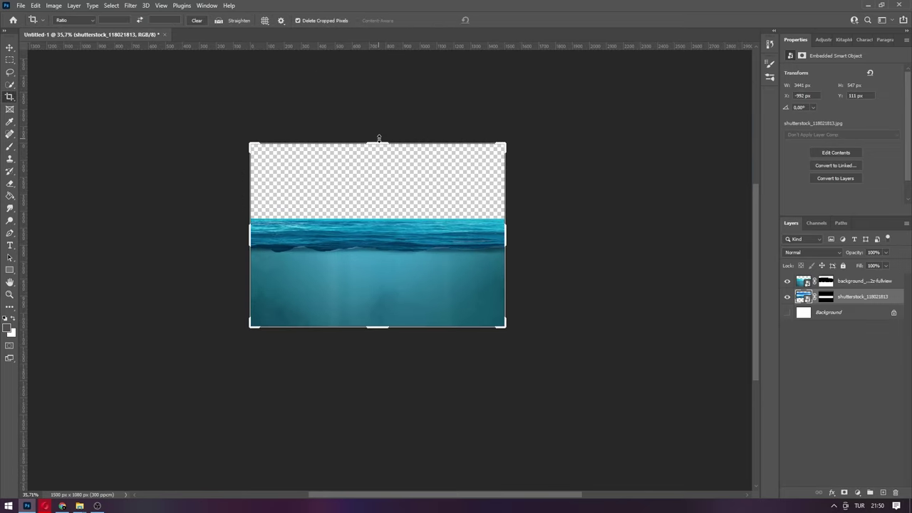
pyautogui.moveTo(378, 138); pyautogui.dragTo(379, 104)
pyautogui.press('Return')
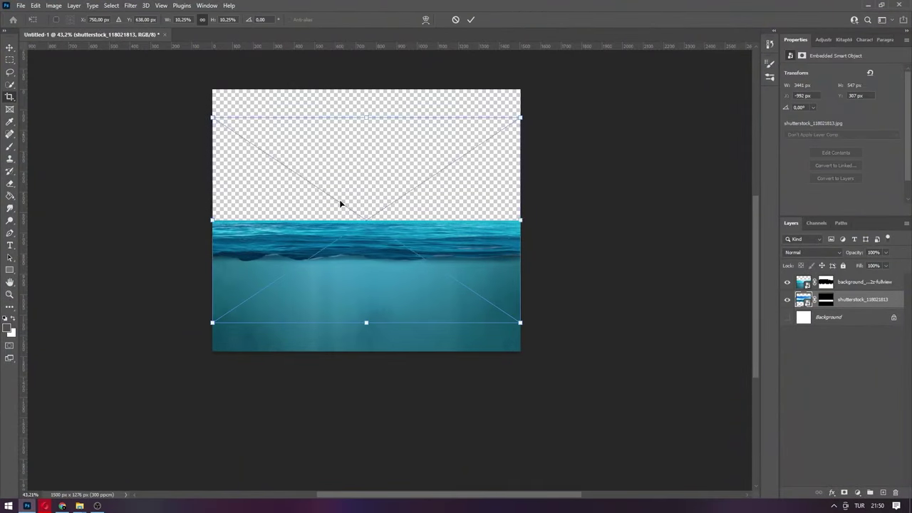
# Place the mountain photo below the water layers and enlarge it across the canvas.
pyautogui.moveTo(339, 199); pyautogui.dragTo(351, 229)
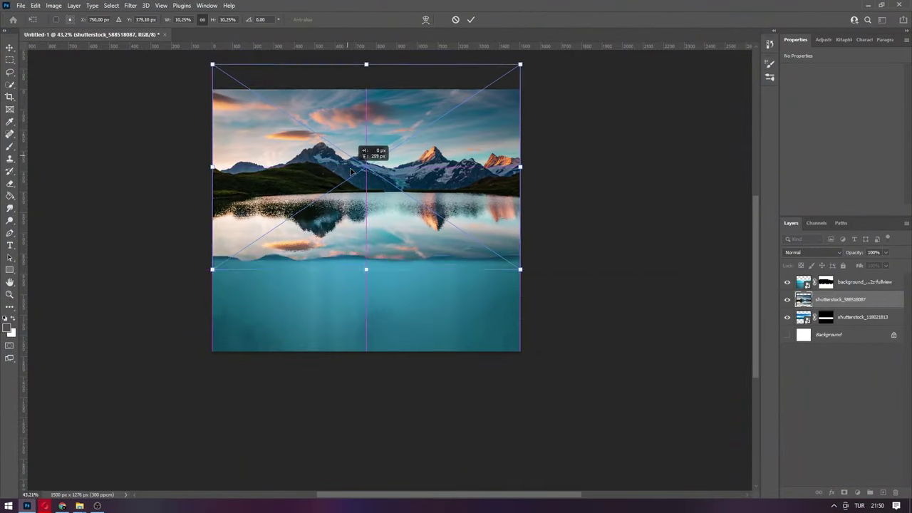
pyautogui.press('Escape')
pyautogui.press('c')
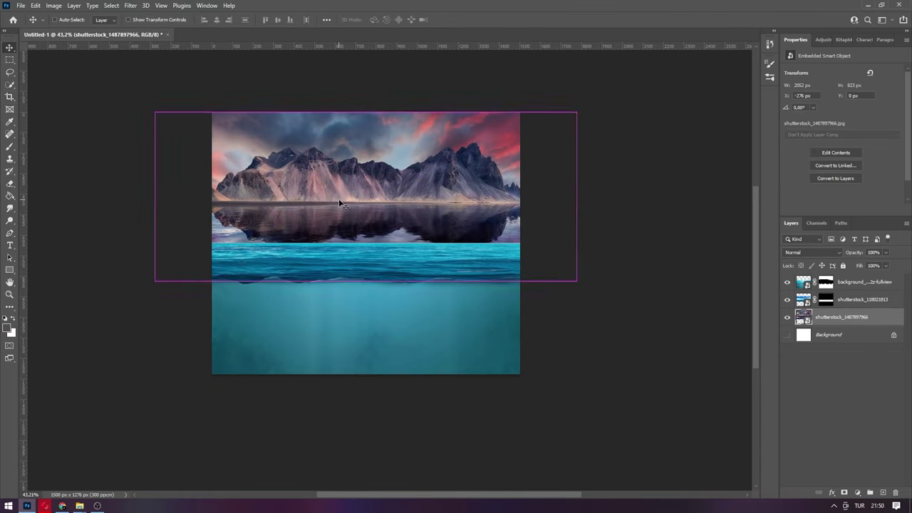
pyautogui.hotkey('ctrl', 't')
pyautogui.moveTo(577, 281); pyautogui.dragTo(603, 305)
pyautogui.press('Return')
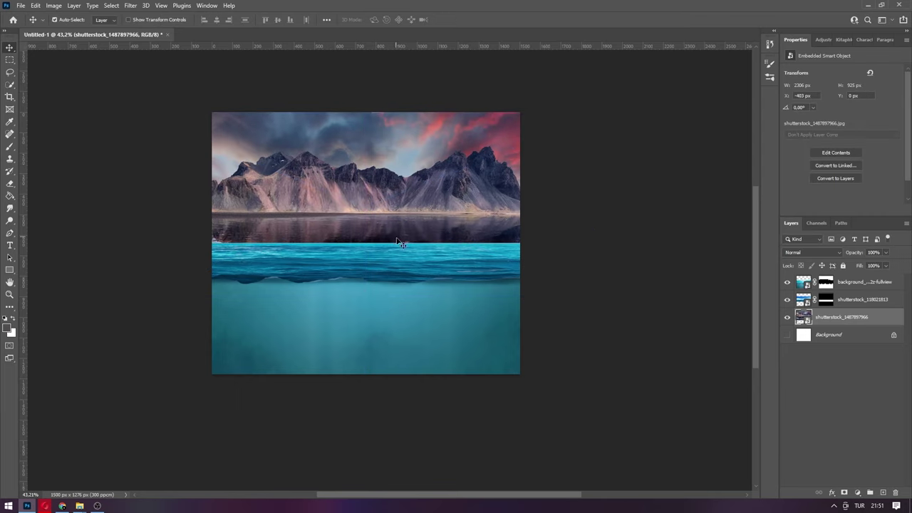
# Stretch the ocean waves taller and raise the underwater layer to meet the mountains.
pyautogui.click(399, 243)
pyautogui.hotkey('ctrl', 't')
pyautogui.moveTo(361, 175); pyautogui.dragTo(375, 93)
pyautogui.press('Return')
pyautogui.moveTo(387, 306); pyautogui.dragTo(387, 283)
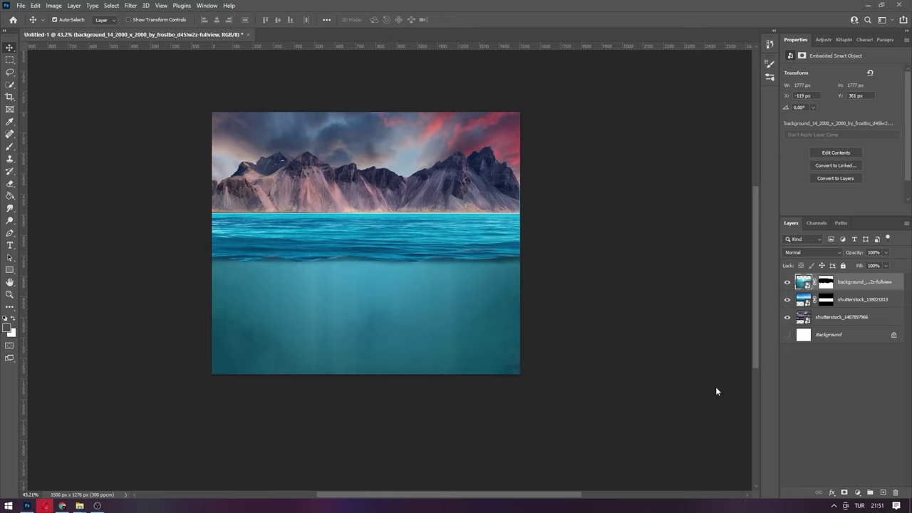
# Shorten and reposition the ocean wave band so it sits at the mountains' base.
pyautogui.click(391, 233)
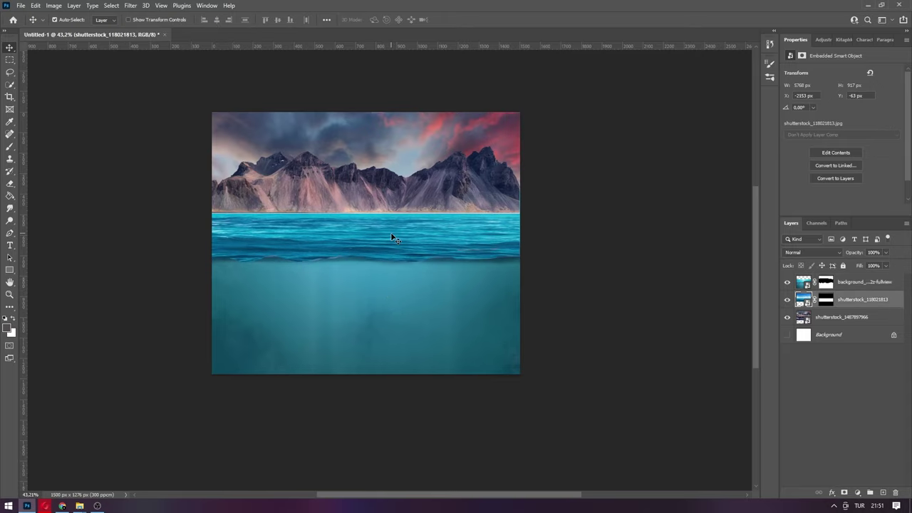
pyautogui.hotkey('ctrl', 't')
pyautogui.moveTo(366, 98); pyautogui.dragTo(365, 138)
pyautogui.moveTo(378, 225); pyautogui.dragTo(377, 213)
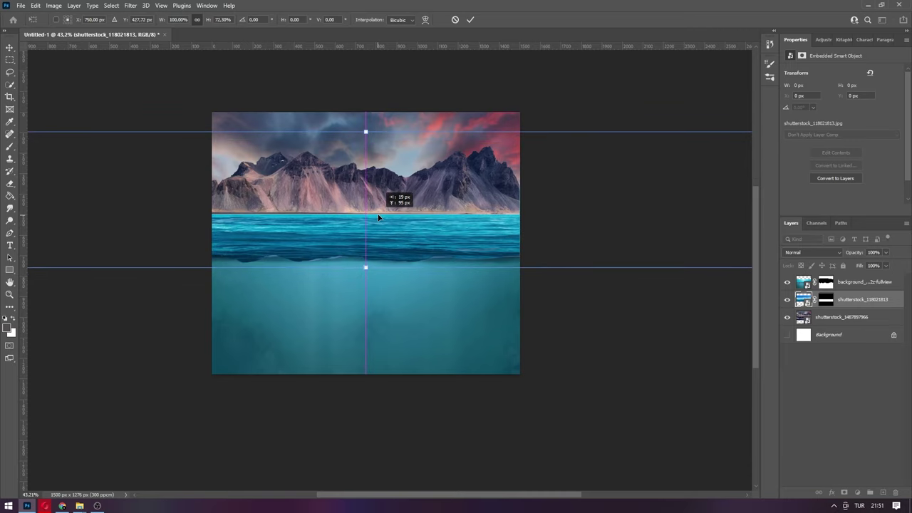
pyautogui.moveTo(366, 133); pyautogui.dragTo(365, 147)
pyautogui.moveTo(366, 219); pyautogui.dragTo(367, 212)
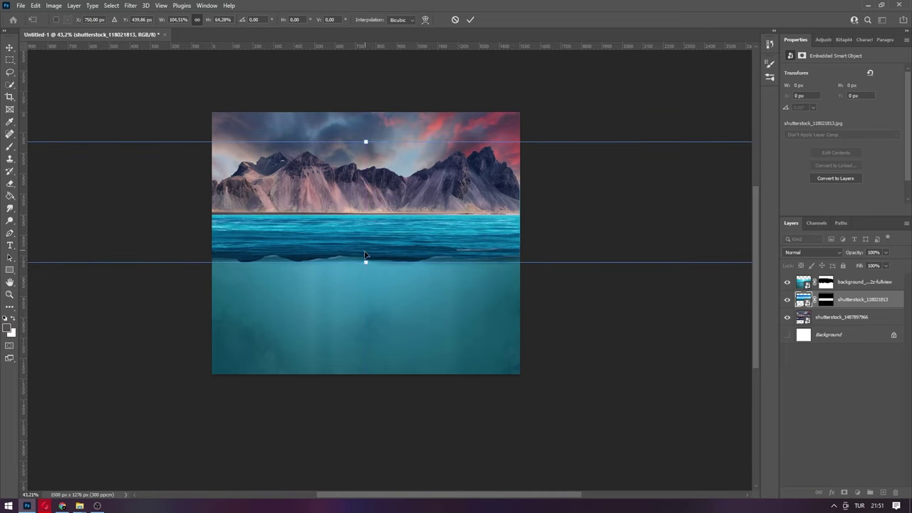
pyautogui.moveTo(365, 261); pyautogui.dragTo(366, 258)
pyautogui.press('Return')
pyautogui.hotkey('ctrl', '0')
pyautogui.moveTo(354, 297); pyautogui.dragTo(367, 315)
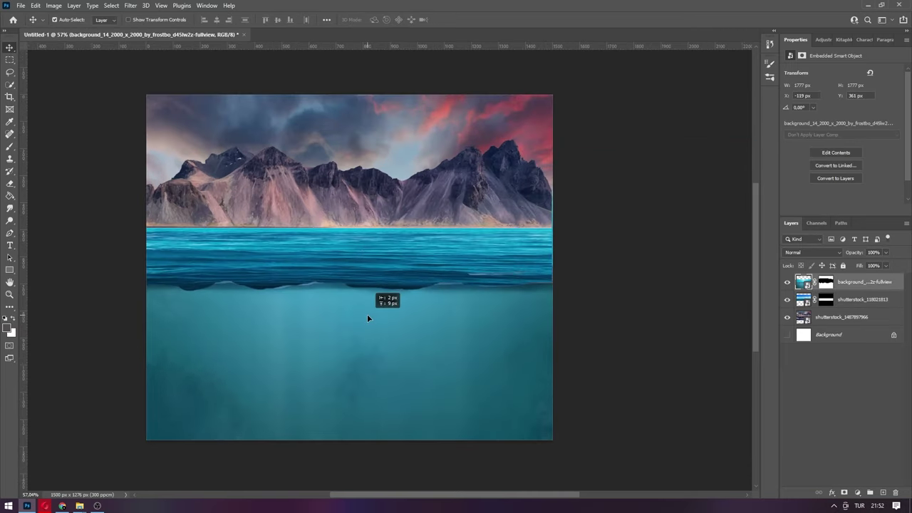
pyautogui.moveTo(375, 263); pyautogui.dragTo(375, 259)
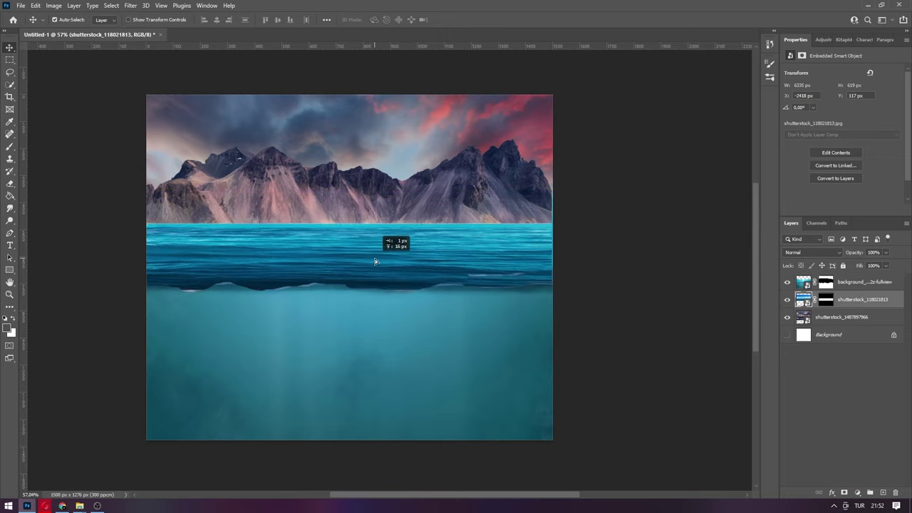
# Paint the underwater layer's mask to blend the wave edge into the underwater surface.
pyautogui.hotkey('alt', ']')
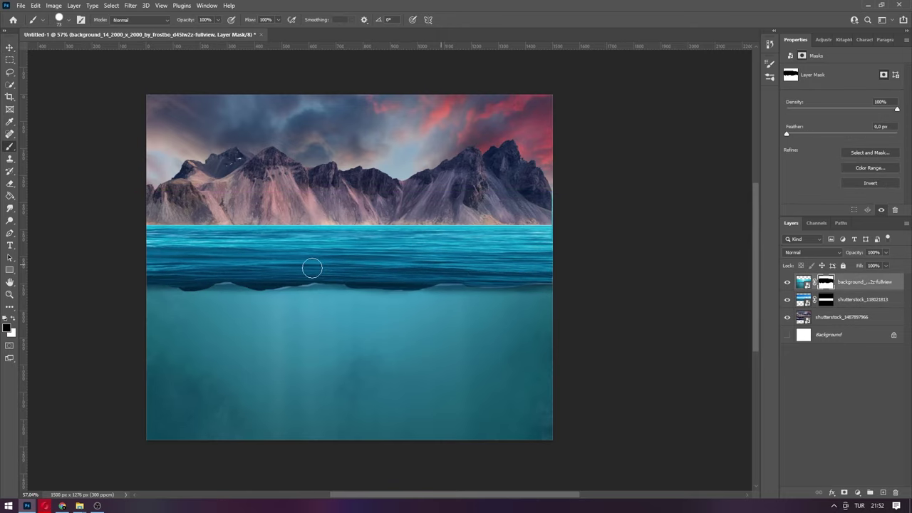
pyautogui.scroll(4, 314, 332)
pyautogui.moveTo(109, 271); pyautogui.dragTo(142, 271)
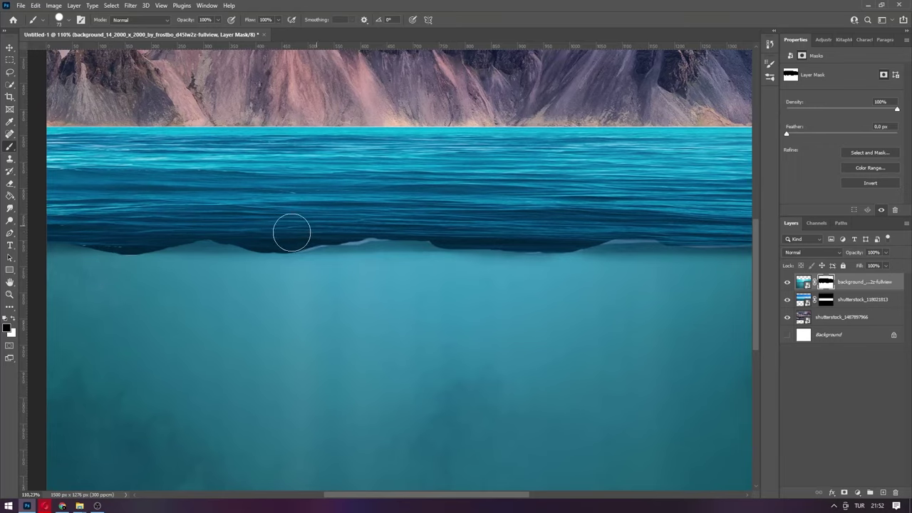
pyautogui.scroll(-1, 489, 222)
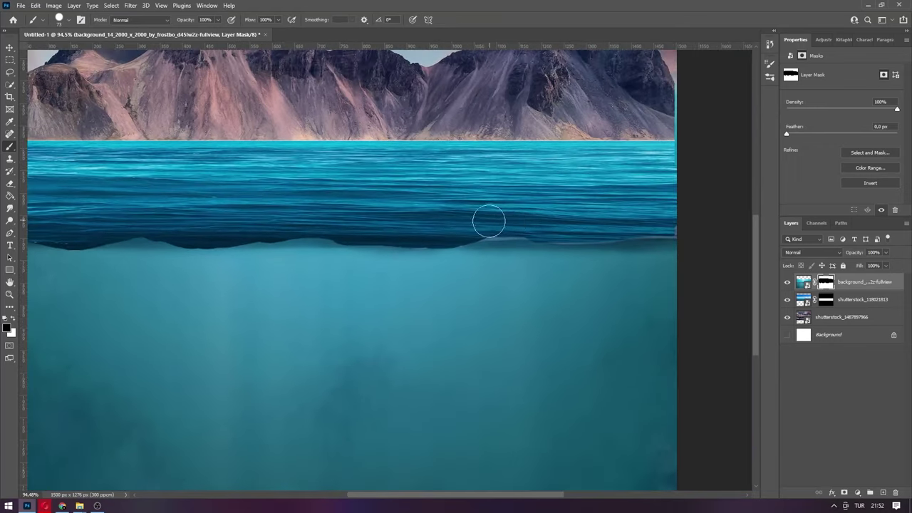
pyautogui.scroll(-3, 448, 233)
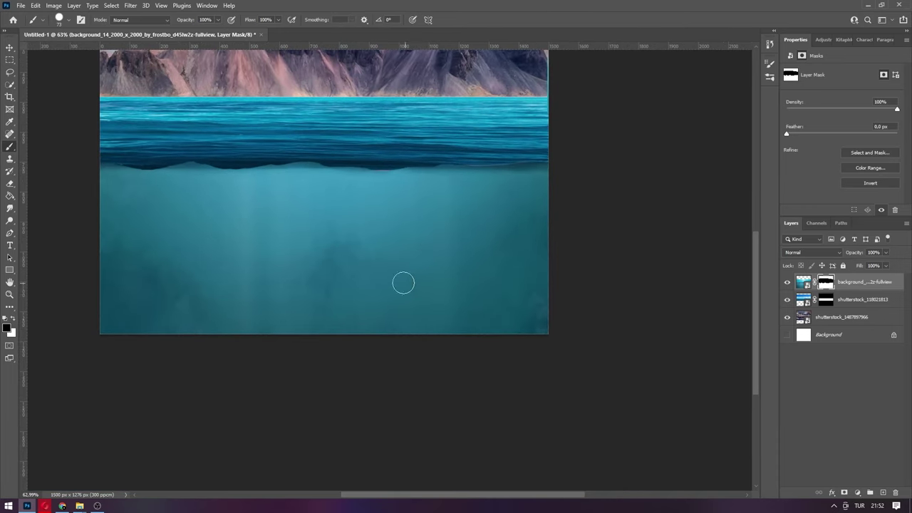
pyautogui.scroll(4, 403, 283)
pyautogui.moveTo(130, 196); pyautogui.dragTo(279, 195)
pyautogui.hotkey('ctrl', 'z')
# Inspect the waterline edges zoomed in, switching between the sea and underwater layers.
pyautogui.scroll(-3, 86, 163)
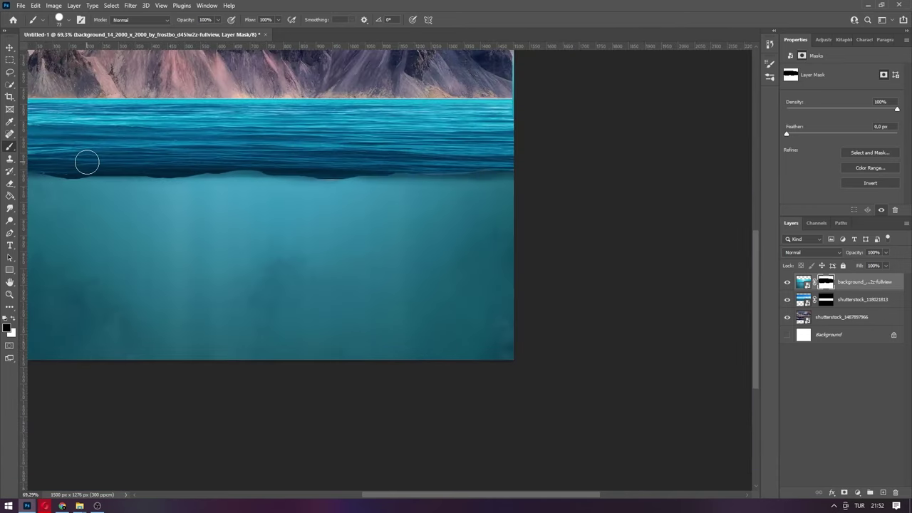
pyautogui.scroll(-4, 535, 161)
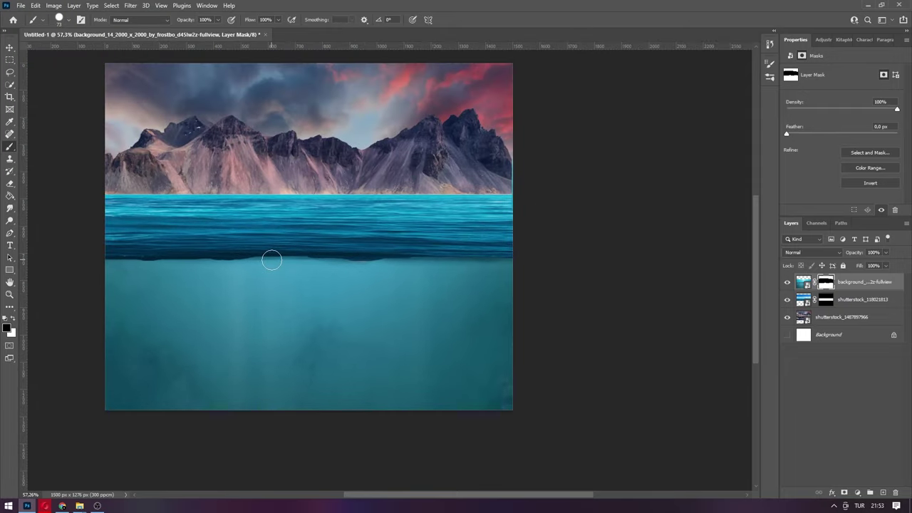
pyautogui.scroll(-2, 271, 259)
pyautogui.scroll(8, 271, 258)
pyautogui.hotkey('alt', '[')
pyautogui.scroll(4, 108, 257)
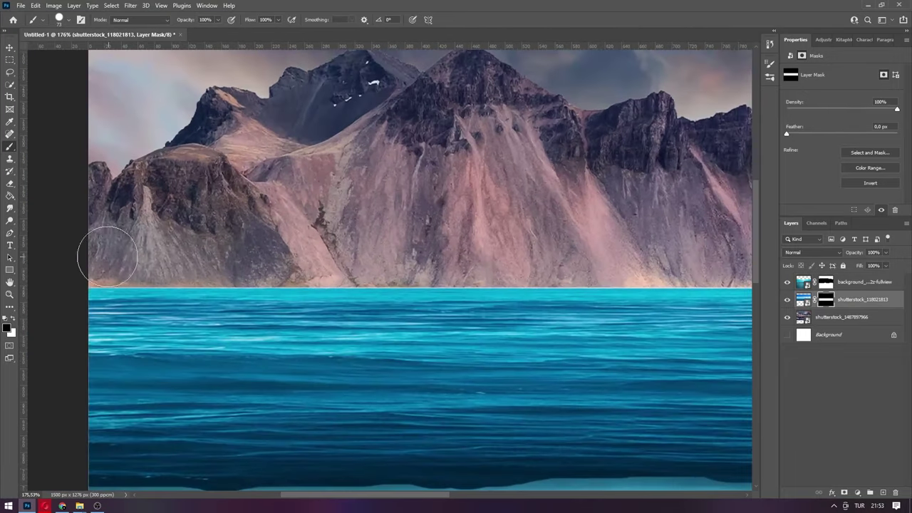
pyautogui.scroll(-3, 370, 471)
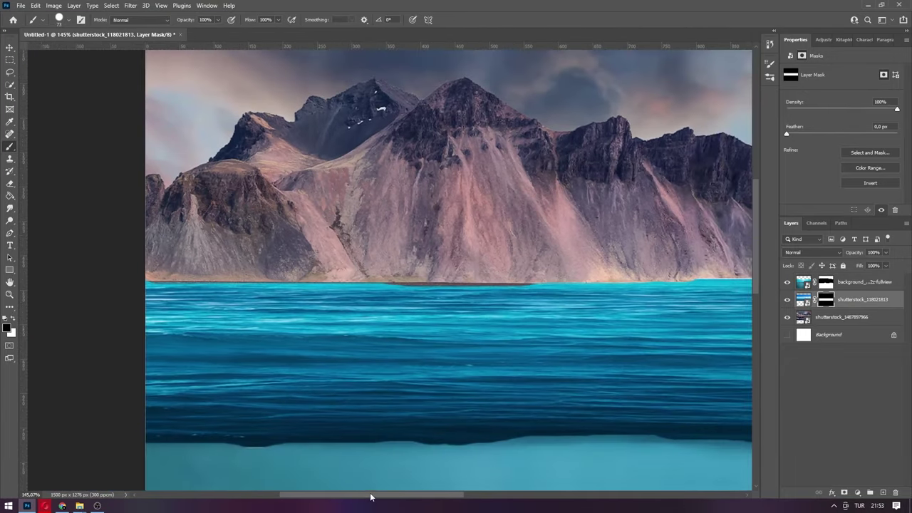
pyautogui.scroll(2, 519, 261)
pyautogui.hscroll(5, 418, 271)
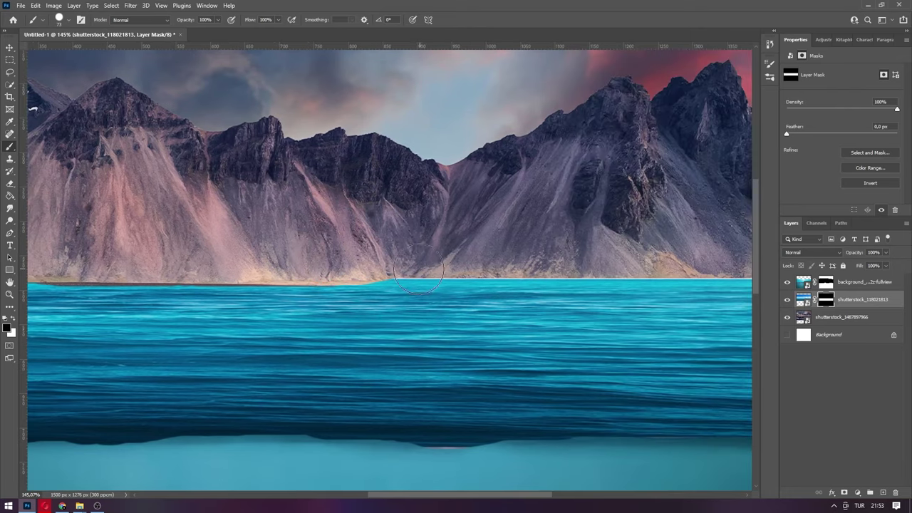
pyautogui.hscroll(6, 476, 481)
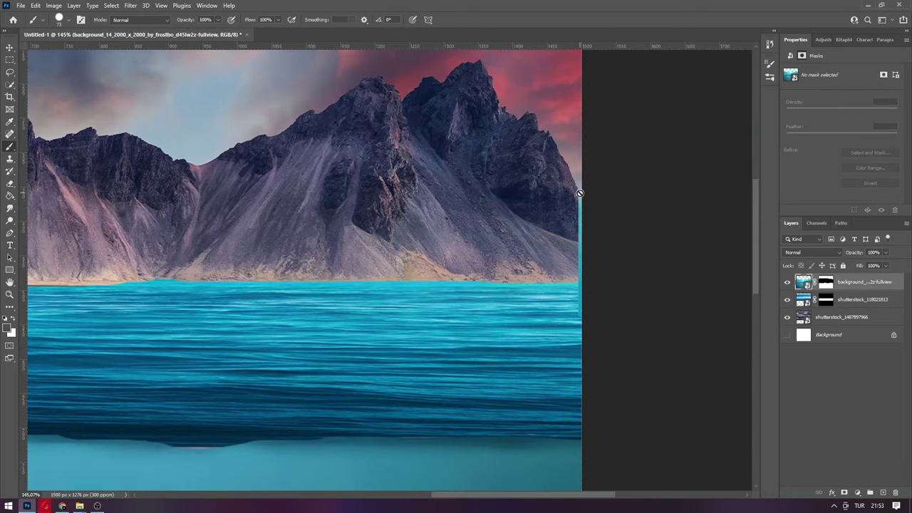
pyautogui.hotkey('alt', ']')
pyautogui.scroll(-5, 206, 350)
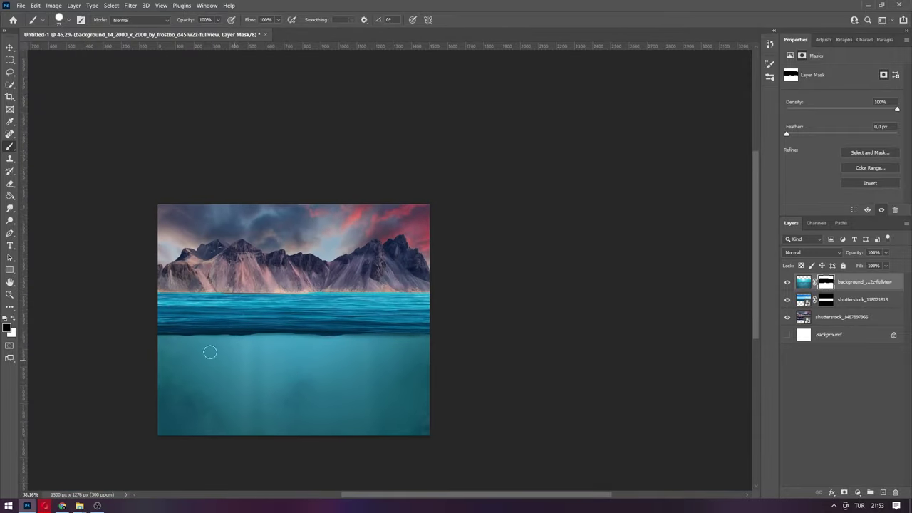
pyautogui.hotkey('alt', '[')
# Apply Levels to the sea surface layer, brightening midtones and lowering output white.
pyautogui.hotkey('ctrl', 'l')
pyautogui.moveTo(630, 293); pyautogui.dragTo(547, 292)
pyautogui.moveTo(631, 332); pyautogui.dragTo(600, 334)
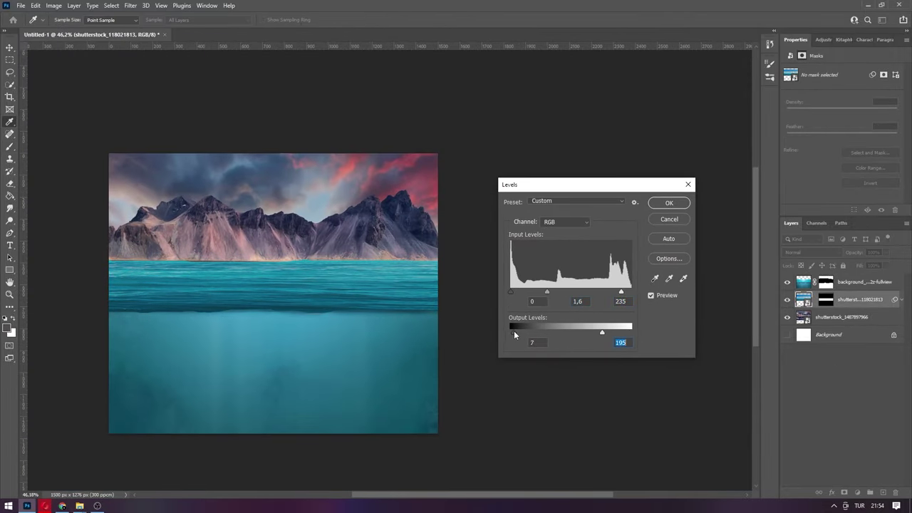
pyautogui.click(669, 202)
pyautogui.press('b')
pyautogui.scroll(-2, 264, 412)
# Apply Levels to the mountain layer, lowering output white and raising output black.
pyautogui.hotkey('alt', '[')
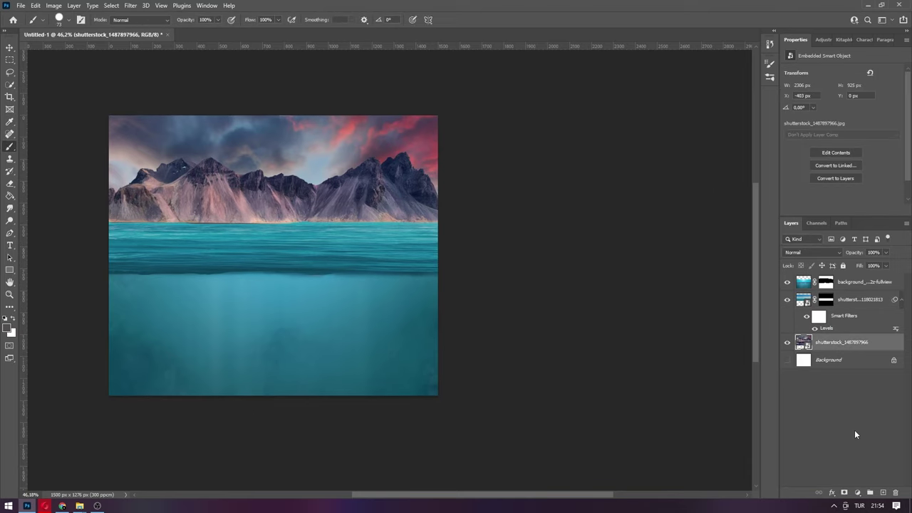
pyautogui.hotkey('ctrl', 'l')
pyautogui.moveTo(631, 332); pyautogui.dragTo(608, 332)
pyautogui.moveTo(510, 331); pyautogui.dragTo(522, 330)
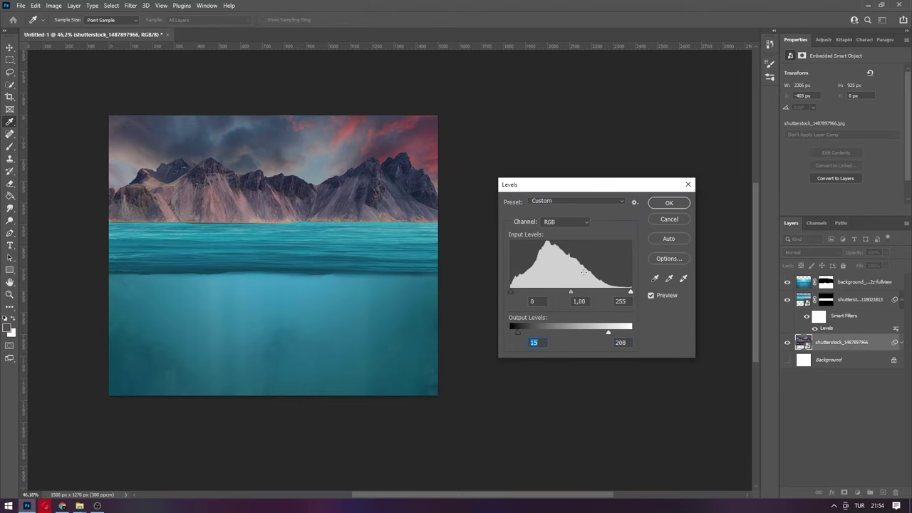
pyautogui.press('Return')
# Add a clipped Color Balance layer shifting the mountains toward cyan (-57).
pyautogui.scroll(-2, 556, 325)
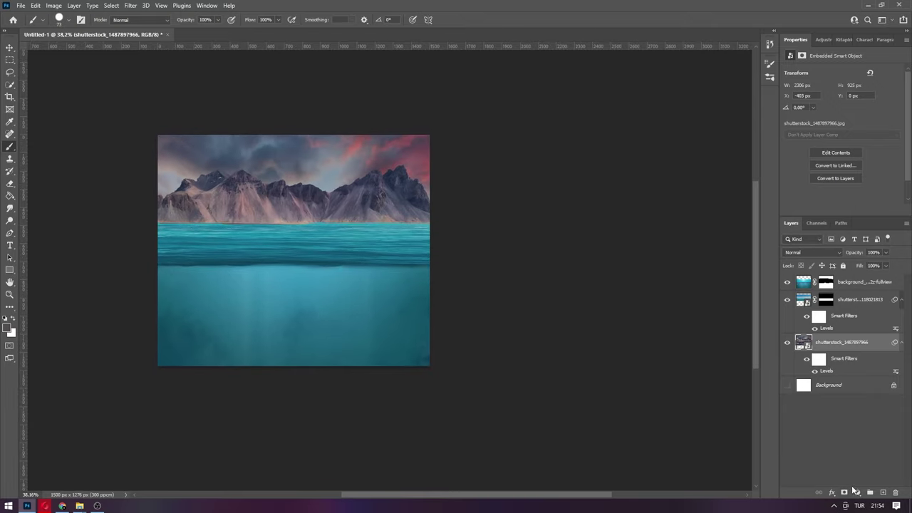
pyautogui.click(856, 492)
pyautogui.click(855, 408)
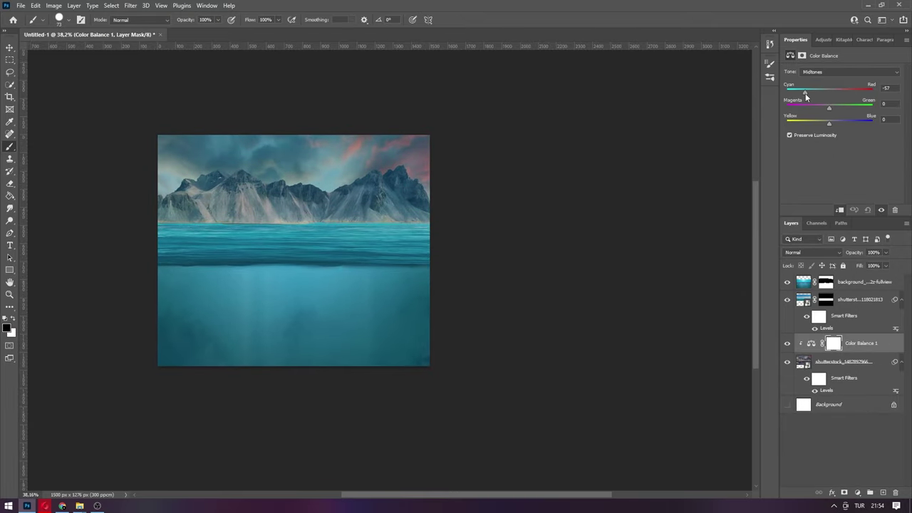
pyautogui.press('v')
pyautogui.click(701, 187)
pyautogui.scroll(-1, 317, 307)
pyautogui.scroll(2, 348, 304)
pyautogui.scroll(1, 385, 285)
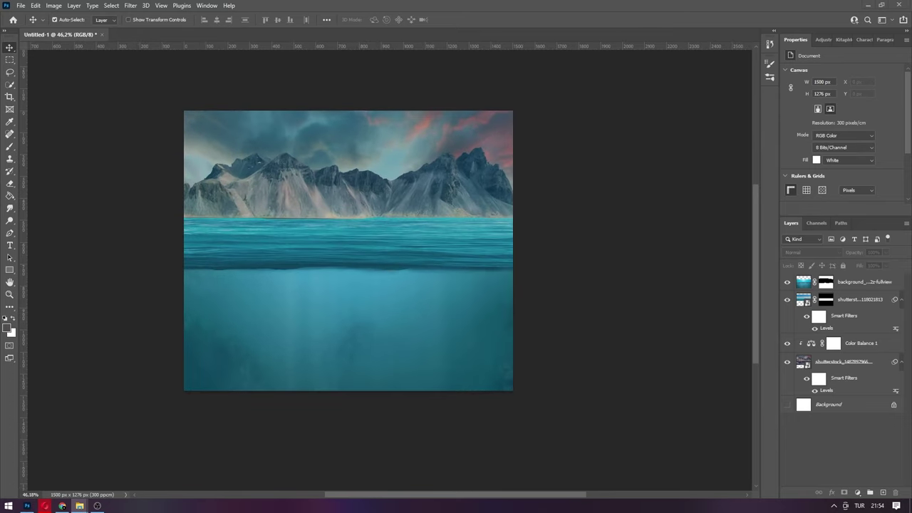
# Cut the rock from its white background with Select and Mask and hide its lower part.
pyautogui.press('Return')
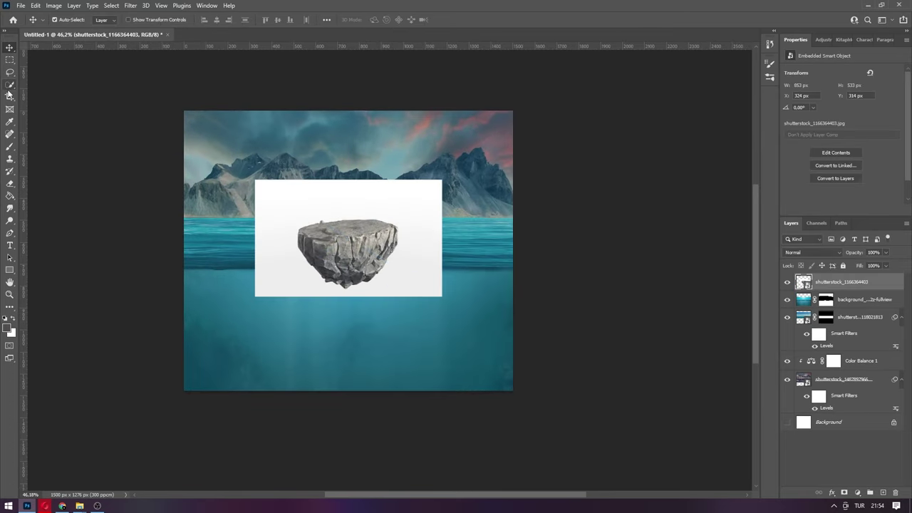
pyautogui.click(330, 19)
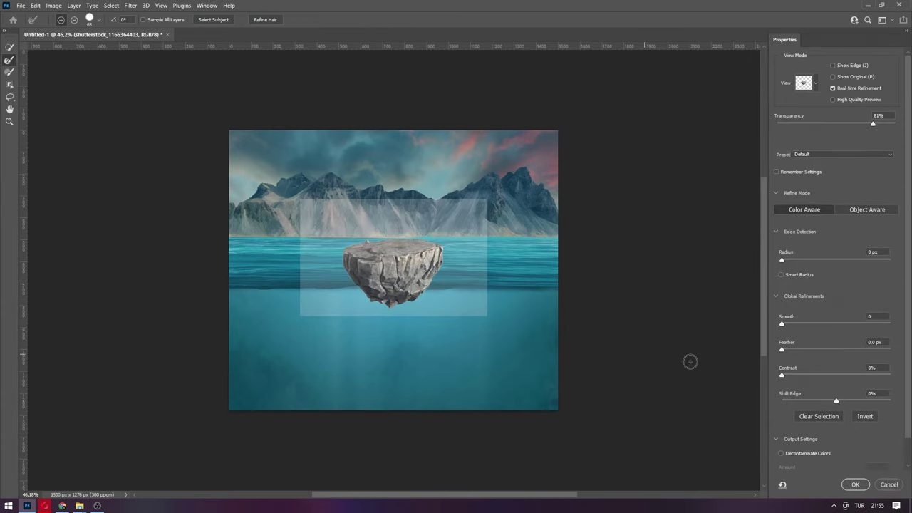
pyautogui.press('Return')
pyautogui.scroll(3, 306, 167)
pyautogui.moveTo(410, 322); pyautogui.dragTo(398, 333)
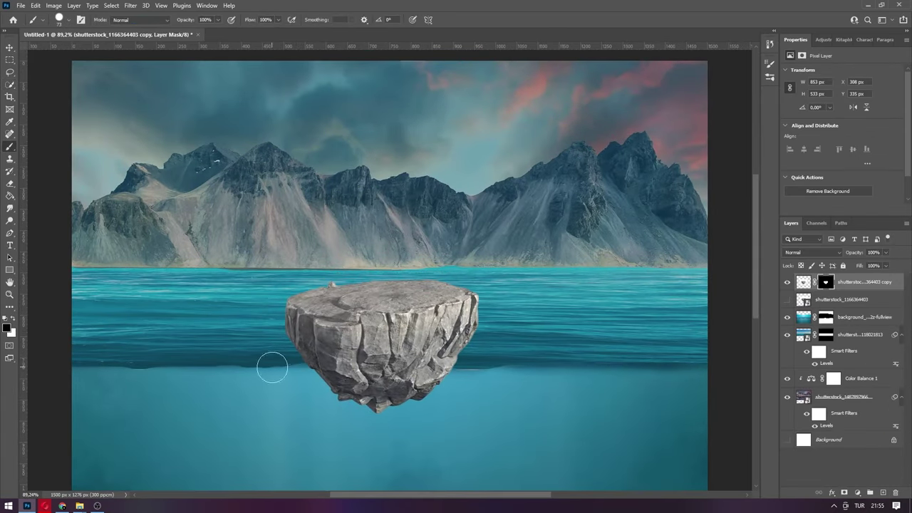
pyautogui.moveTo(272, 368); pyautogui.dragTo(404, 452)
# Squash the rock into a flat 1011 × 347 px slab on the sea.
pyautogui.hotkey('ctrl', 't')
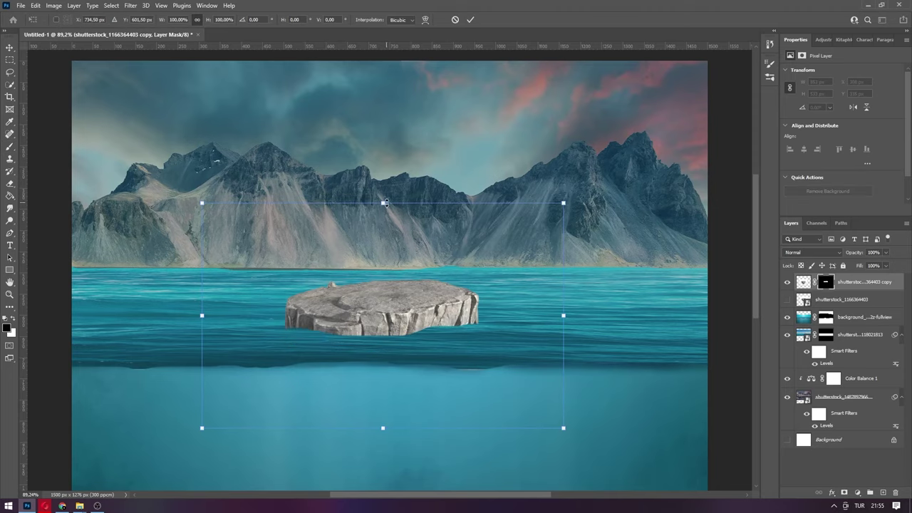
pyautogui.moveTo(381, 204)
pyautogui.mouseDown()
pyautogui.moveTo(382, 251)
pyautogui.moveTo(381, 233)
pyautogui.mouseUp()
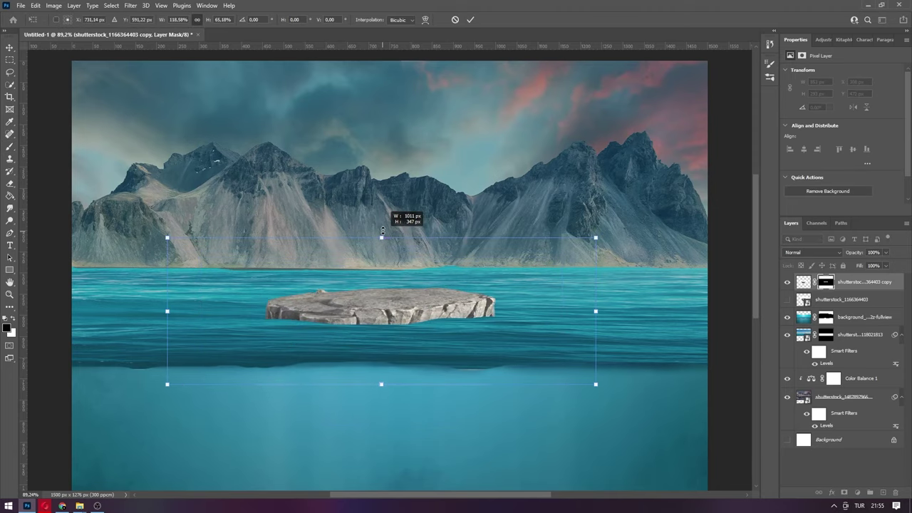
pyautogui.moveTo(396, 317); pyautogui.dragTo(403, 319)
pyautogui.press('Return')
pyautogui.keyDown('alt'); pyautogui.scroll(-5, 404, 322); pyautogui.keyUp('alt')
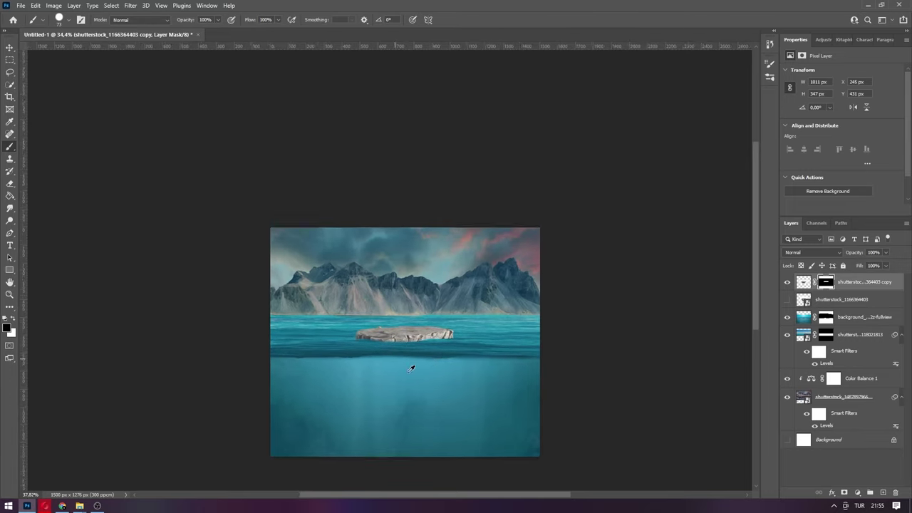
pyautogui.keyDown('alt'); pyautogui.scroll(2, 413, 369); pyautogui.keyUp('alt')
# Rotate the island 180°, resize it and position it beneath the rock slab underwater.
pyautogui.moveTo(591, 313)
pyautogui.mouseDown()
pyautogui.moveTo(211, 249)
pyautogui.moveTo(206, 241)
pyautogui.mouseUp()
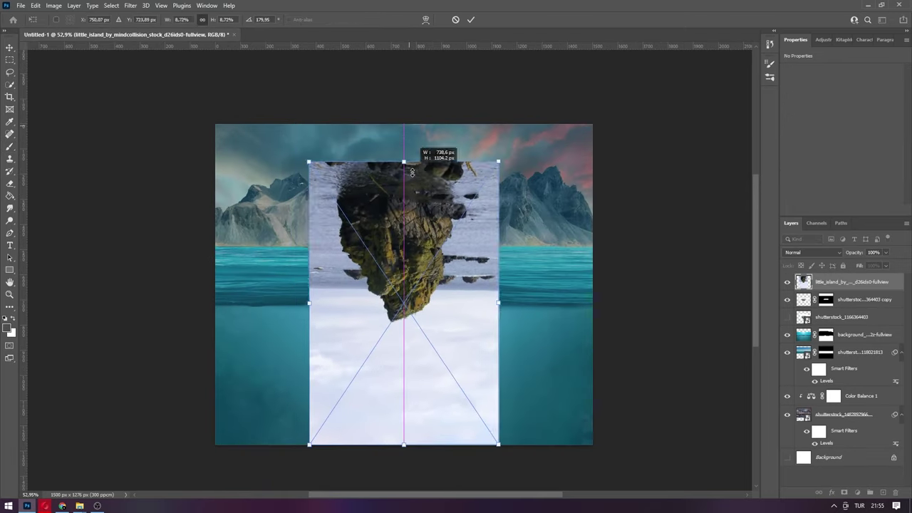
pyautogui.moveTo(412, 158); pyautogui.dragTo(407, 214)
pyautogui.moveTo(409, 300); pyautogui.dragTo(409, 387)
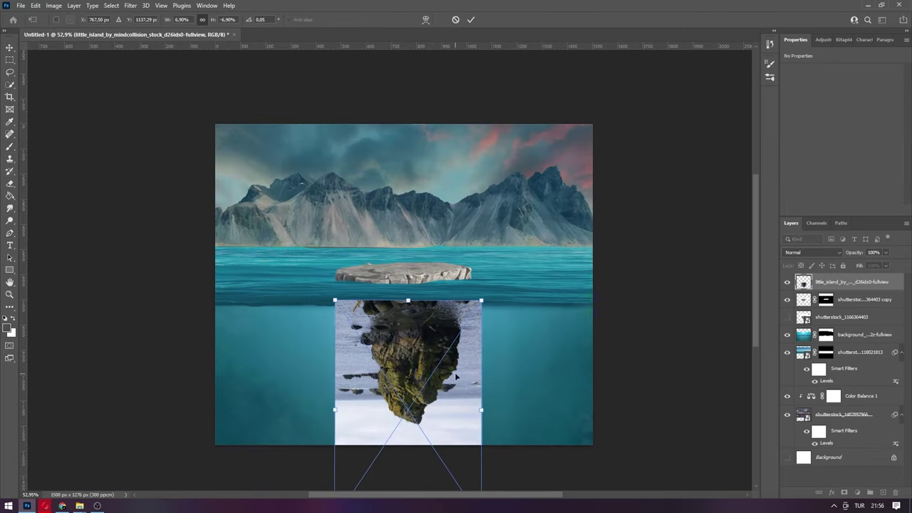
pyautogui.moveTo(482, 409); pyautogui.dragTo(490, 428)
pyautogui.moveTo(409, 371); pyautogui.dragTo(408, 342)
pyautogui.press('Return')
pyautogui.scroll(2, 439, 320)
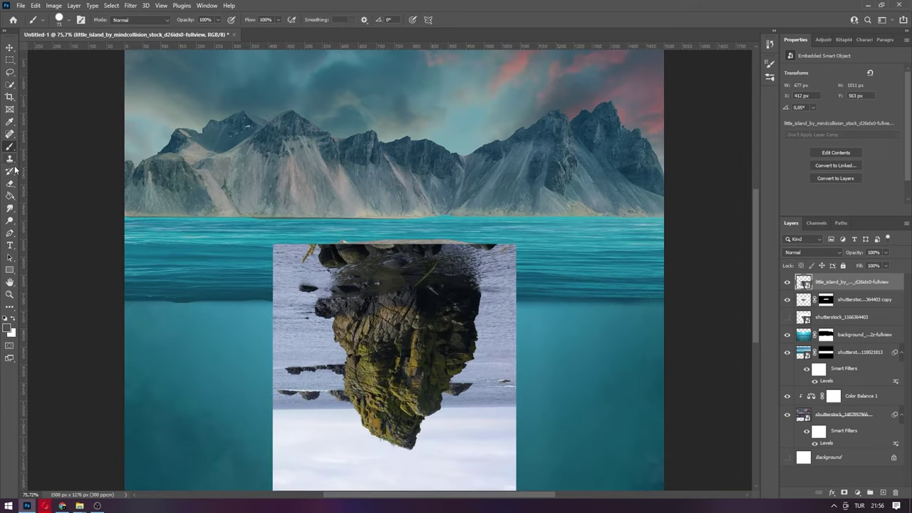
# Cut out the island with Select and Mask as a masked copy and mask its top.
pyautogui.click(328, 20)
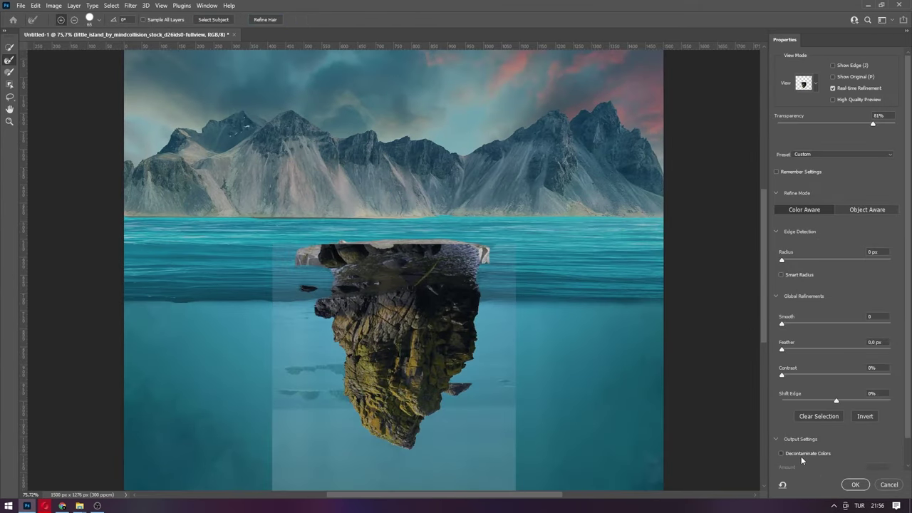
pyautogui.press('Return')
pyautogui.rightClick(225, 224)
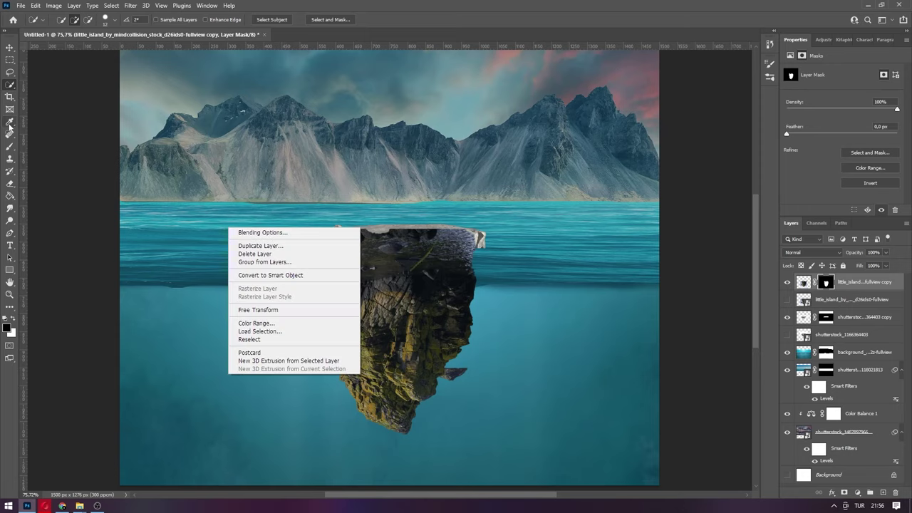
pyautogui.click(10, 146)
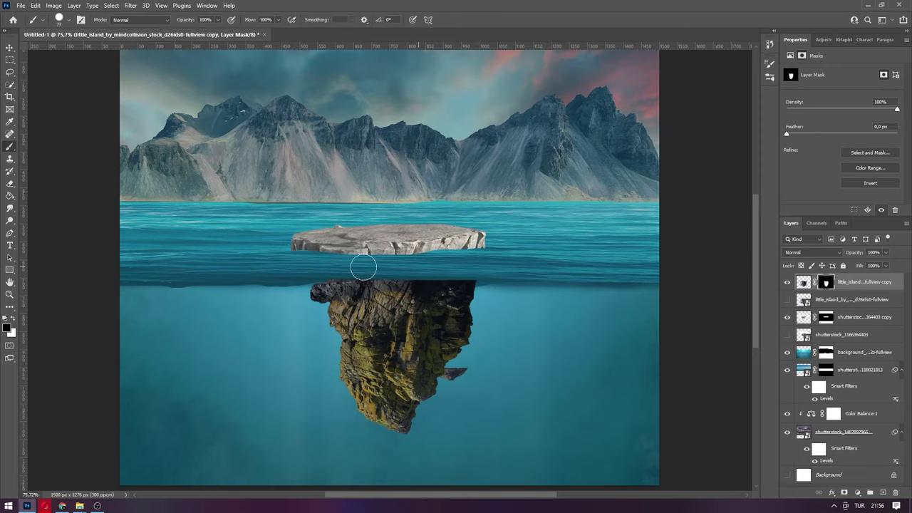
pyautogui.scroll(-2, 460, 330)
pyautogui.scroll(2, 430, 319)
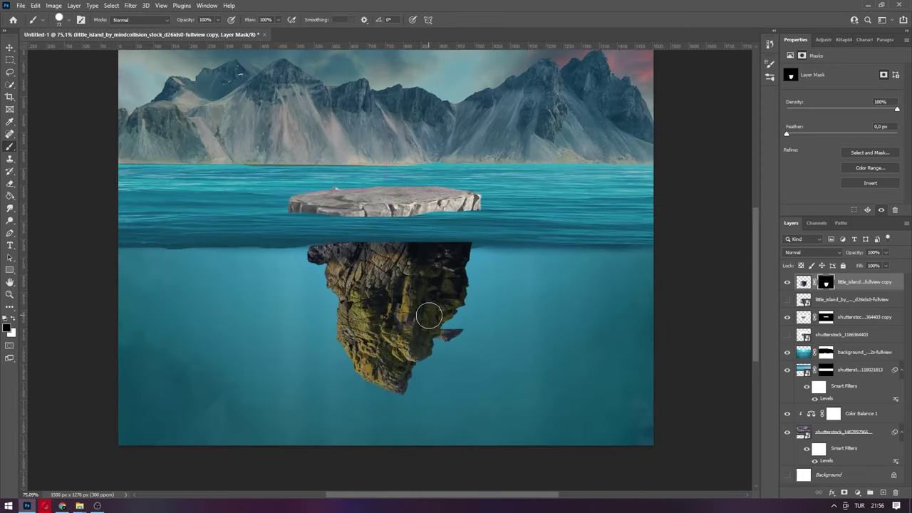
pyautogui.scroll(-1, 419, 326)
pyautogui.scroll(-1, 418, 326)
# Centre the island under the rock and fade it to 70% opacity.
pyautogui.moveTo(385, 310); pyautogui.dragTo(389, 312)
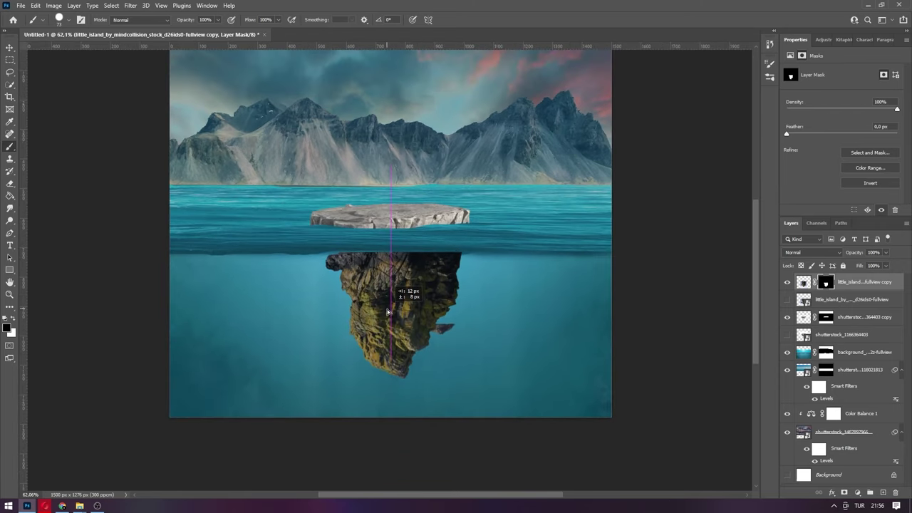
pyautogui.moveTo(887, 268); pyautogui.dragTo(873, 265)
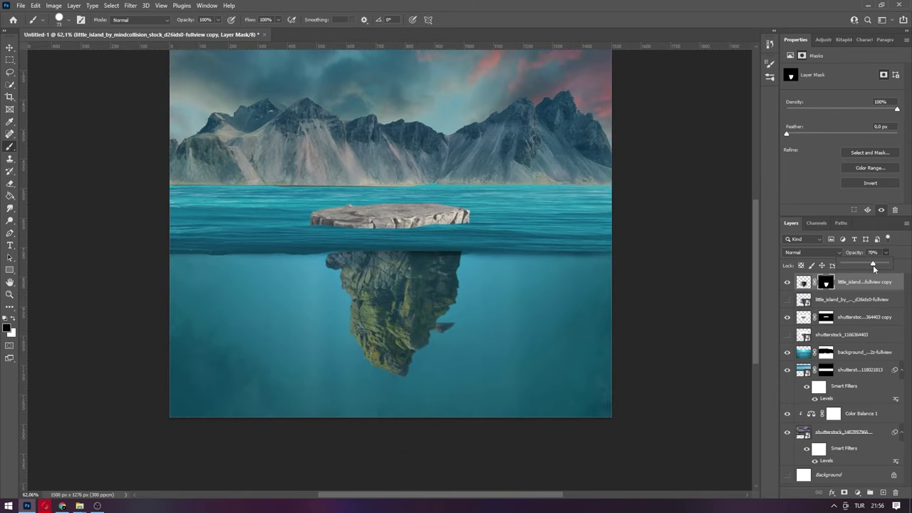
pyautogui.scroll(4, 405, 298)
# Mask out the island's top where it shows through the water band.
pyautogui.moveTo(403, 298); pyautogui.dragTo(399, 296)
pyautogui.scroll(10, 434, 213)
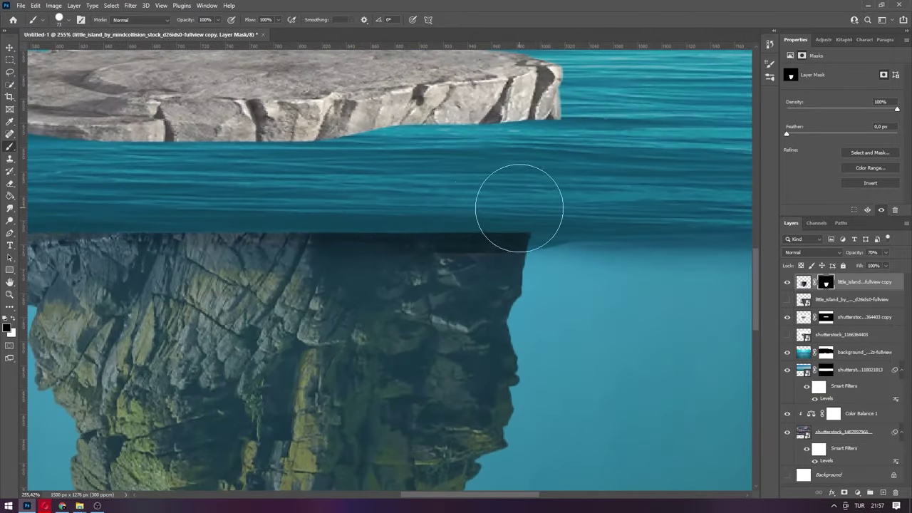
pyautogui.moveTo(483, 275); pyautogui.dragTo(439, 196)
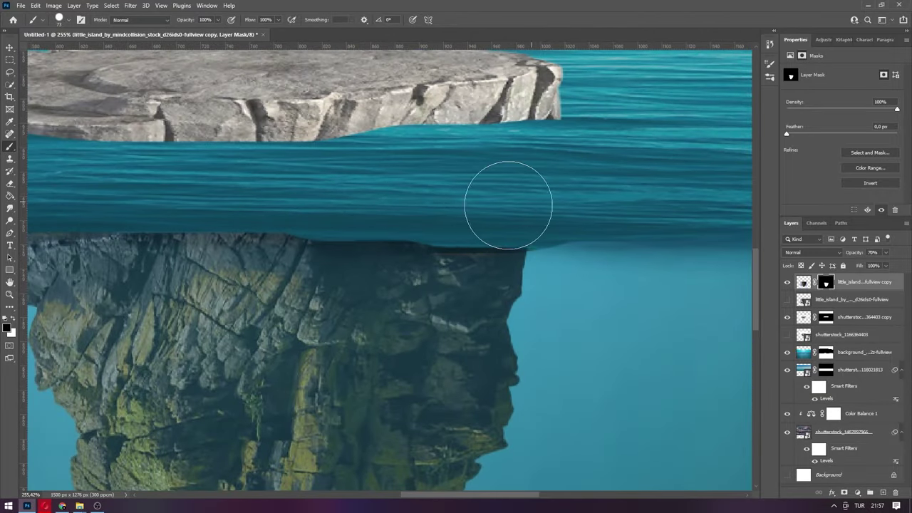
pyautogui.scroll(-5, 499, 292)
pyautogui.scroll(3, 499, 299)
pyautogui.scroll(3, 456, 228)
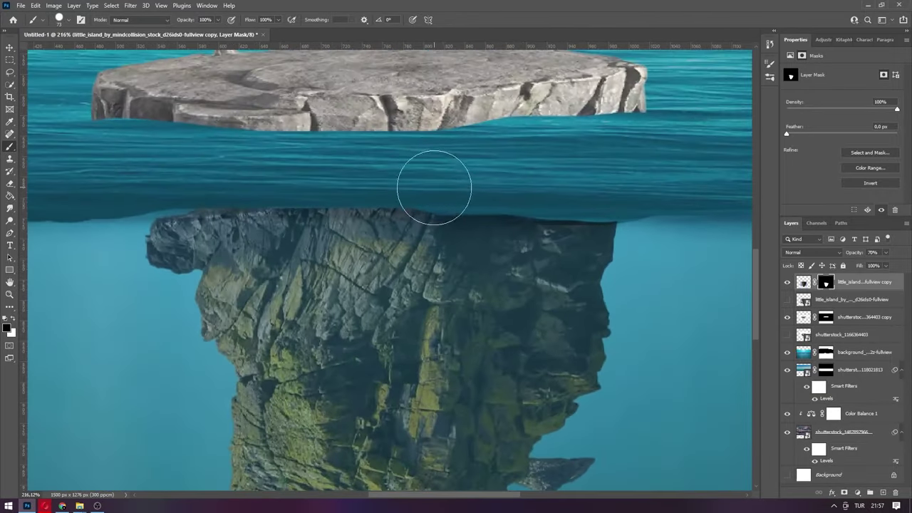
pyautogui.scroll(-10, 312, 242)
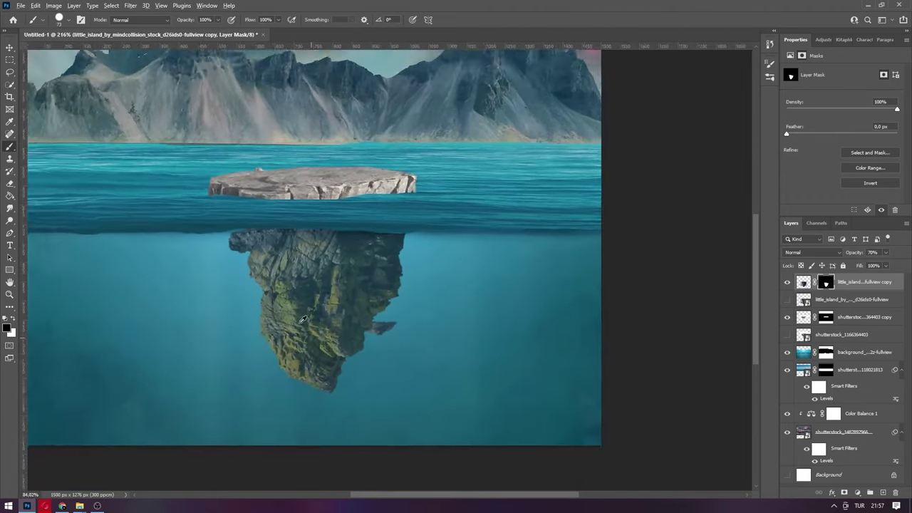
pyautogui.scroll(-3, 309, 299)
# Enlarge the underwater island by about 5% with Free Transform.
pyautogui.hotkey('ctrl', 't')
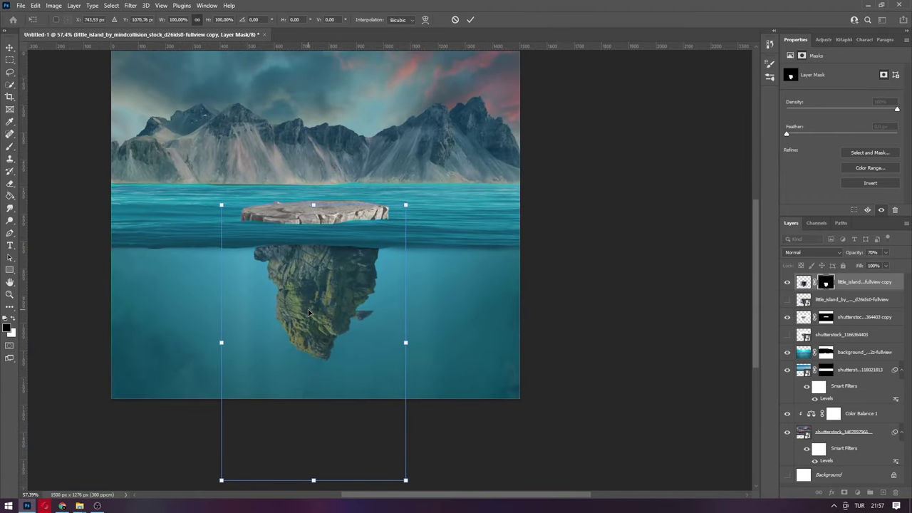
pyautogui.moveTo(404, 342); pyautogui.dragTo(412, 346)
pyautogui.press('Return')
pyautogui.scroll(-2, 314, 322)
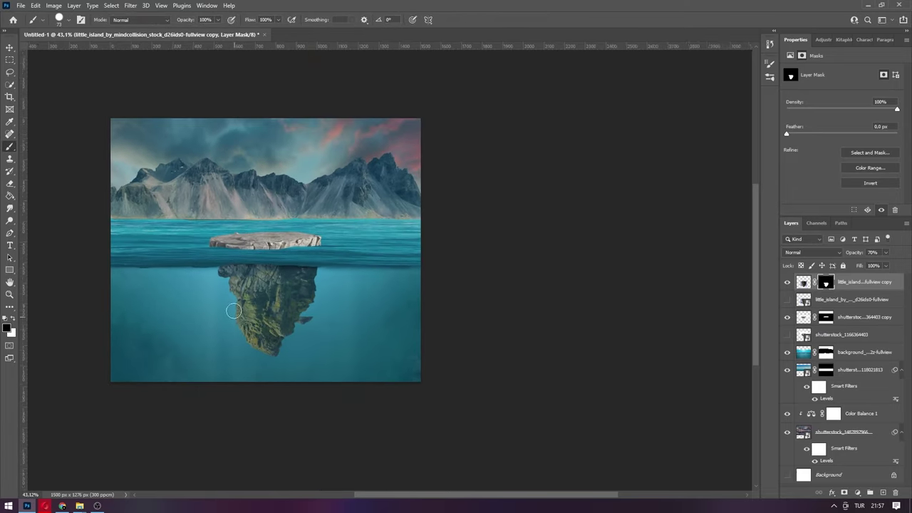
pyautogui.scroll(5, 494, 325)
# Darken the island with Levels: output 8/186, input 17/0.66/196.
pyautogui.hotkey('ctrl', 'l')
pyautogui.moveTo(708, 350); pyautogui.dragTo(674, 352)
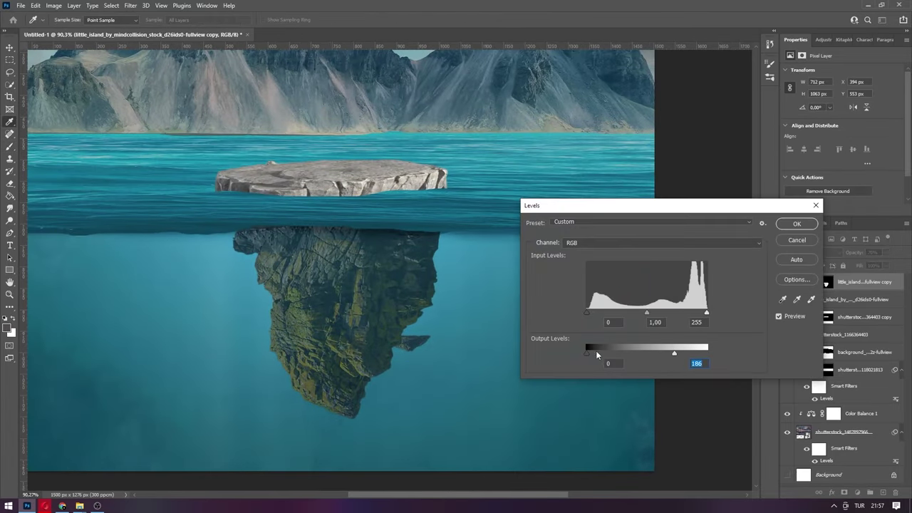
pyautogui.moveTo(586, 352); pyautogui.dragTo(591, 352)
pyautogui.moveTo(706, 312); pyautogui.dragTo(696, 312)
pyautogui.moveTo(647, 312); pyautogui.dragTo(661, 315)
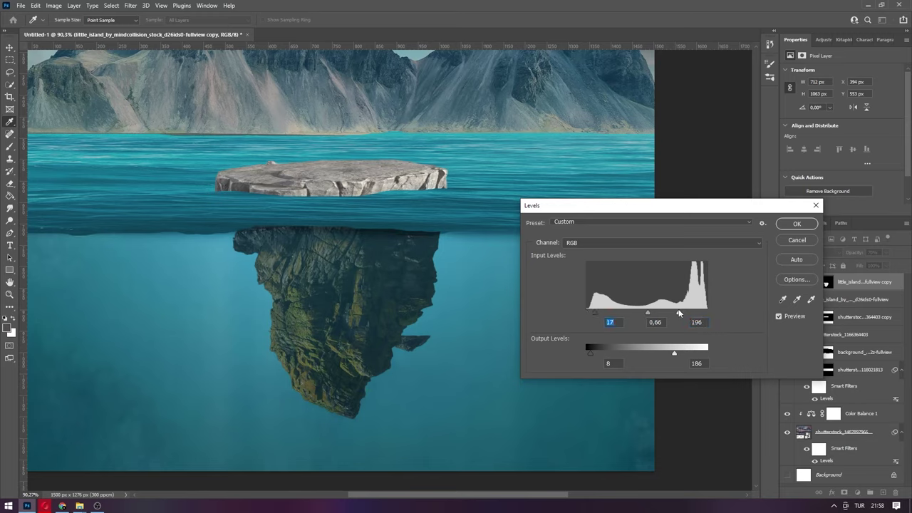
pyautogui.moveTo(602, 313)
pyautogui.mouseDown()
pyautogui.moveTo(628, 309)
pyautogui.moveTo(599, 317)
pyautogui.mouseUp()
pyautogui.press('Return')
# Try Soft Light blending on the island, then revert to Normal at 70% opacity.
pyautogui.click(885, 252)
pyautogui.moveTo(889, 265)
pyautogui.mouseDown()
pyautogui.moveTo(881, 266)
pyautogui.moveTo(895, 265)
pyautogui.mouseUp()
pyautogui.click(815, 253)
pyautogui.click(814, 376)
pyautogui.click(887, 253)
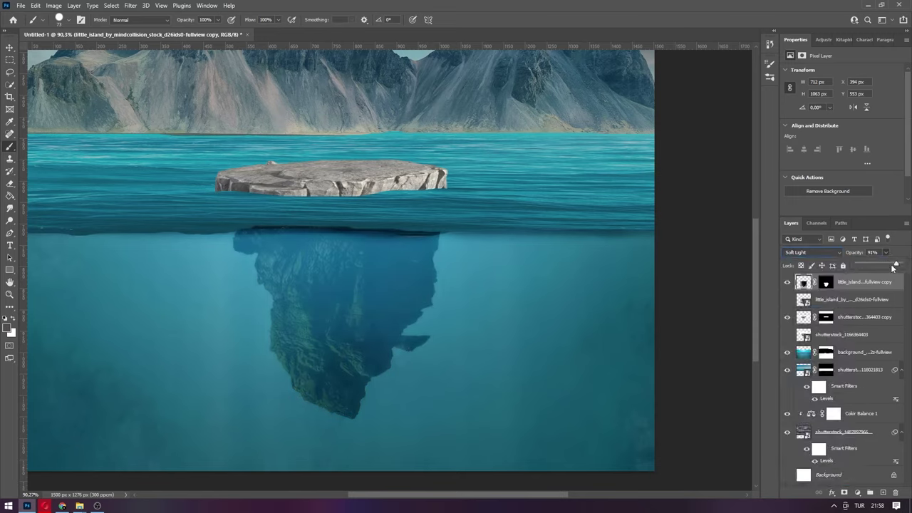
pyautogui.click(816, 253)
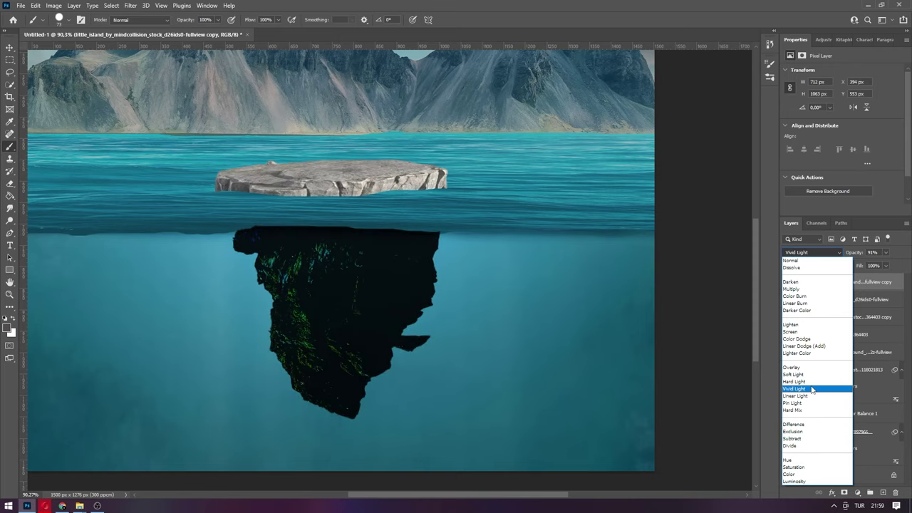
pyautogui.click(793, 374)
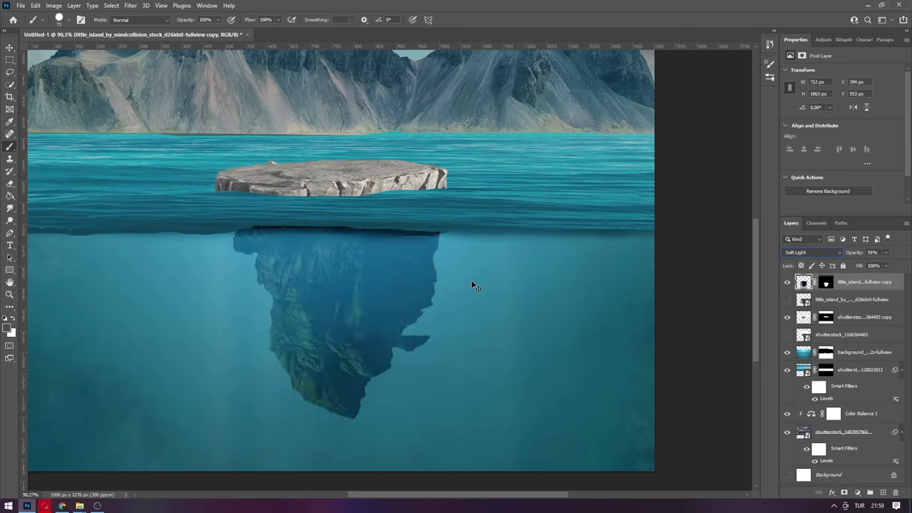
pyautogui.hotkey('ctrl', 'z')
pyautogui.hotkey('ctrl', 'z')
# Set the island to Multiply blending and nudge it slightly lower.
pyautogui.click(827, 253)
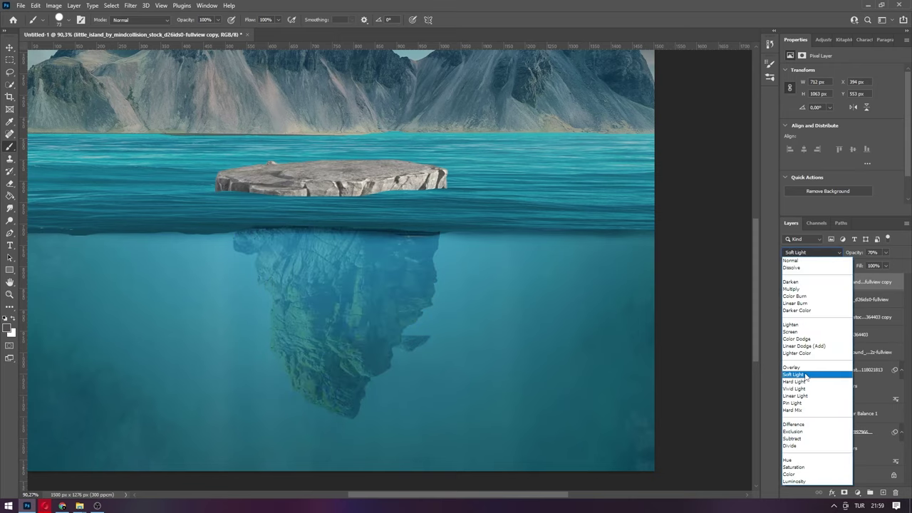
pyautogui.click(805, 291)
pyautogui.moveTo(335, 287); pyautogui.dragTo(340, 274)
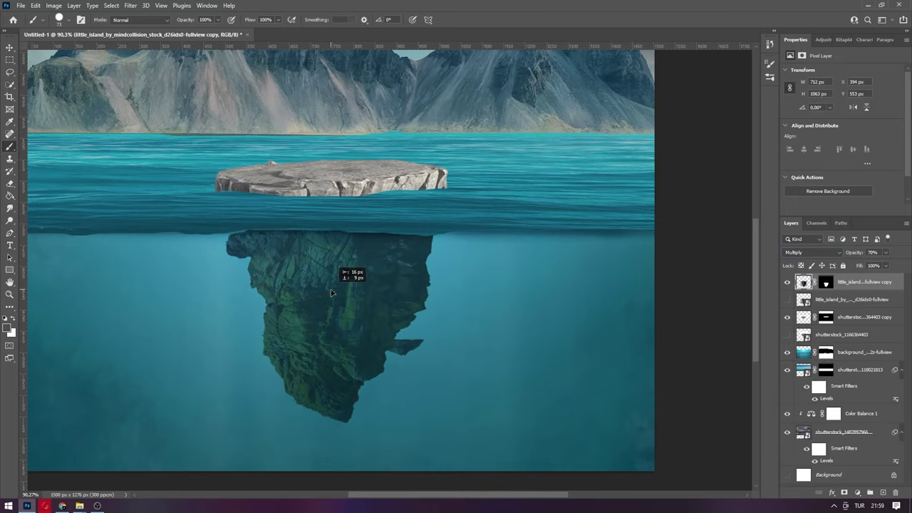
pyautogui.scroll(-1, 339, 306)
pyautogui.scroll(-1, 339, 307)
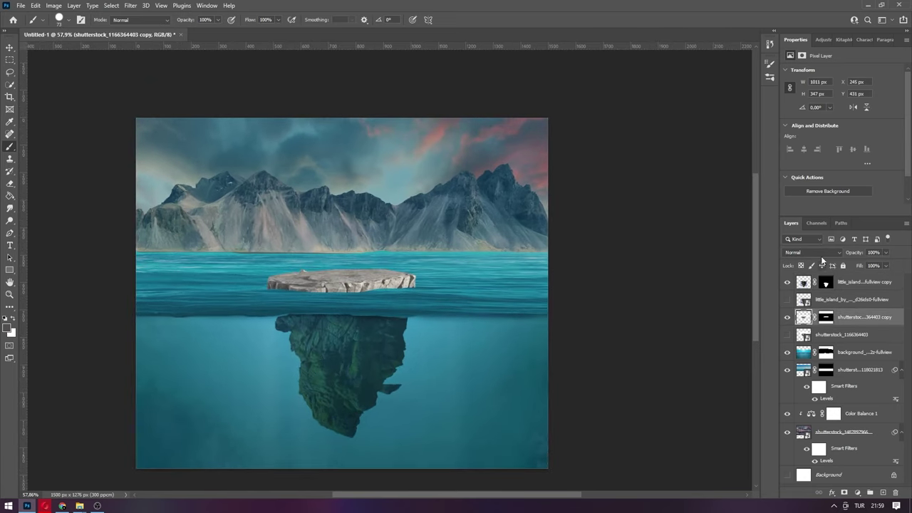
# Set the island-top rock slab layer to Multiply blending.
pyautogui.click(812, 252)
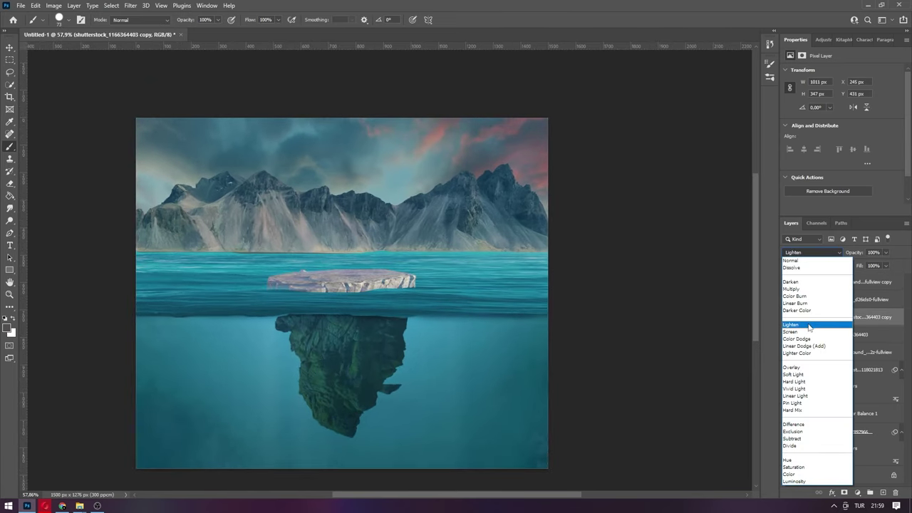
pyautogui.click(792, 288)
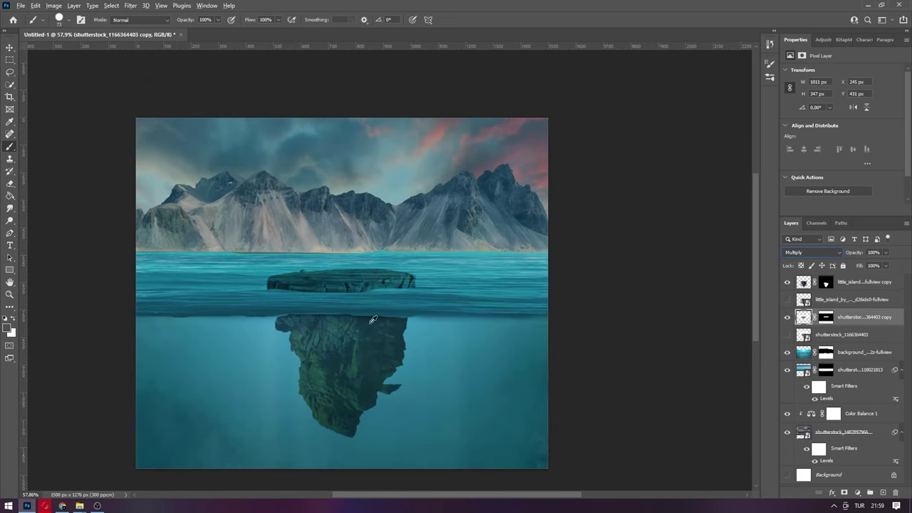
pyautogui.click(9, 48)
pyautogui.scroll(3, 406, 311)
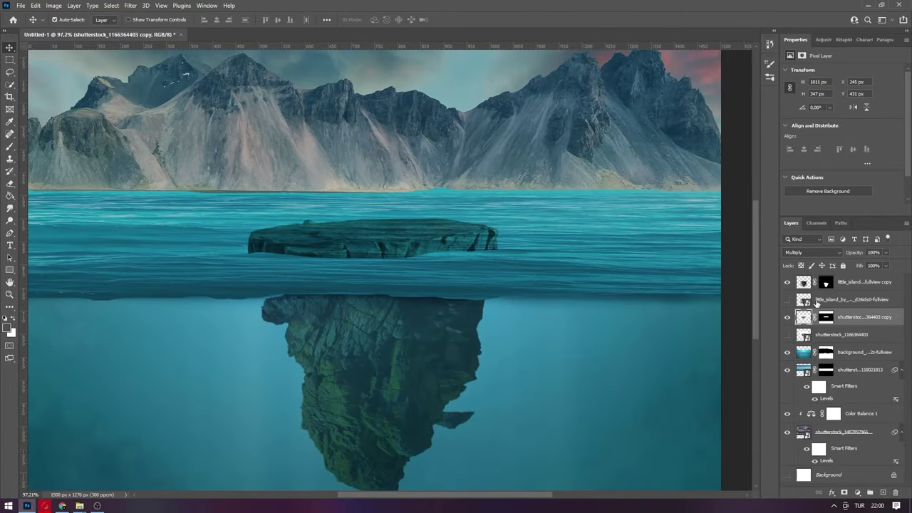
# Darken the rock slab with Levels: input black 104, output 73–208.
pyautogui.hotkey('ctrl', 'l')
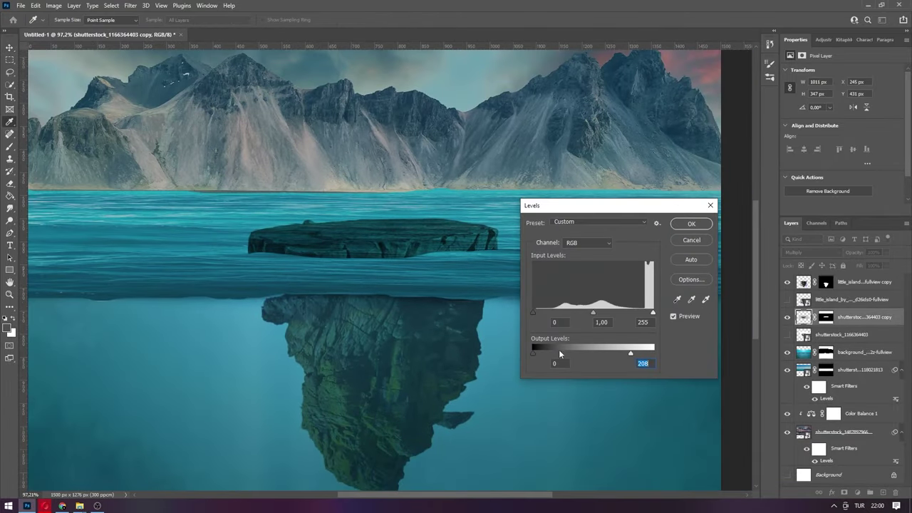
pyautogui.moveTo(533, 354); pyautogui.dragTo(566, 354)
pyautogui.moveTo(534, 312); pyautogui.dragTo(582, 312)
pyautogui.press('Return')
pyautogui.scroll(-3, 615, 362)
pyautogui.scroll(2, 432, 316)
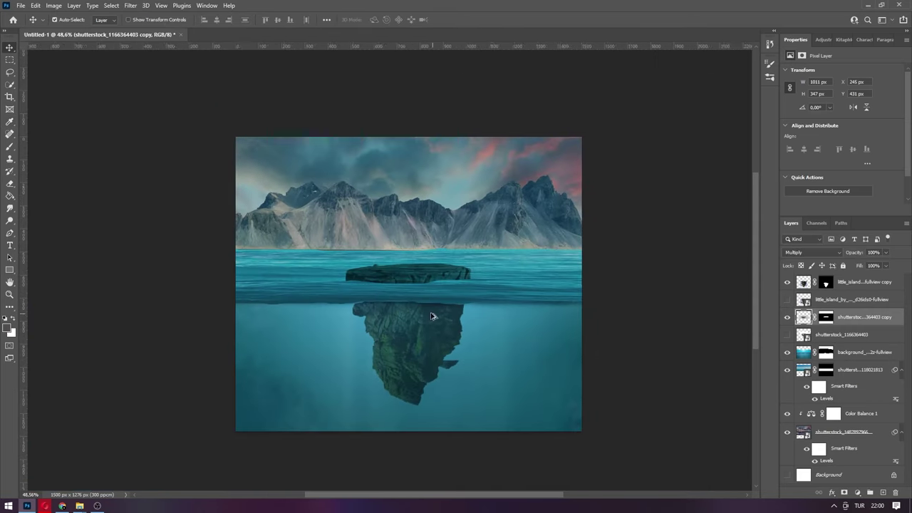
pyautogui.scroll(3, 409, 285)
# Paint the water band layer's mask to hide water along the rock top.
pyautogui.click(825, 370)
pyautogui.press('b')
pyautogui.scroll(2, 217, 295)
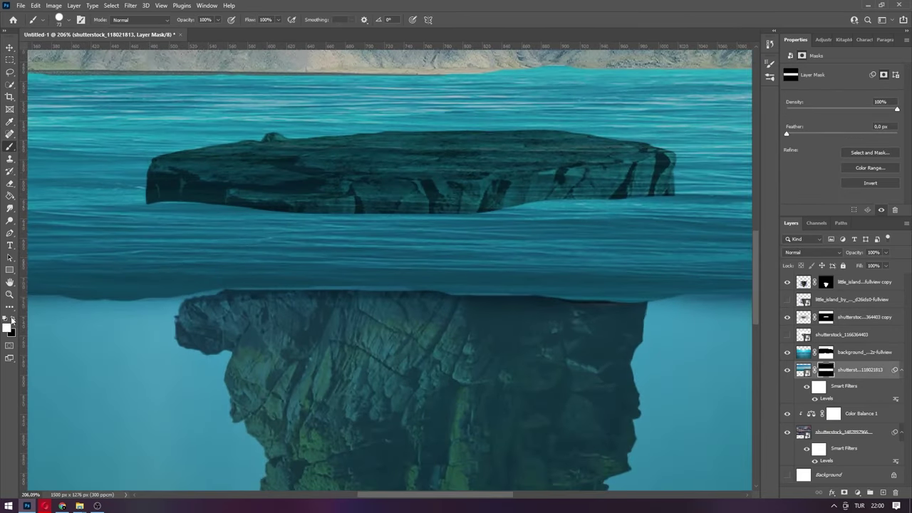
pyautogui.click(787, 369)
pyautogui.scroll(-5, 606, 251)
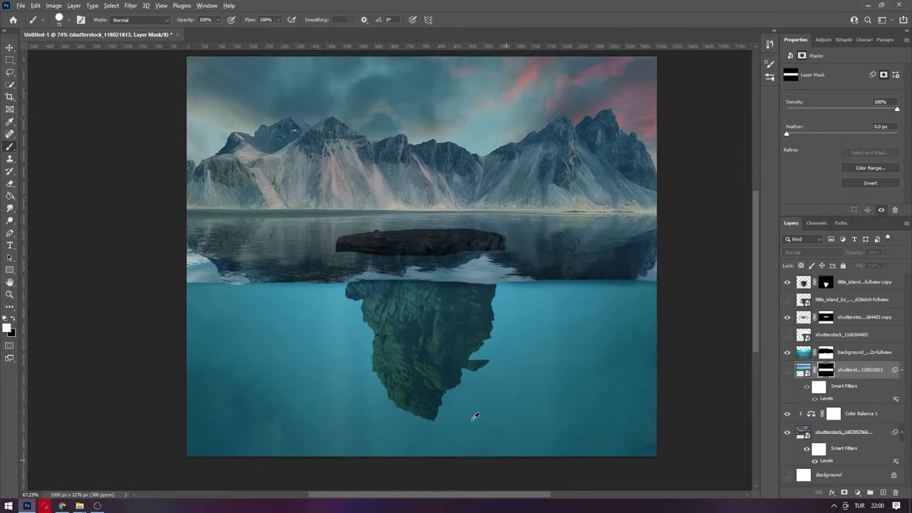
pyautogui.moveTo(474, 415); pyautogui.dragTo(564, 308)
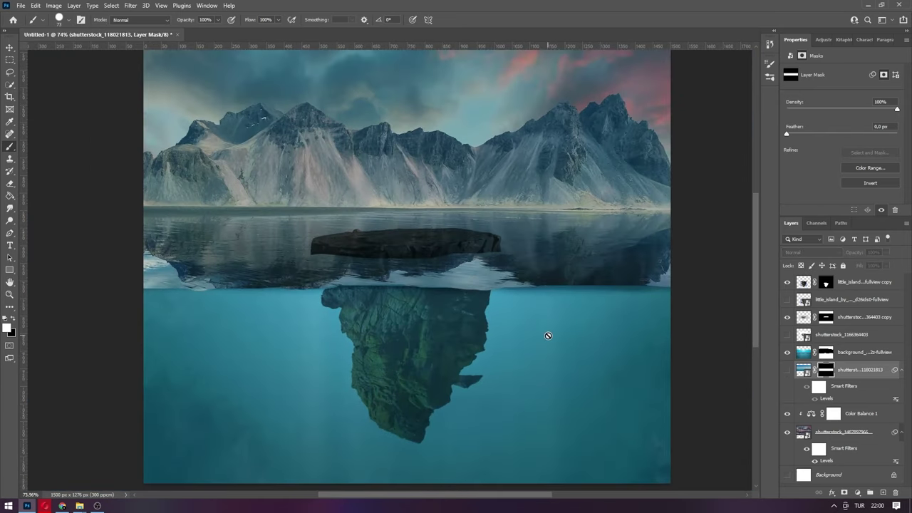
pyautogui.click(787, 369)
pyautogui.scroll(2, 509, 316)
pyautogui.scroll(3, 514, 347)
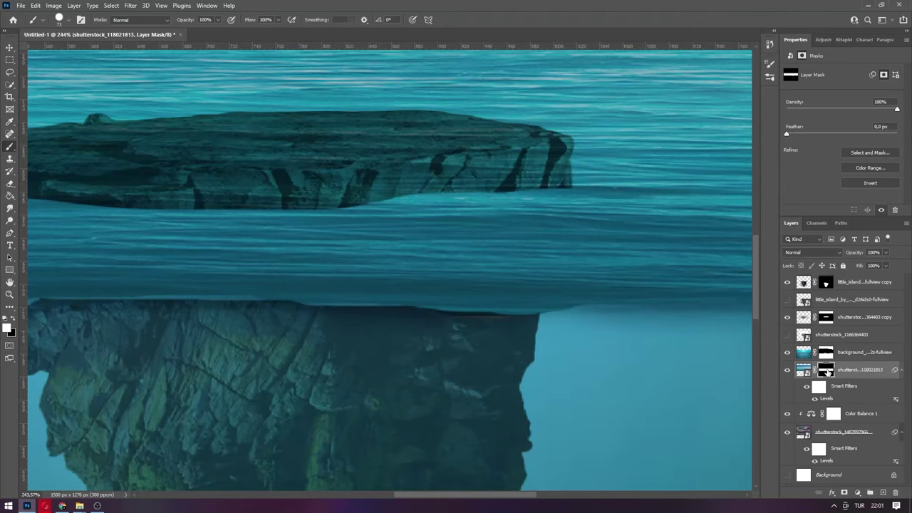
pyautogui.moveTo(540, 305); pyautogui.dragTo(458, 307)
# Rasterize the bottom sea photo and delete a marquee-selected water band from it.
pyautogui.click(803, 433)
pyautogui.scroll(-5, 112, 254)
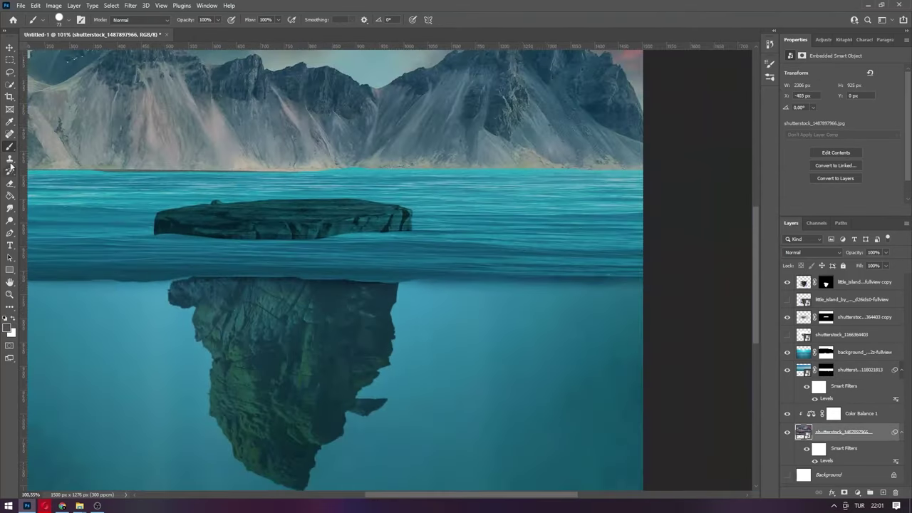
pyautogui.press('m')
pyautogui.moveTo(49, 161); pyautogui.dragTo(656, 275)
pyautogui.press('e')
pyautogui.rightClick(81, 255)
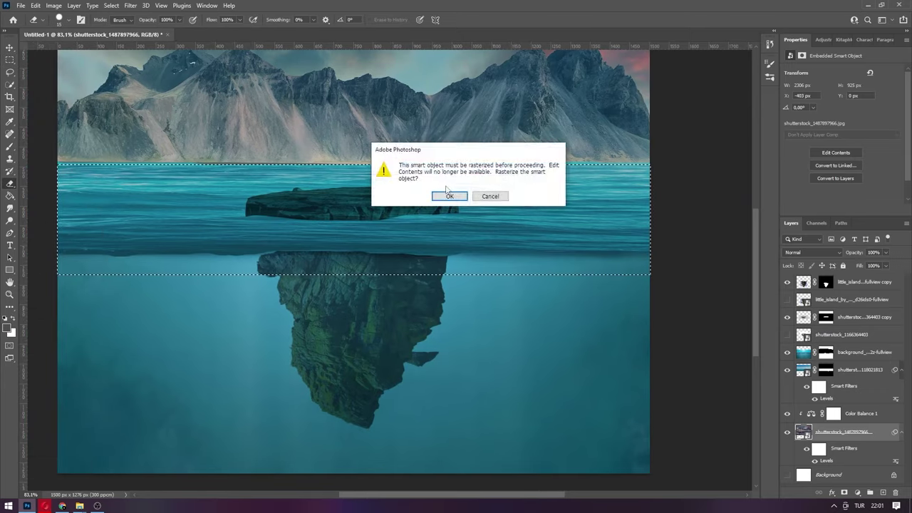
pyautogui.click(494, 195)
pyautogui.press('Escape')
pyautogui.hotkey('ctrl', 'd')
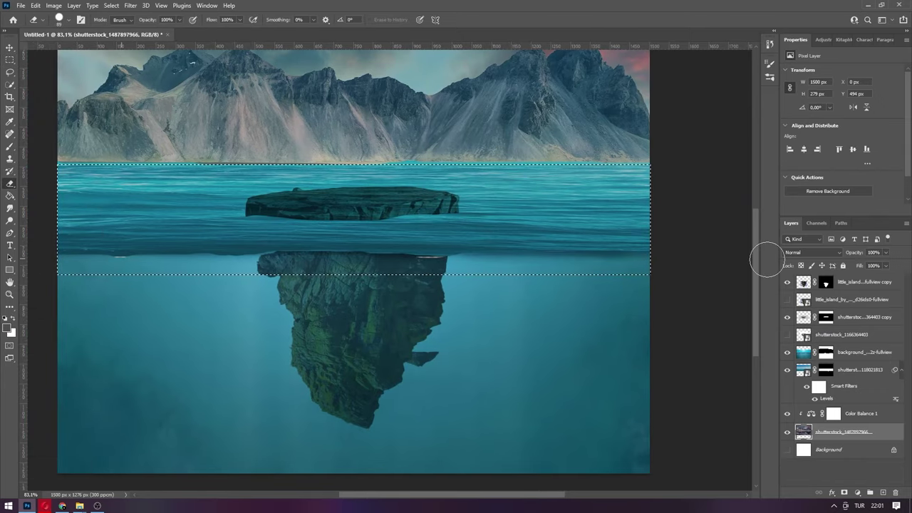
pyautogui.scroll(2, 433, 265)
# On the background layer's mask, reveal the lighter water band across the width.
pyautogui.click(825, 352)
pyautogui.hscroll(-3, 497, 484)
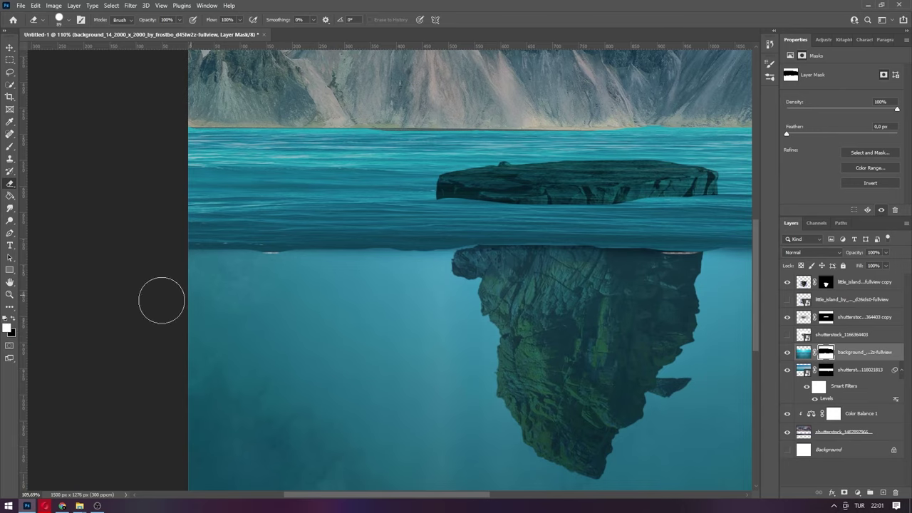
pyautogui.scroll(-1, 549, 325)
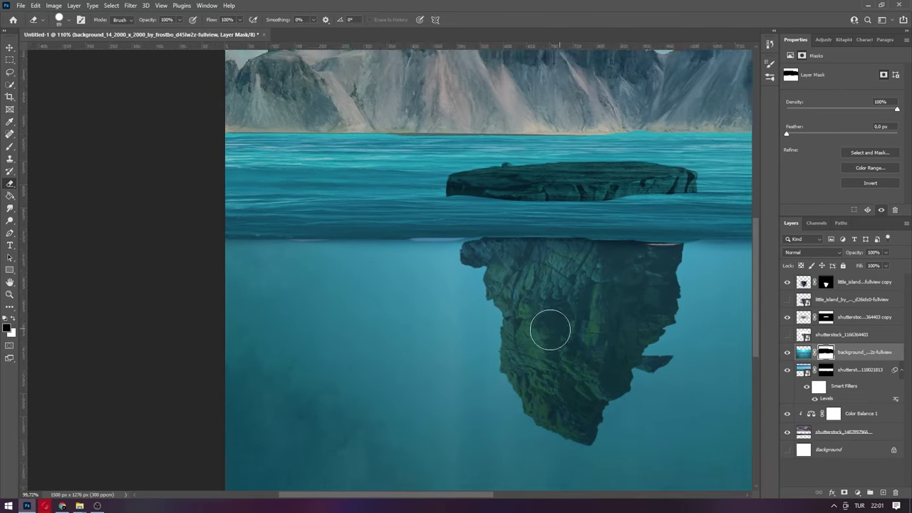
pyautogui.scroll(2, 533, 245)
pyautogui.scroll(2, 554, 228)
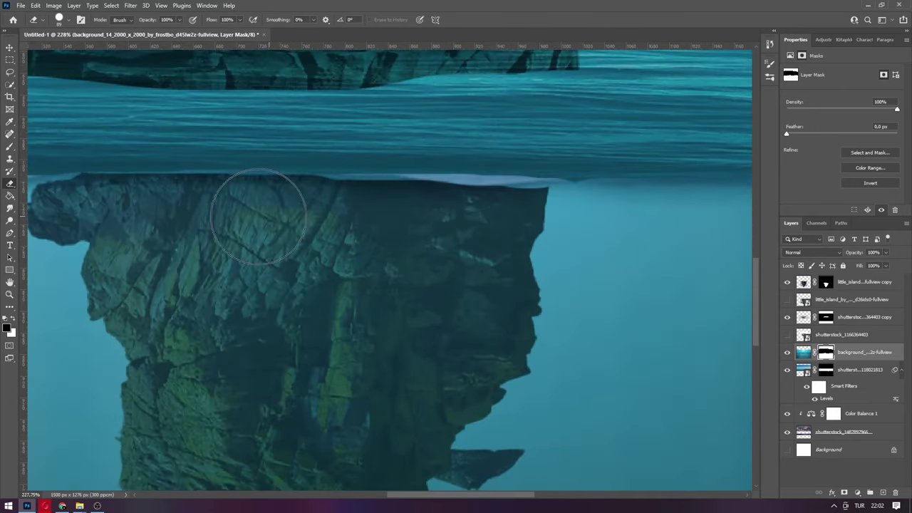
pyautogui.scroll(-1, 362, 434)
pyautogui.scroll(-1, 428, 492)
pyautogui.scroll(1, 80, 300)
pyautogui.moveTo(80, 300); pyautogui.dragTo(299, 296)
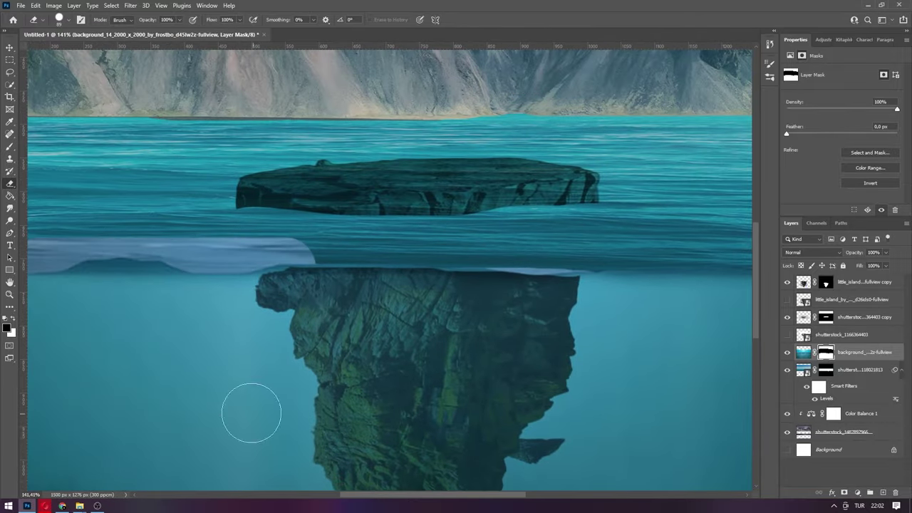
pyautogui.moveTo(289, 249); pyautogui.dragTo(727, 268)
# Brush the remaining light band on the mask into the surrounding cyan water.
pyautogui.scroll(-1, 605, 265)
pyautogui.hscroll(3, 511, 466)
pyautogui.moveTo(473, 225); pyautogui.dragTo(672, 235)
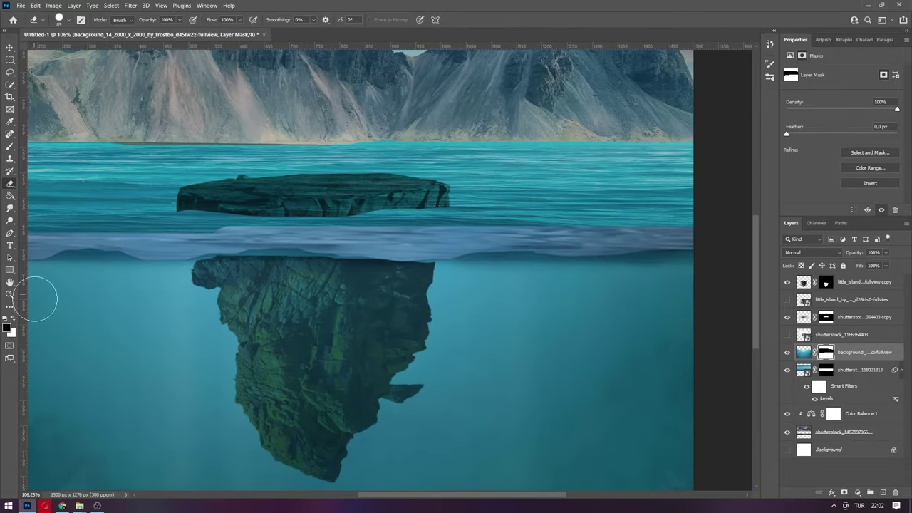
pyautogui.scroll(1, 692, 247)
pyautogui.scroll(1, 692, 254)
pyautogui.moveTo(561, 267); pyautogui.dragTo(195, 263)
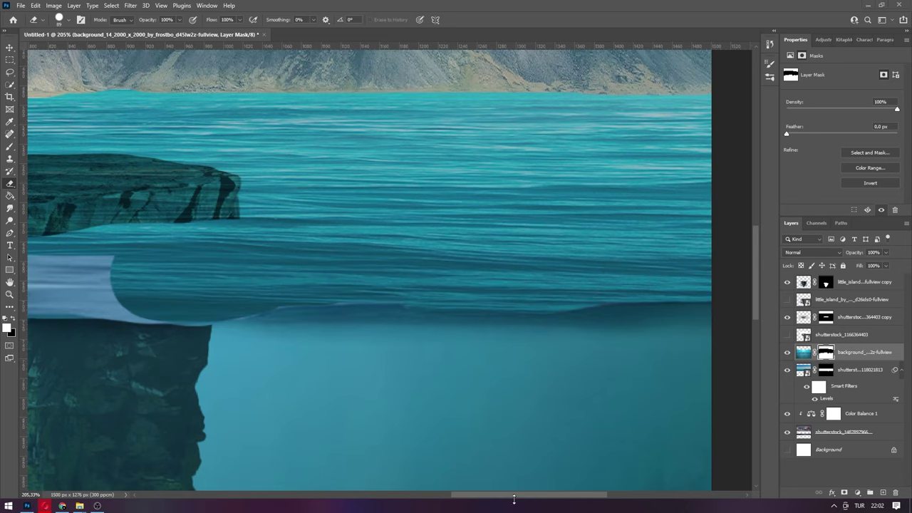
pyautogui.hscroll(-2, 605, 275)
pyautogui.hscroll(-3, 605, 275)
pyautogui.moveTo(605, 275); pyautogui.dragTo(228, 272)
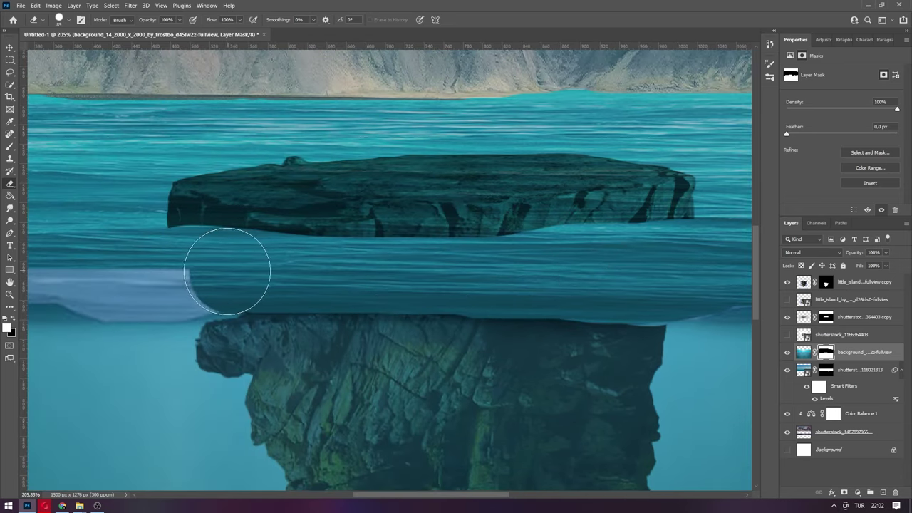
pyautogui.hscroll(-3, 228, 272)
pyautogui.hscroll(-1, 228, 272)
pyautogui.moveTo(470, 278); pyautogui.dragTo(224, 260)
# Place the pale blue fish at lower right and cut it out with Select and Mask.
pyautogui.hotkey('ctrl', '0')
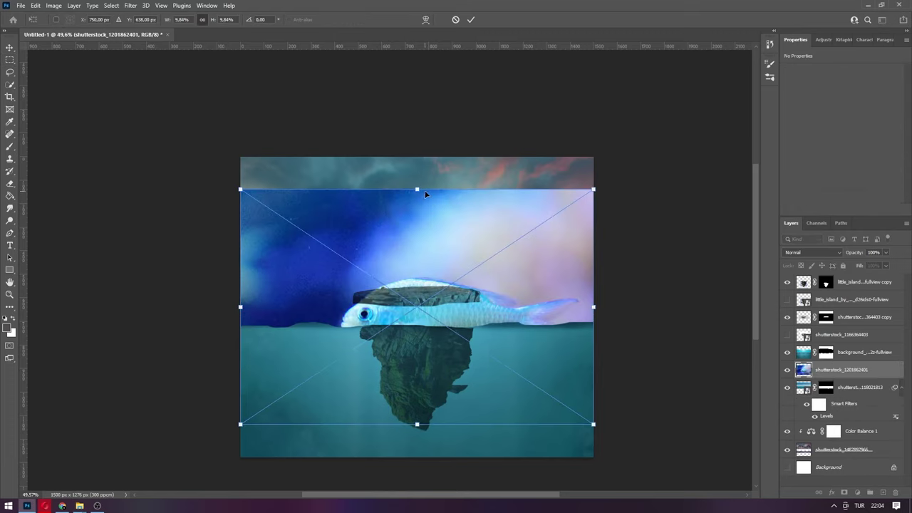
pyautogui.moveTo(418, 306); pyautogui.dragTo(528, 343)
pyautogui.moveTo(597, 339); pyautogui.dragTo(560, 377)
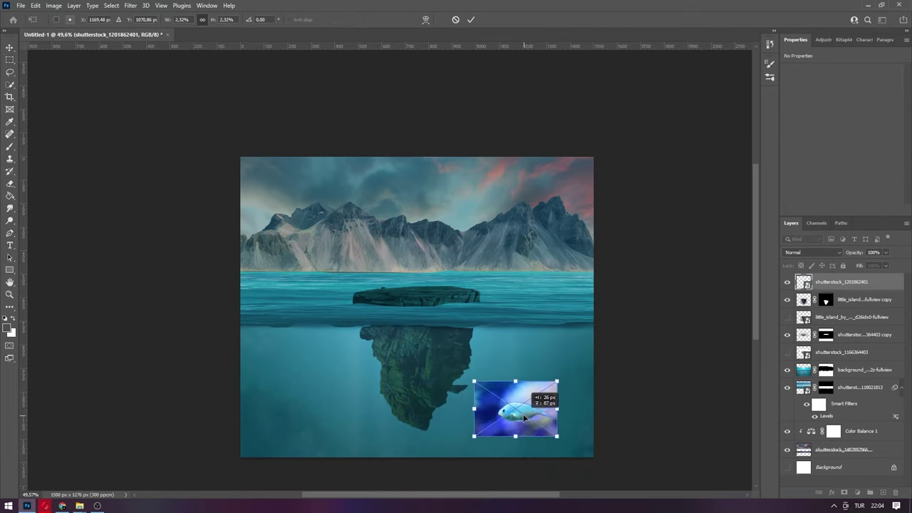
pyautogui.press('Return')
pyautogui.press('w')
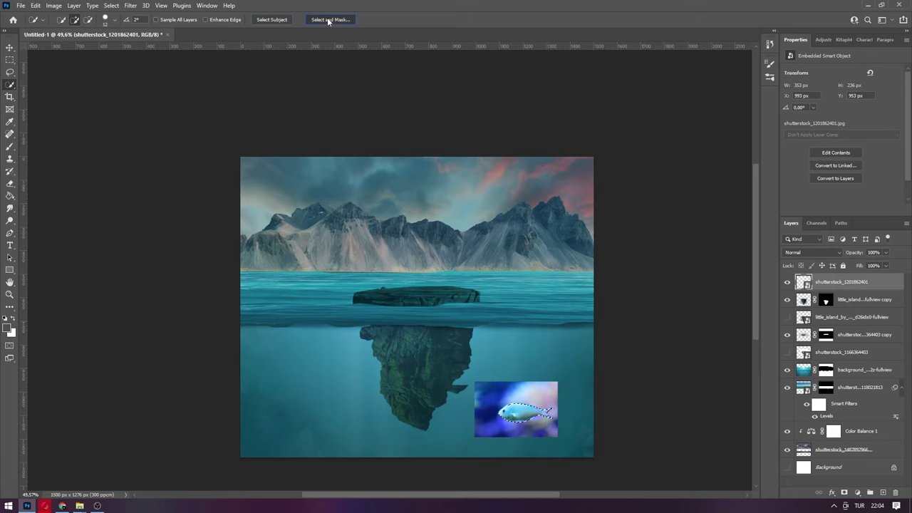
pyautogui.click(329, 20)
pyautogui.press('Return')
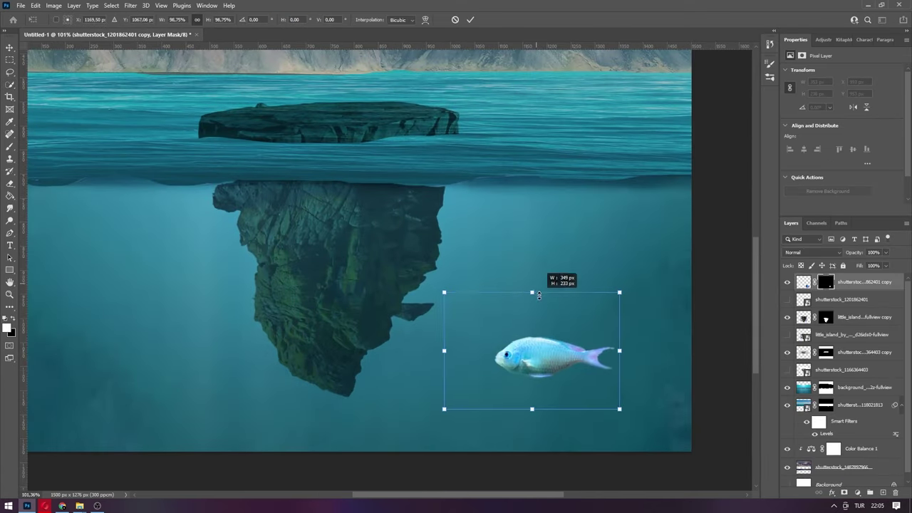
# Place the rotated discus fish left of the rock and mask out its background.
pyautogui.scroll(-3, 557, 356)
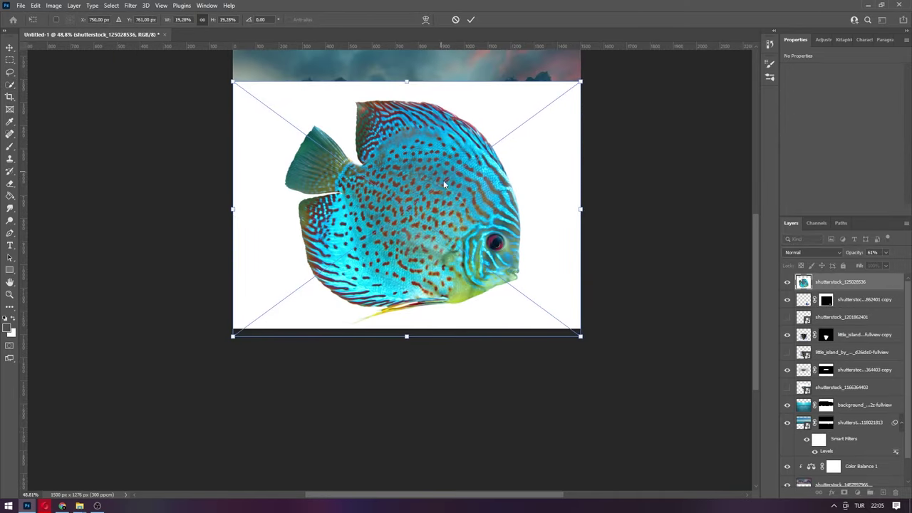
pyautogui.moveTo(235, 77)
pyautogui.mouseDown()
pyautogui.moveTo(366, 285)
pyautogui.moveTo(324, 268)
pyautogui.mouseUp()
pyautogui.press('Return')
pyautogui.scroll(4, 314, 253)
pyautogui.click(13, 83)
pyautogui.click(330, 19)
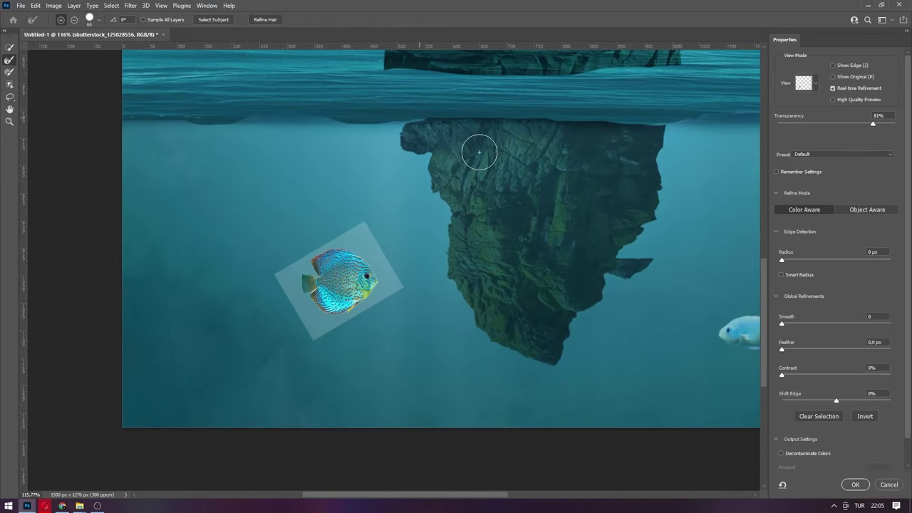
pyautogui.click(855, 485)
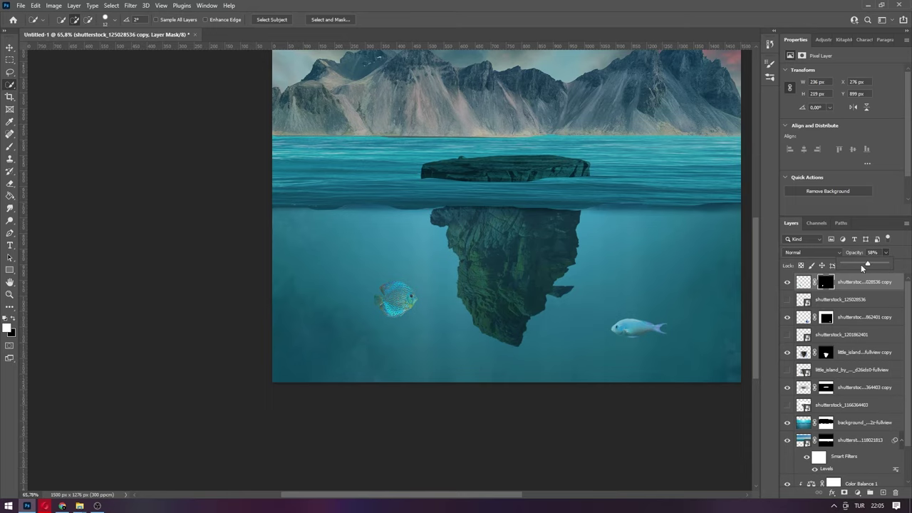
pyautogui.hscroll(2, 765, 376)
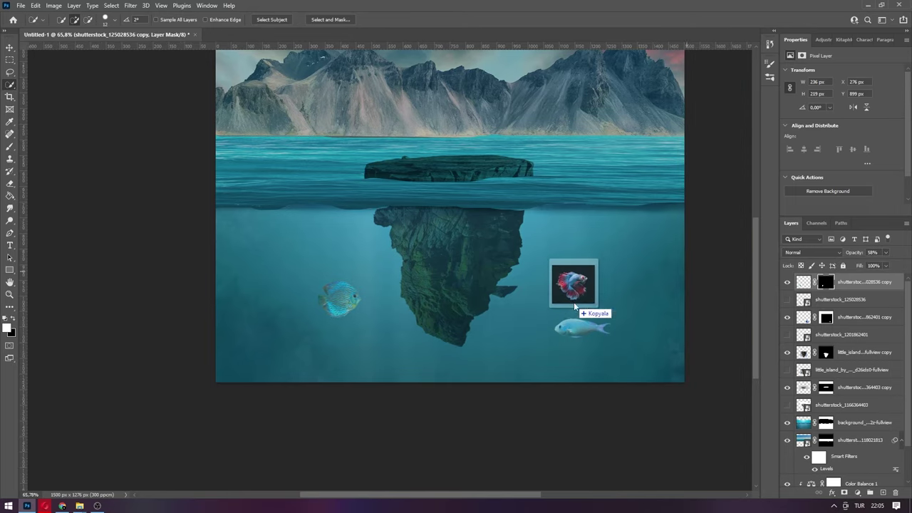
# Place the betta fish image, try Lighter Color blending, then revert to Normal.
pyautogui.moveTo(574, 285)
pyautogui.mouseDown()
pyautogui.moveTo(462, 324)
pyautogui.moveTo(459, 243)
pyautogui.mouseUp()
pyautogui.press('Return')
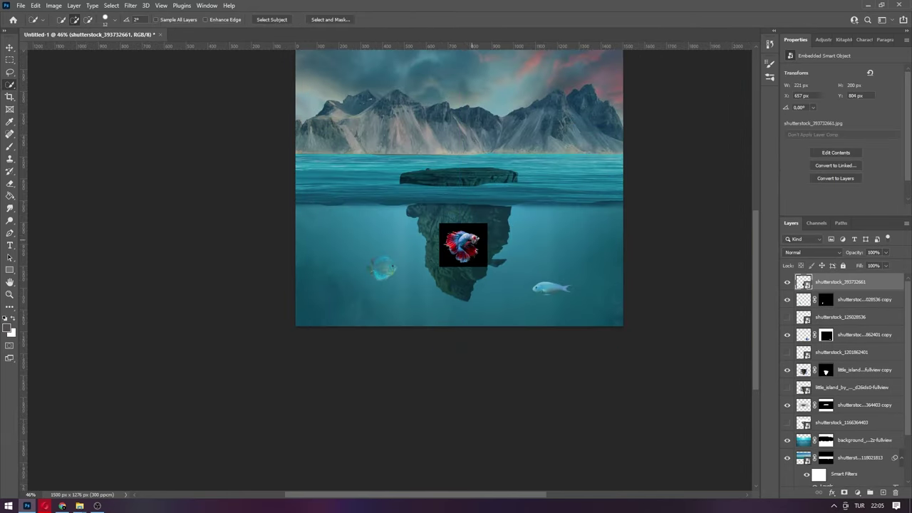
pyautogui.scroll(5, 468, 242)
pyautogui.click(813, 253)
pyautogui.click(823, 350)
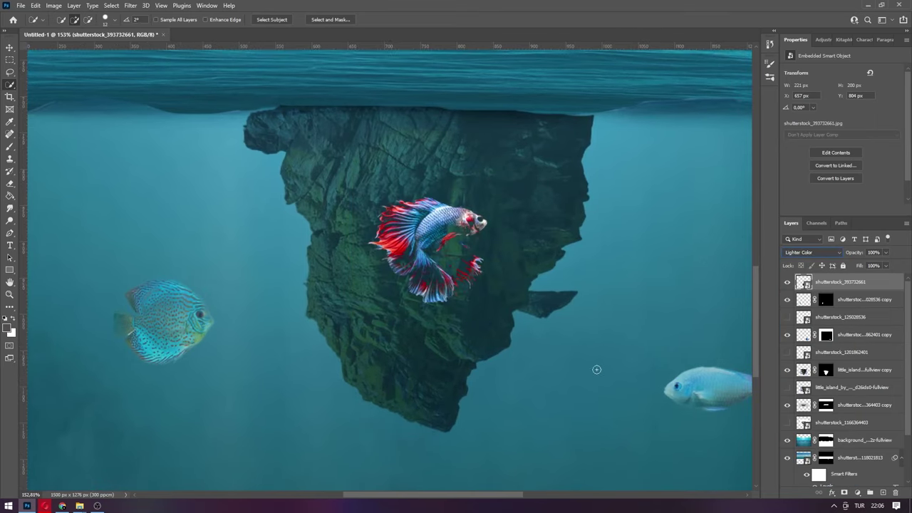
pyautogui.hotkey('ctrl', 'z')
# Refine the betta selection into a masked copy and lower its opacity to 63%.
pyautogui.click(331, 19)
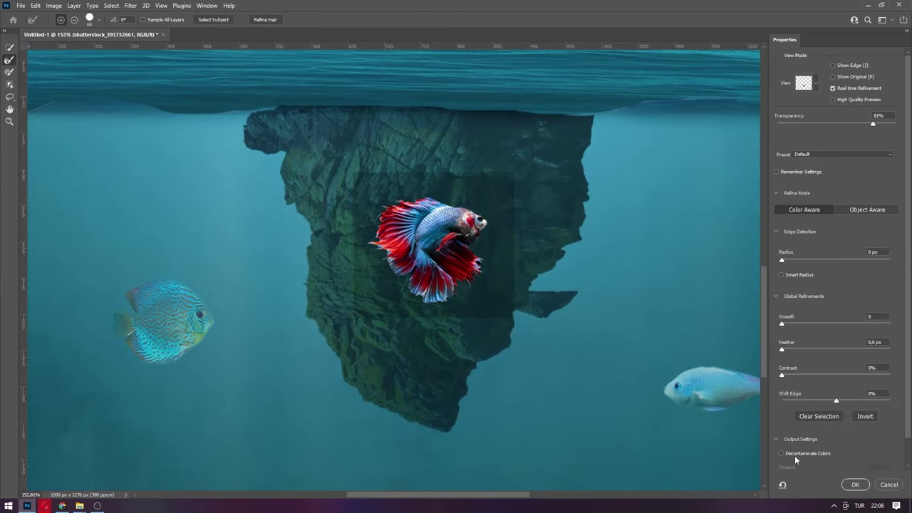
pyautogui.click(796, 462)
pyautogui.click(886, 252)
pyautogui.moveTo(892, 264); pyautogui.dragTo(871, 264)
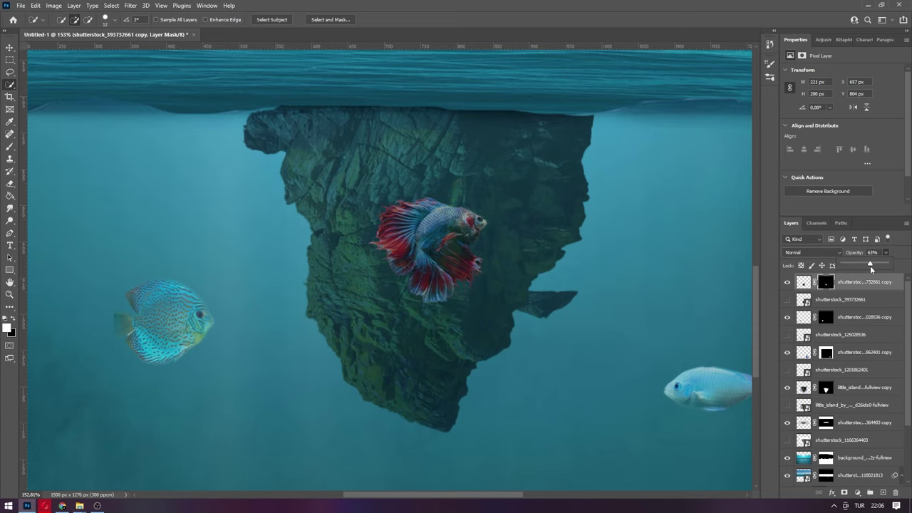
# Move the betta fish over and down beneath the floating island.
pyautogui.scroll(-4, 679, 330)
pyautogui.moveTo(510, 495); pyautogui.dragTo(547, 495)
pyautogui.moveTo(440, 226); pyautogui.dragTo(434, 205)
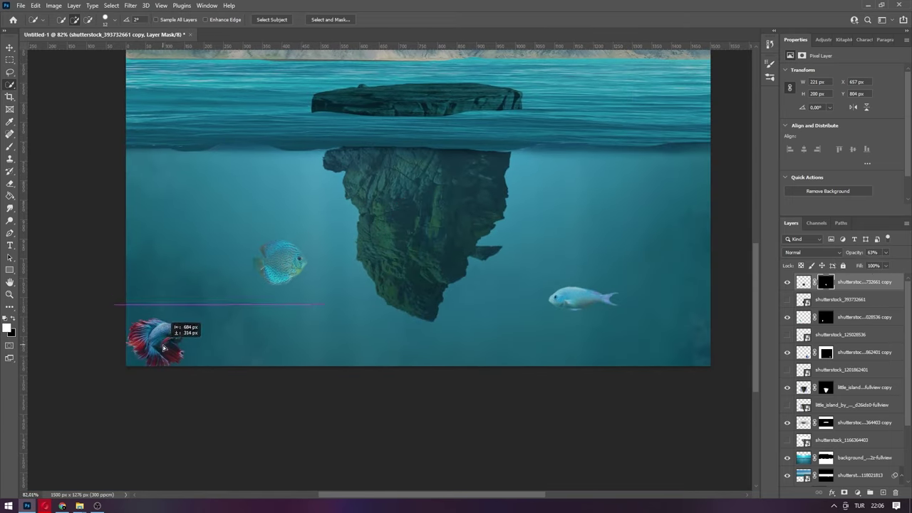
pyautogui.scroll(-3, 435, 204)
pyautogui.scroll(1, 418, 309)
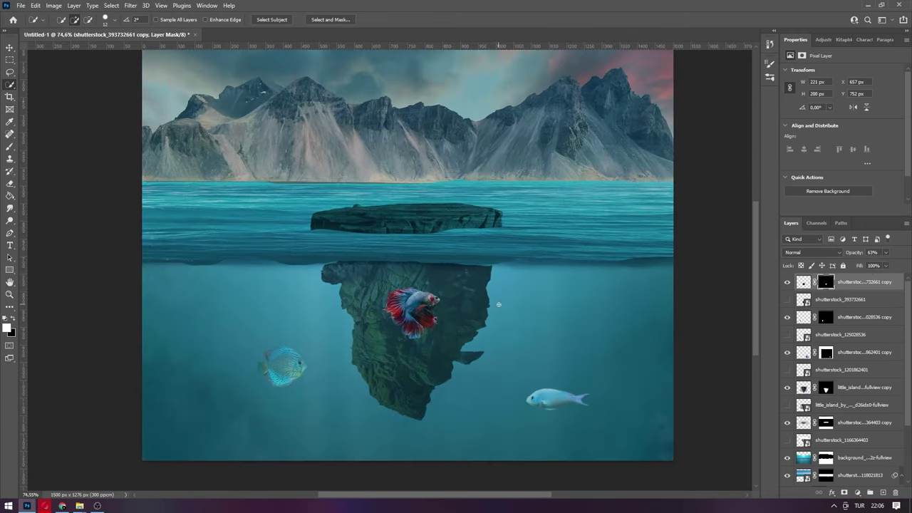
pyautogui.moveTo(417, 310)
pyautogui.mouseDown()
pyautogui.moveTo(452, 401)
pyautogui.moveTo(541, 289)
pyautogui.mouseUp()
pyautogui.scroll(3, 437, 394)
# Flip and rotate the betta onto the island's edge, then hide its layer.
pyautogui.hotkey('ctrl', 't')
pyautogui.rightClick(553, 286)
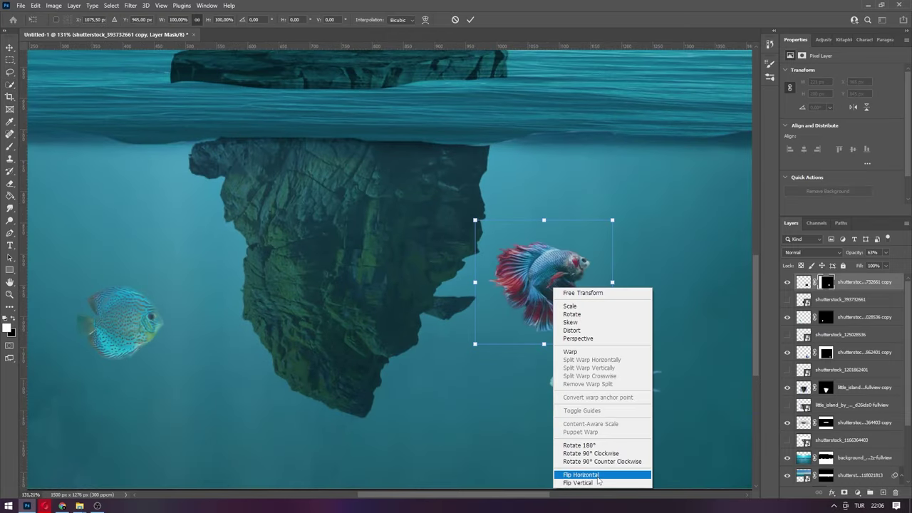
pyautogui.click(591, 483)
pyautogui.moveTo(627, 206)
pyautogui.mouseDown()
pyautogui.moveTo(473, 351)
pyautogui.moveTo(457, 321)
pyautogui.mouseUp()
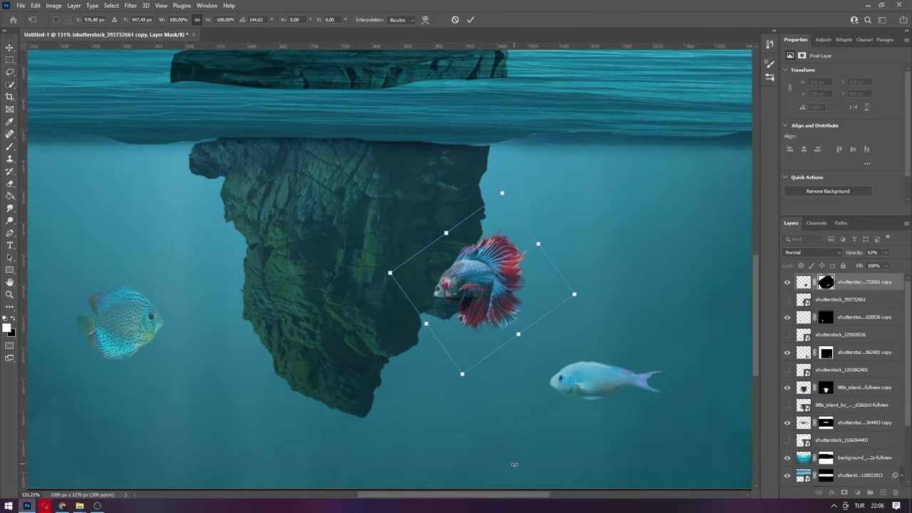
pyautogui.press('Return')
pyautogui.hotkey('ctrl', '0')
pyautogui.press('w')
pyautogui.click(787, 282)
# Create a new empty layer for the bubbles.
pyautogui.scroll(-1, 442, 335)
pyautogui.rightClick(496, 343)
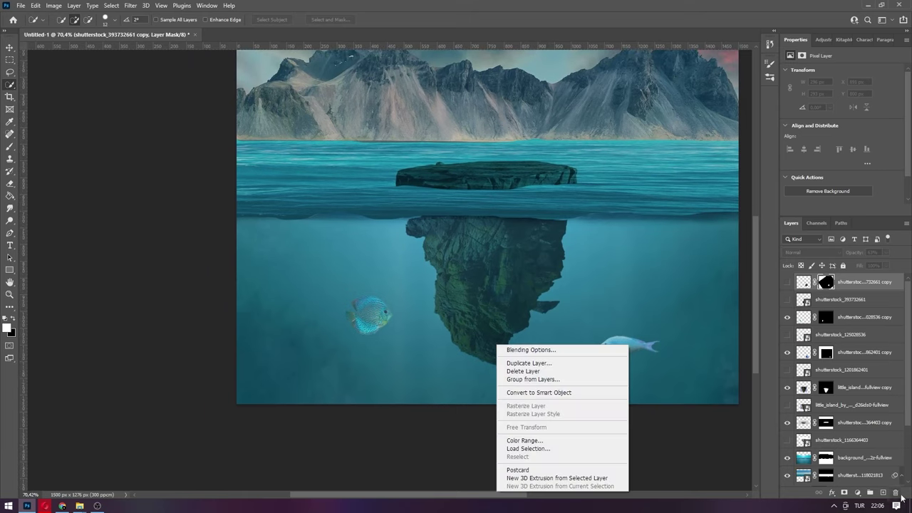
pyautogui.rightClick(533, 203)
pyautogui.hotkey('ctrl', 'shift', 'alt', 'n')
# Select Bubble Stamp brush 10 from the brush library.
pyautogui.press('b')
pyautogui.click(769, 77)
pyautogui.scroll(-2, 627, 375)
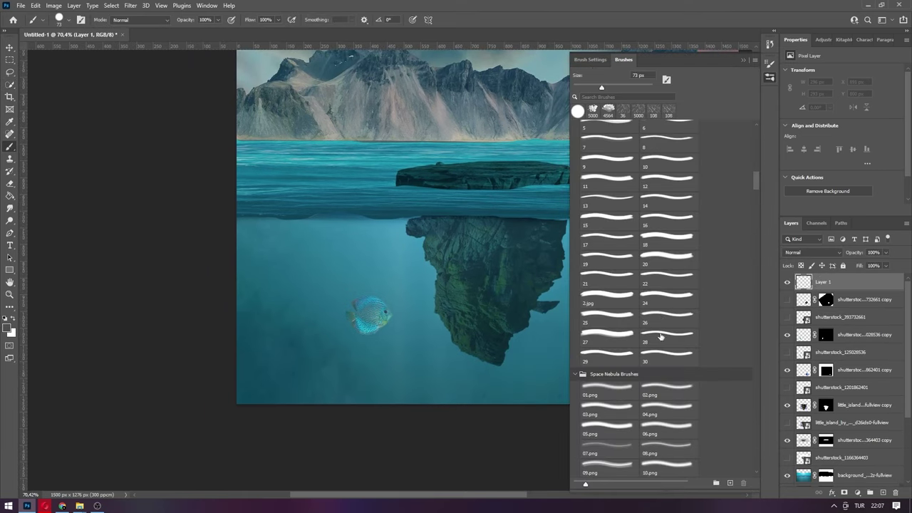
pyautogui.scroll(-2, 627, 374)
pyautogui.scroll(-4, 627, 374)
pyautogui.moveTo(756, 167)
pyautogui.mouseDown()
pyautogui.moveTo(760, 157)
pyautogui.moveTo(754, 225)
pyautogui.mouseUp()
pyautogui.click(655, 304)
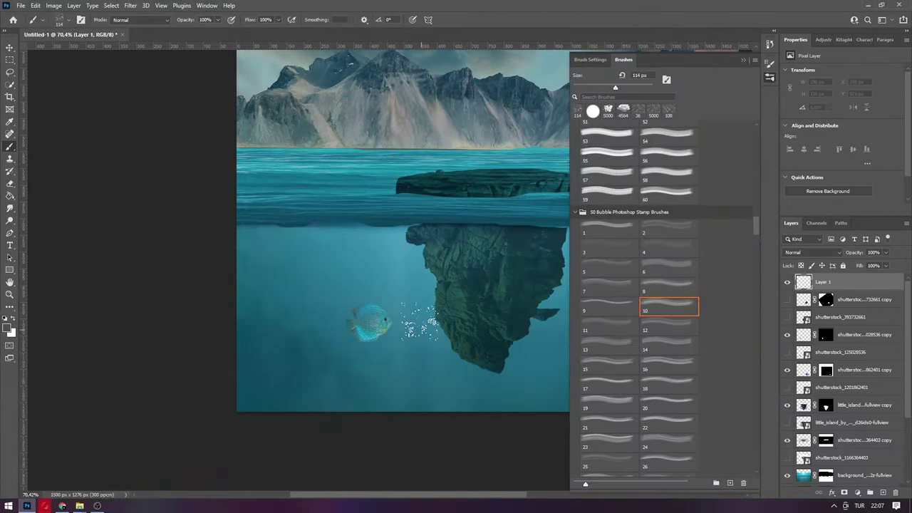
# Set a sea-blue foreground colour and a 94 px bubble brush.
pyautogui.scroll(3, 464, 412)
pyautogui.click(7, 327)
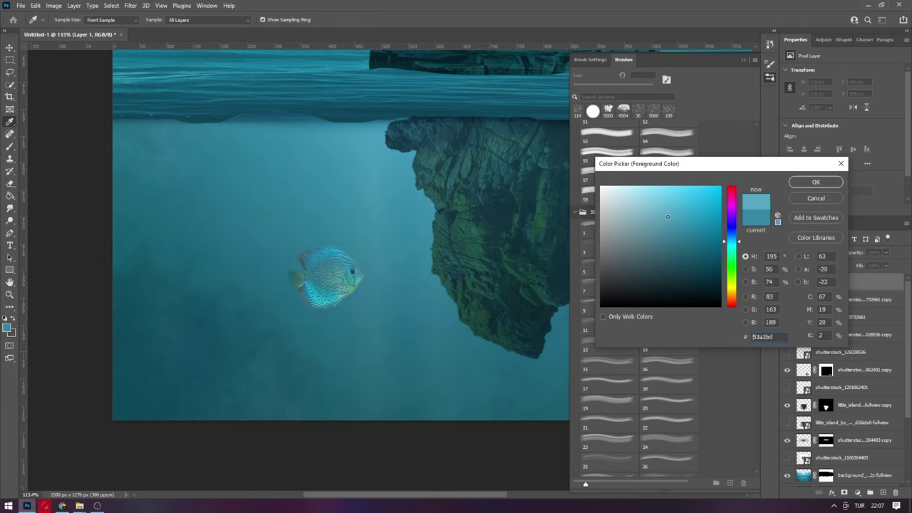
pyautogui.click(816, 183)
pyautogui.rightClick(456, 255)
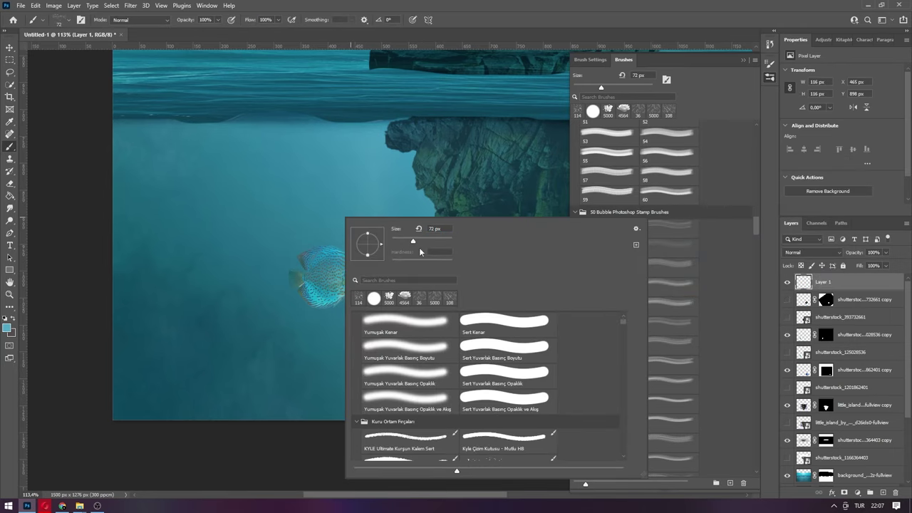
pyautogui.press('Escape')
pyautogui.scroll(2, 405, 281)
pyautogui.rightClick(407, 278)
pyautogui.moveTo(450, 261); pyautogui.dragTo(463, 261)
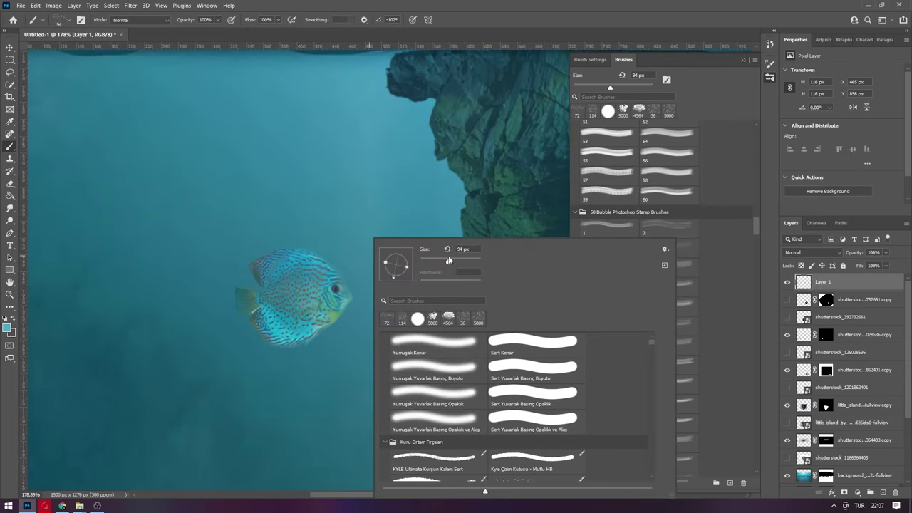
pyautogui.press('Return')
pyautogui.click(7, 327)
pyautogui.click(815, 179)
# Stamp a bubble trail beside the discus fish and the second fish.
pyautogui.click(444, 279)
pyautogui.scroll(-3, 442, 413)
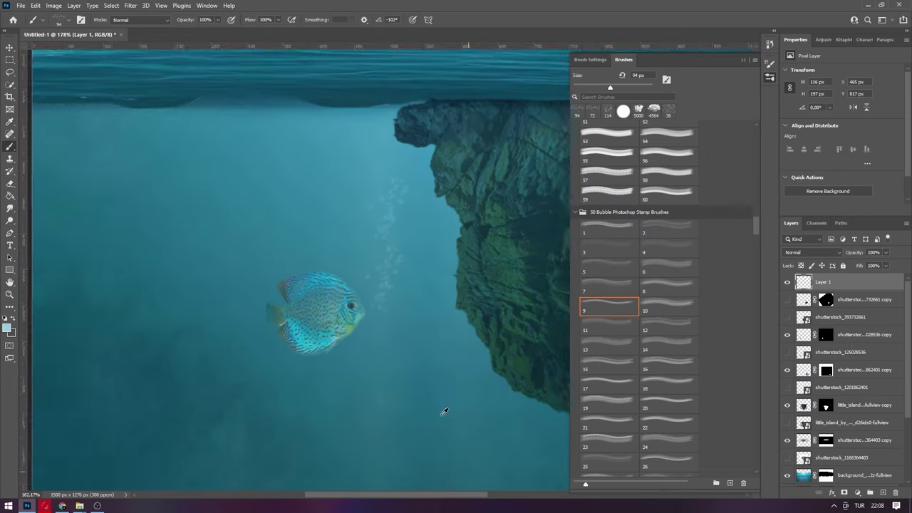
pyautogui.moveTo(426, 497); pyautogui.dragTo(493, 497)
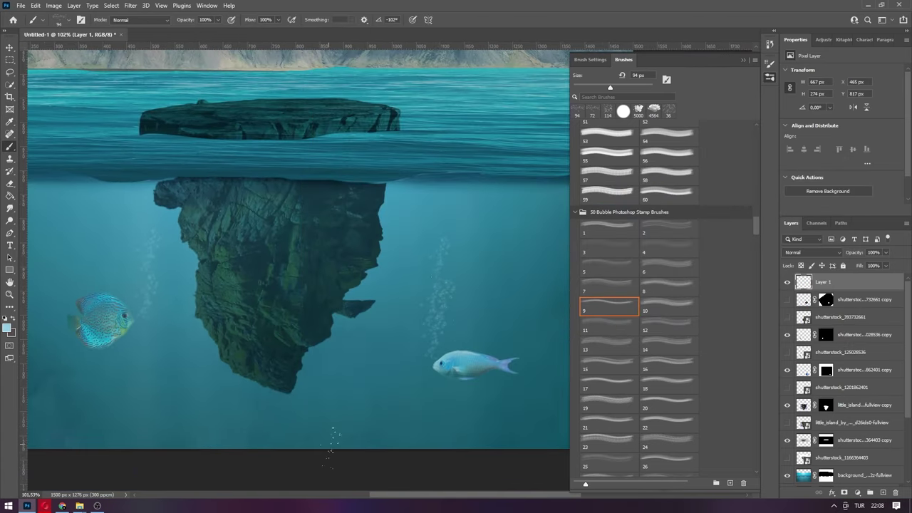
pyautogui.scroll(-2, 332, 450)
pyautogui.scroll(3, 332, 356)
pyautogui.scroll(3, 331, 285)
# Turn the bubble brush tip to 180° and paint bubbles along the rock's top edge.
pyautogui.rightClick(328, 242)
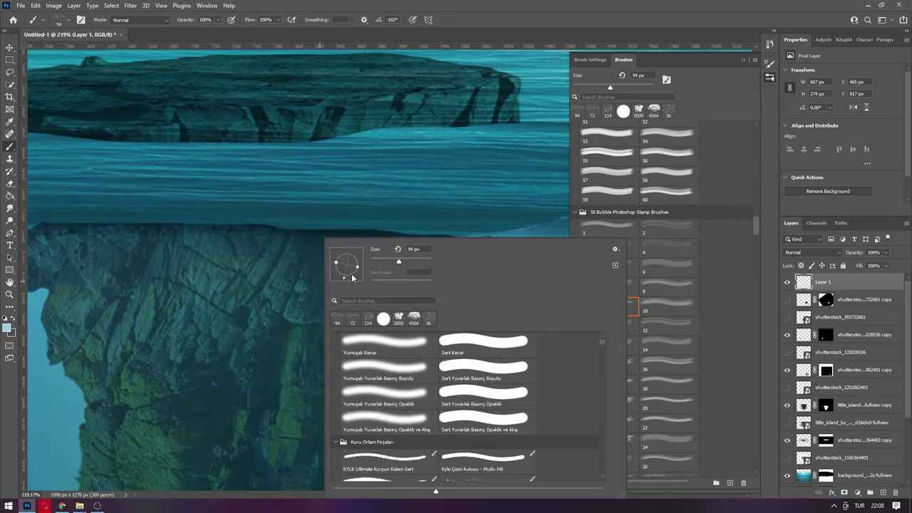
pyautogui.click(366, 228)
pyautogui.rightClick(357, 239)
pyautogui.moveTo(271, 235); pyautogui.dragTo(370, 238)
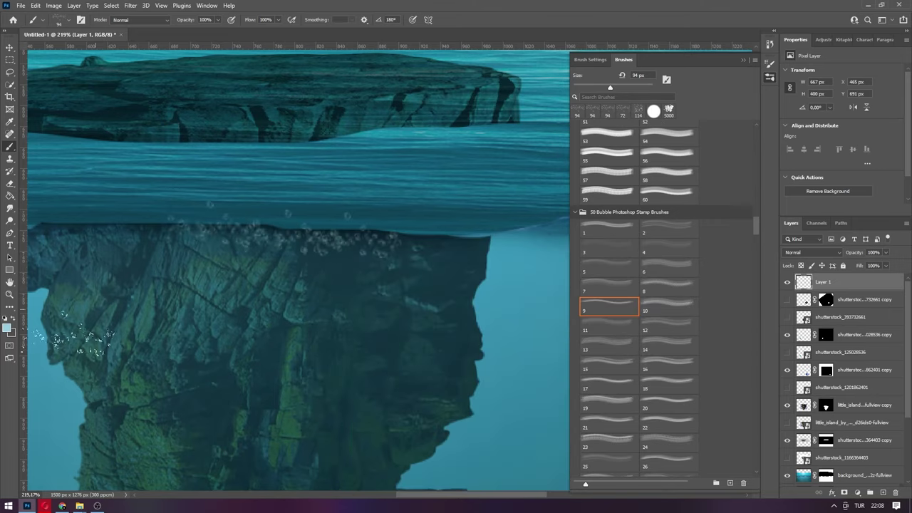
pyautogui.scroll(-3, 78, 341)
pyautogui.scroll(2, 300, 213)
pyautogui.scroll(-3, 270, 299)
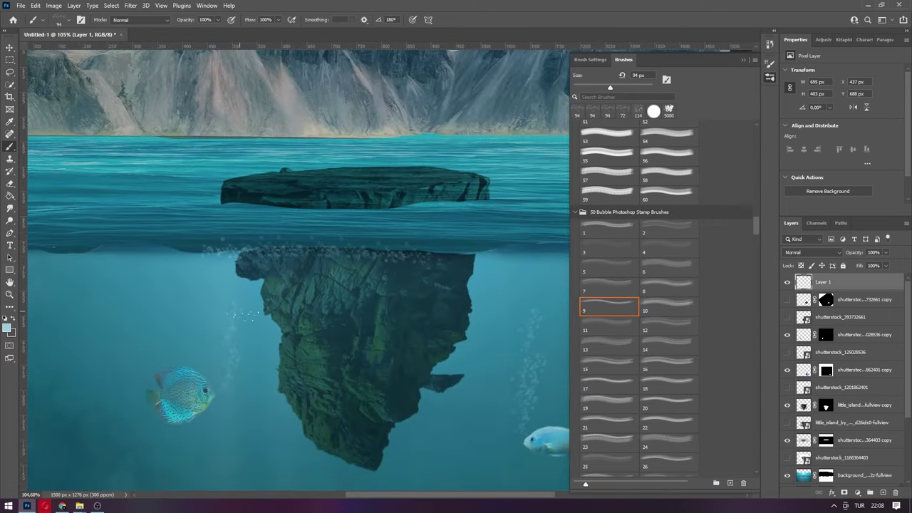
pyautogui.scroll(-2, 97, 255)
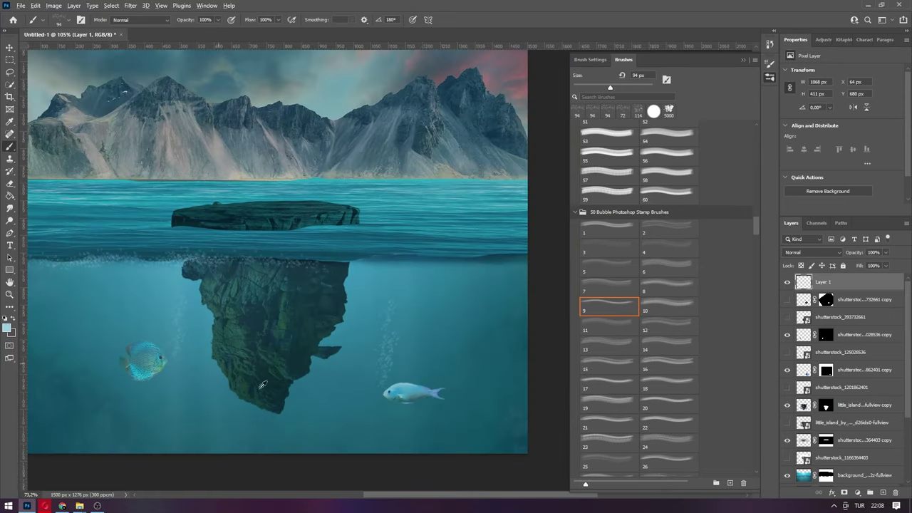
pyautogui.moveTo(401, 496)
pyautogui.mouseDown()
pyautogui.moveTo(353, 496)
pyautogui.moveTo(393, 493)
pyautogui.mouseUp()
pyautogui.scroll(2, 143, 200)
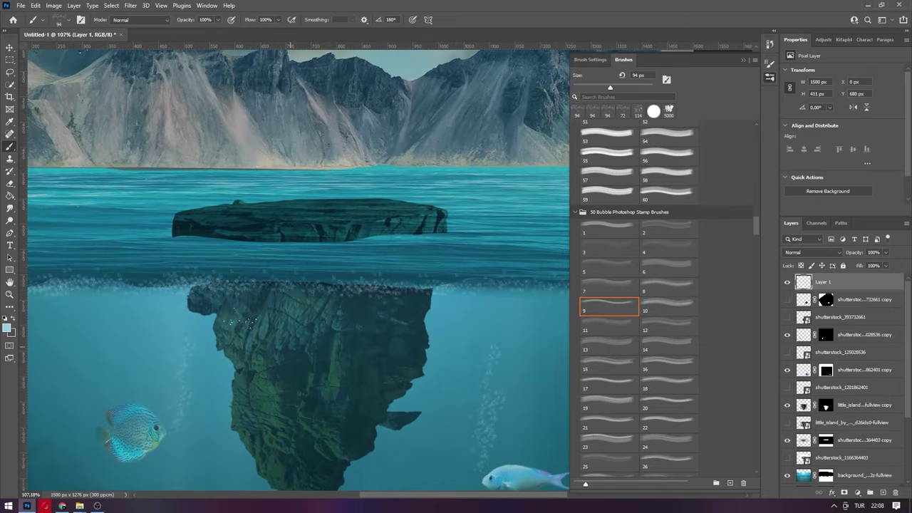
# Switch to the Eraser tool and scroll through the canvas.
pyautogui.click(10, 183)
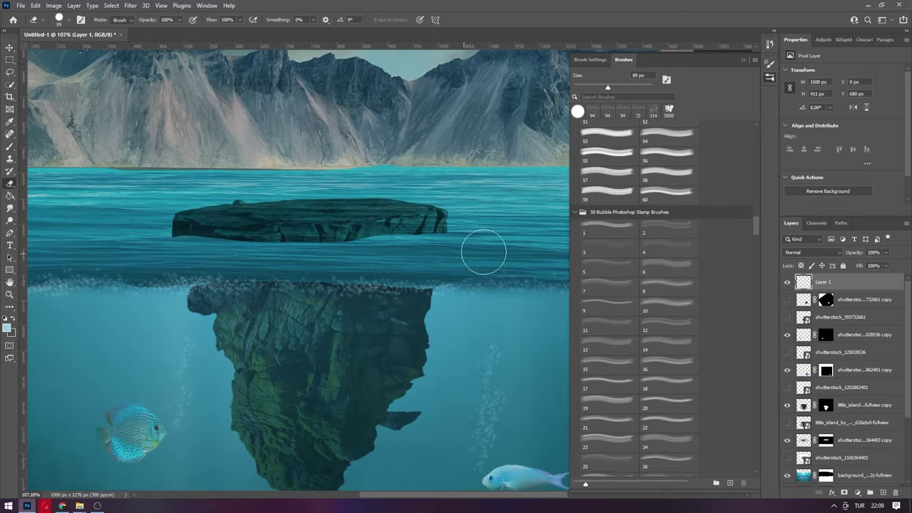
pyautogui.scroll(-2, 442, 153)
pyautogui.scroll(-2, 464, 278)
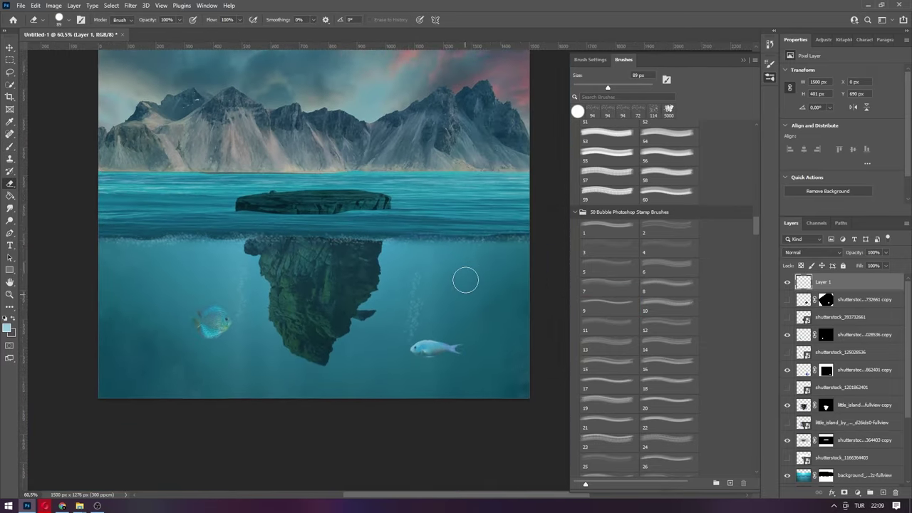
pyautogui.scroll(-1, 391, 320)
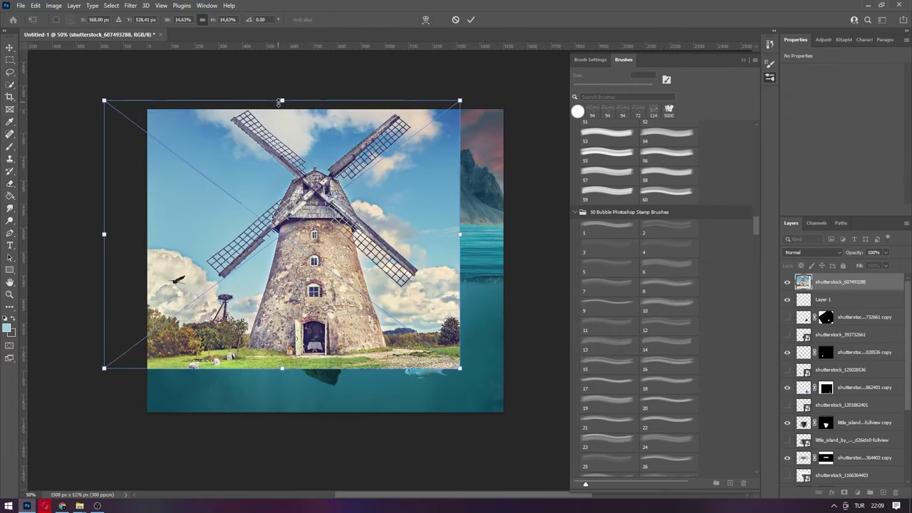
# Scale the windmill image down over the island and commit it.
pyautogui.moveTo(280, 97)
pyautogui.mouseDown()
pyautogui.moveTo(316, 181)
pyautogui.moveTo(316, 112)
pyautogui.mouseUp()
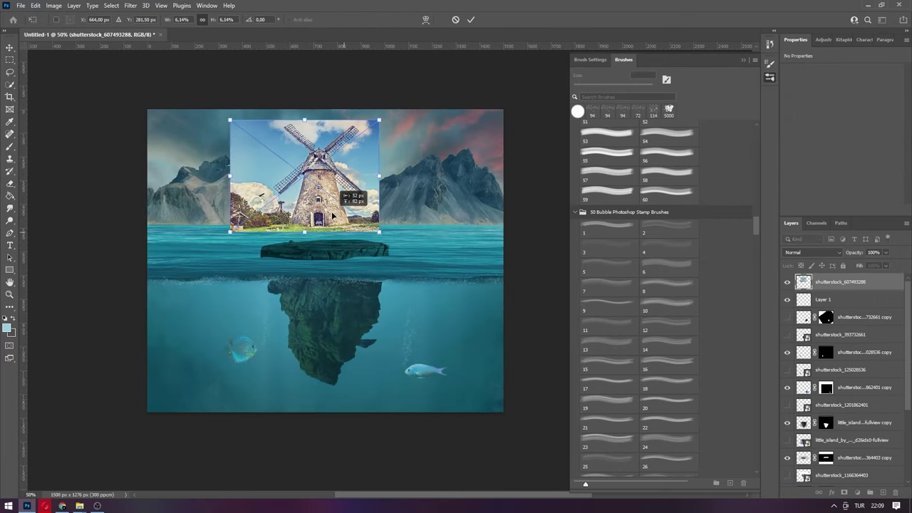
pyautogui.press('Return')
pyautogui.scroll(3, 348, 186)
# Quick Select the windmill, refine its sails in Select and Mask, and output a layer mask.
pyautogui.press('w')
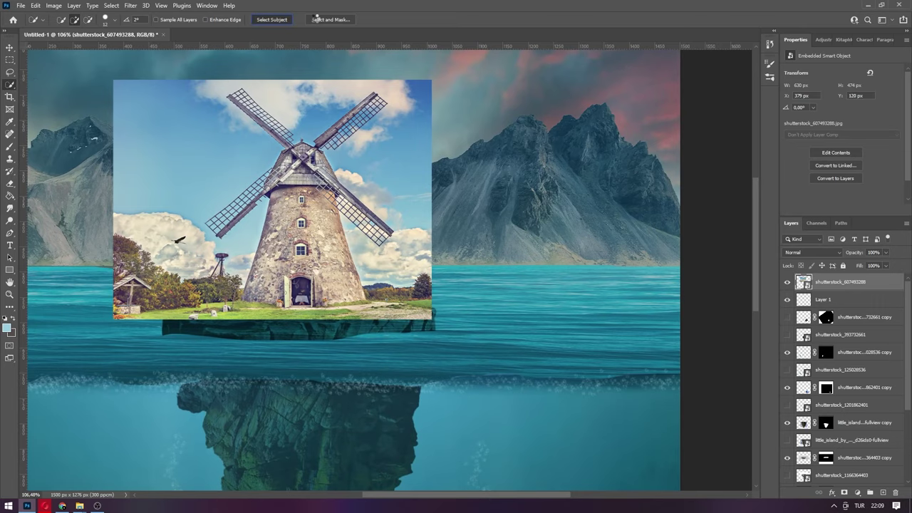
pyautogui.click(317, 19)
pyautogui.moveTo(262, 128); pyautogui.dragTo(248, 171)
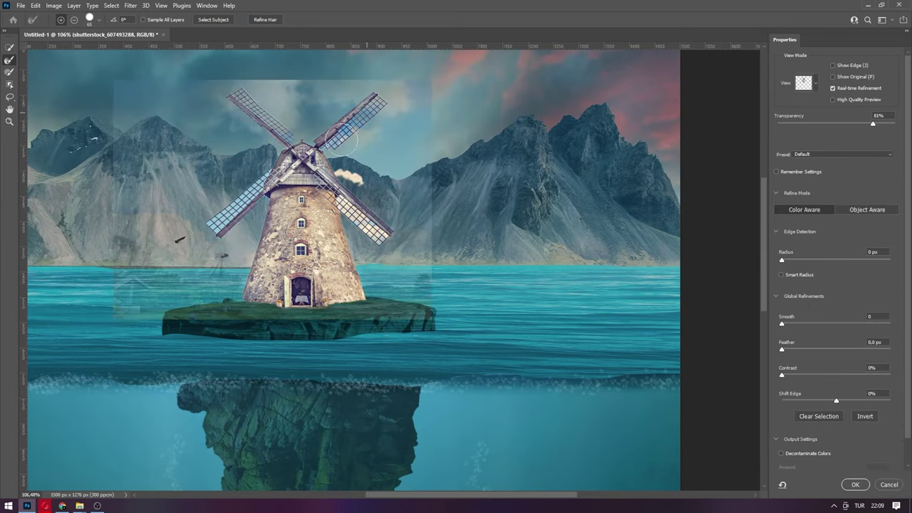
pyautogui.moveTo(371, 87); pyautogui.dragTo(371, 214)
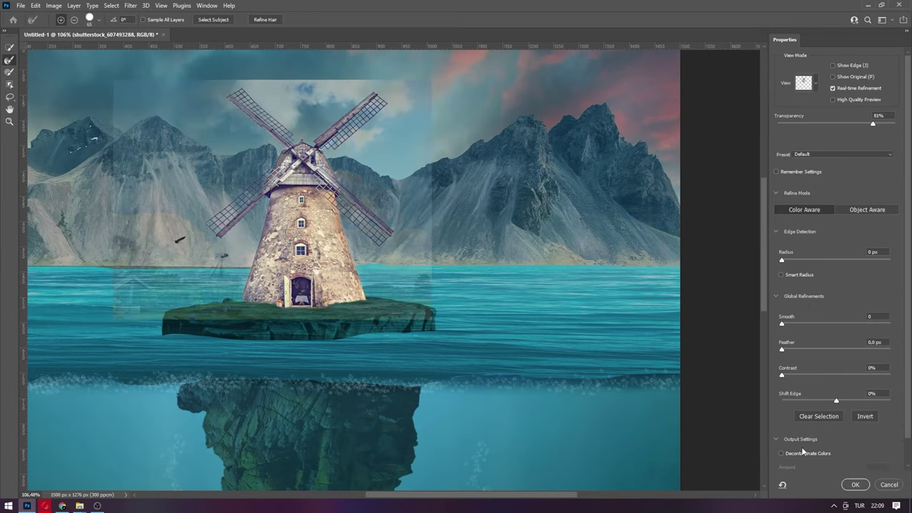
pyautogui.press('Return')
pyautogui.scroll(3, 309, 137)
pyautogui.scroll(5, 310, 138)
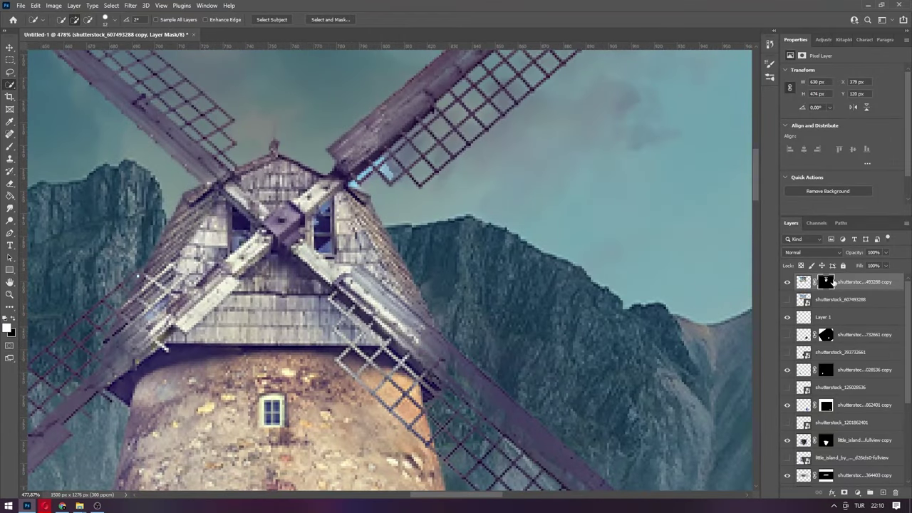
# Touch up the windmill mask with a brush, adjusting size from about 1 px.
pyautogui.press('b')
pyautogui.rightClick(330, 239)
pyautogui.rightClick(235, 239)
pyautogui.moveTo(291, 258); pyautogui.dragTo(280, 258)
pyautogui.press('Return')
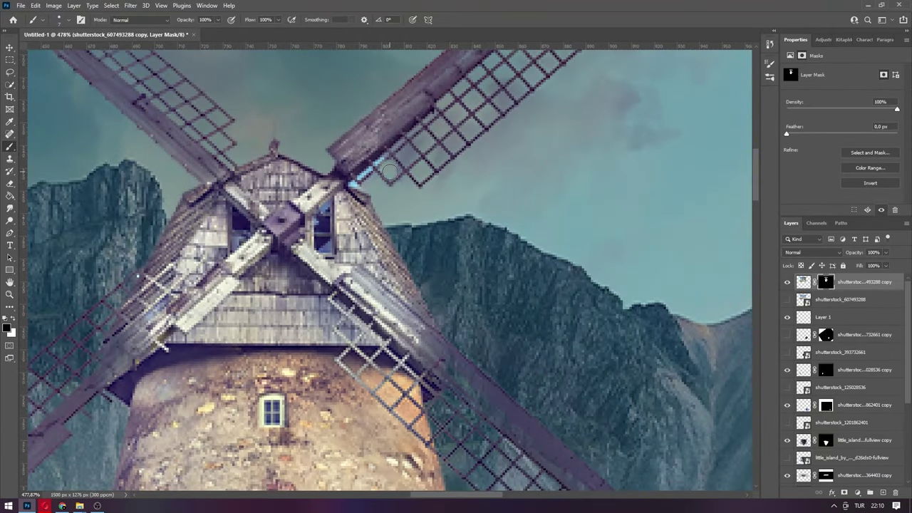
pyautogui.rightClick(398, 169)
pyautogui.press('Return')
pyautogui.scroll(-6, 342, 213)
pyautogui.rightClick(485, 238)
pyautogui.press('Return')
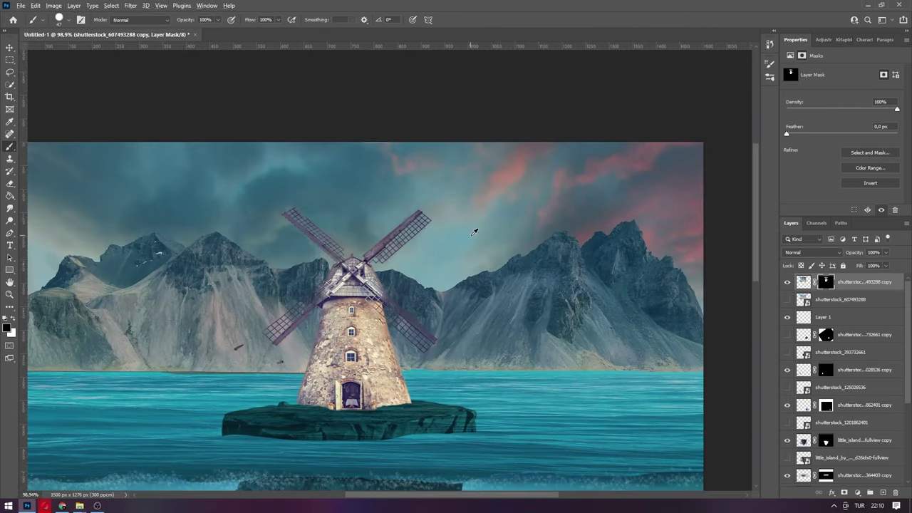
pyautogui.scroll(-2, 474, 232)
pyautogui.scroll(-1, 479, 355)
# Dim the windmill pixels with Levels by lowering the output white point and midtones.
pyautogui.hotkey('ctrl', 'l')
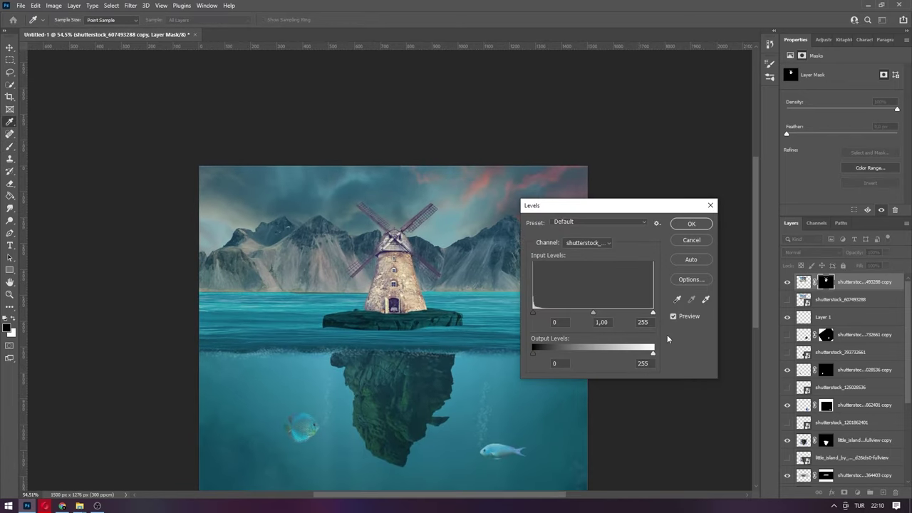
pyautogui.press('Escape')
pyautogui.click(803, 282)
pyautogui.hotkey('ctrl', 'l')
pyautogui.moveTo(670, 354); pyautogui.dragTo(605, 354)
pyautogui.moveTo(610, 312)
pyautogui.mouseDown()
pyautogui.moveTo(591, 313)
pyautogui.moveTo(606, 313)
pyautogui.mouseUp()
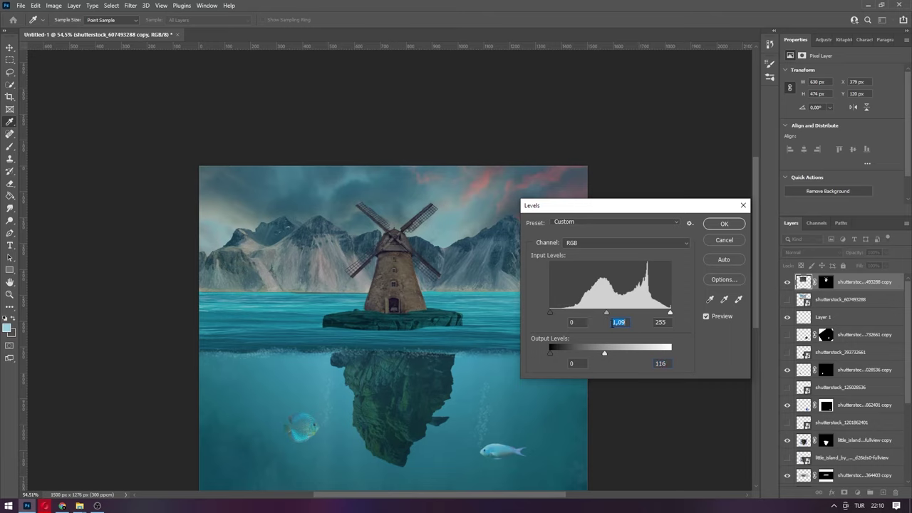
pyautogui.press('Return')
# Desaturate the windmill with Hue/Saturation and shift its Color Balance cyan–red and yellow–blue.
pyautogui.click(857, 493)
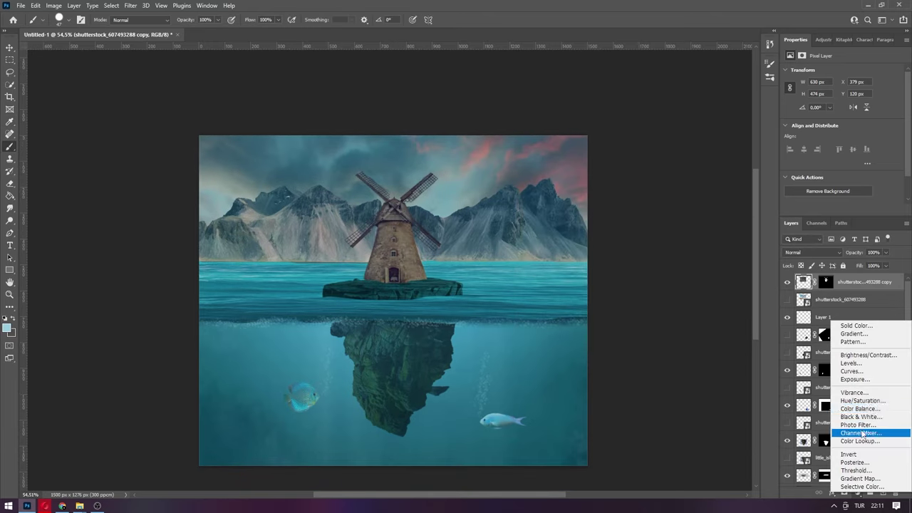
pyautogui.click(848, 405)
pyautogui.moveTo(842, 144); pyautogui.dragTo(824, 126)
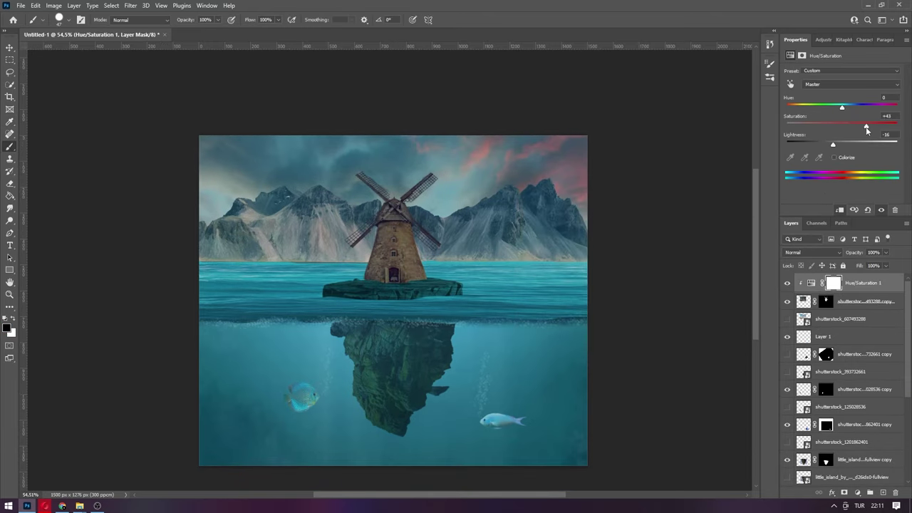
pyautogui.click(857, 493)
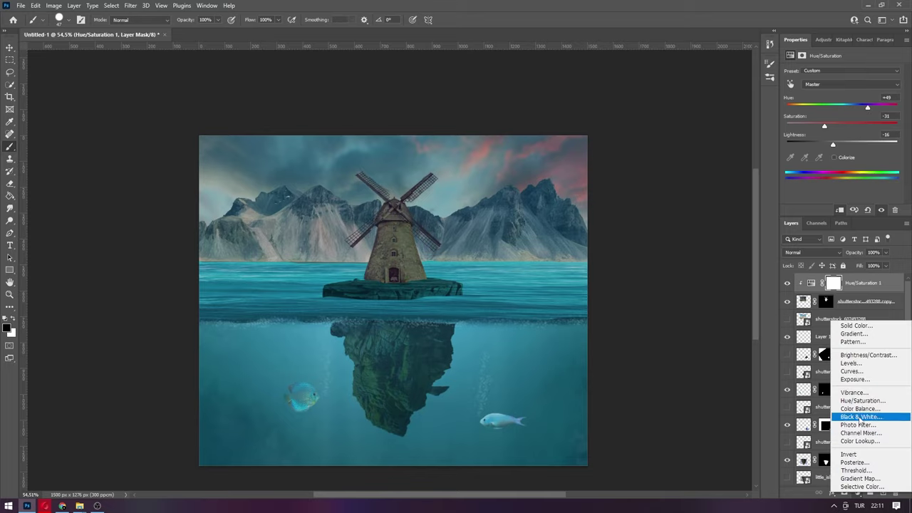
pyautogui.click(848, 414)
pyautogui.moveTo(808, 92); pyautogui.dragTo(811, 92)
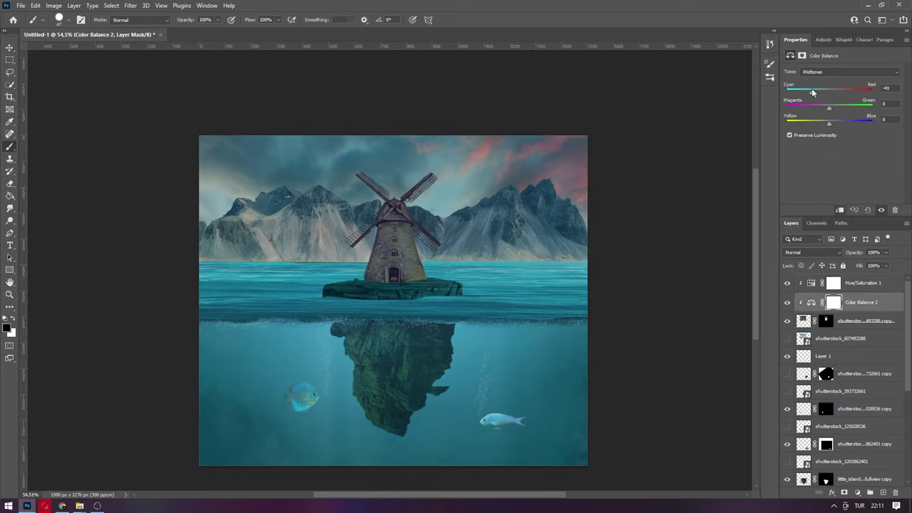
pyautogui.moveTo(829, 123); pyautogui.dragTo(830, 123)
pyautogui.scroll(-2, 606, 293)
pyautogui.scroll(1, 449, 492)
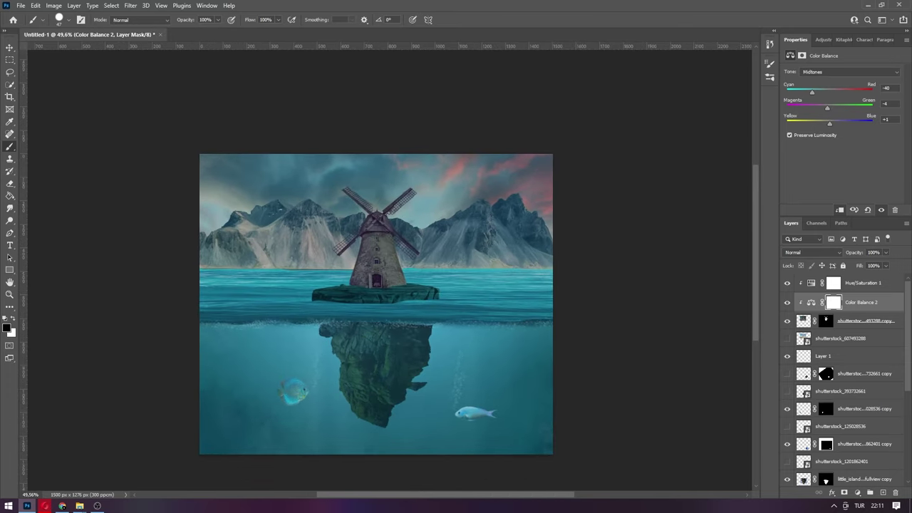
pyautogui.hotkey('ctrl', 'shift', 'alt', 'n')
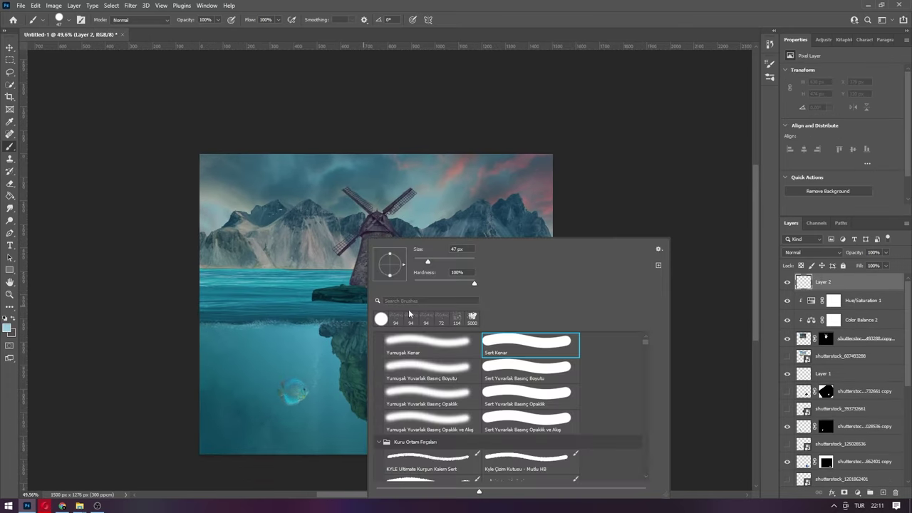
# Pick a cloud-shaped brush and set a grey-blue painting colour (3b494d).
pyautogui.rightClick(368, 321)
pyautogui.scroll(-2, 643, 364)
pyautogui.scroll(2, 644, 368)
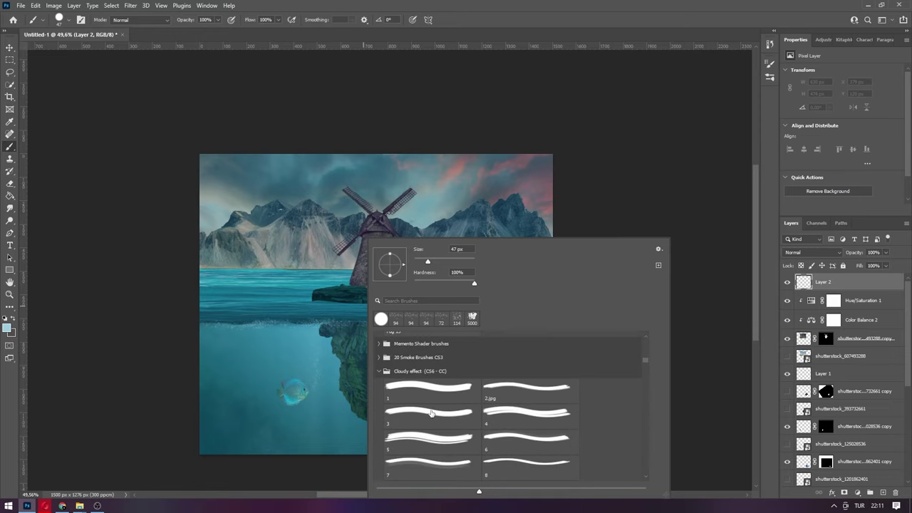
pyautogui.click(311, 212)
pyautogui.rightClick(245, 271)
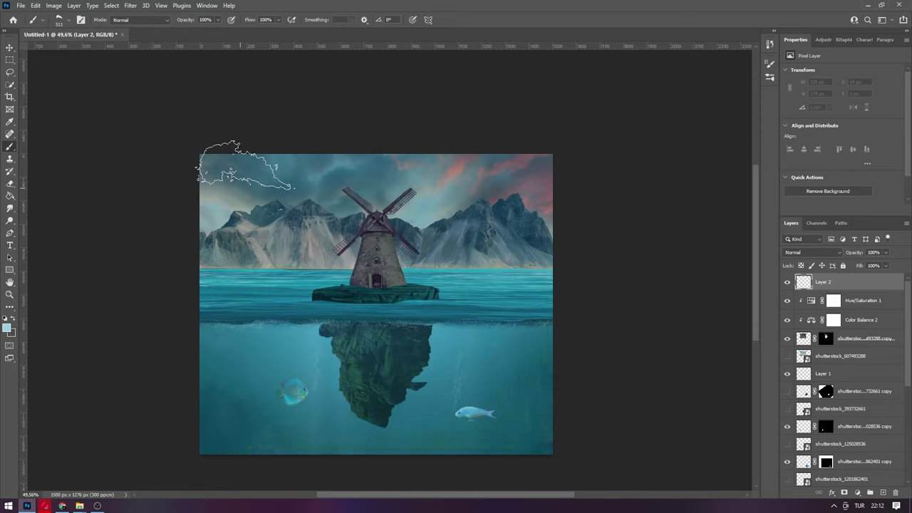
pyautogui.click(7, 327)
pyautogui.click(803, 185)
# Stamp clouds across the sky with cloud brush 11.
pyautogui.press('b')
pyautogui.rightClick(502, 230)
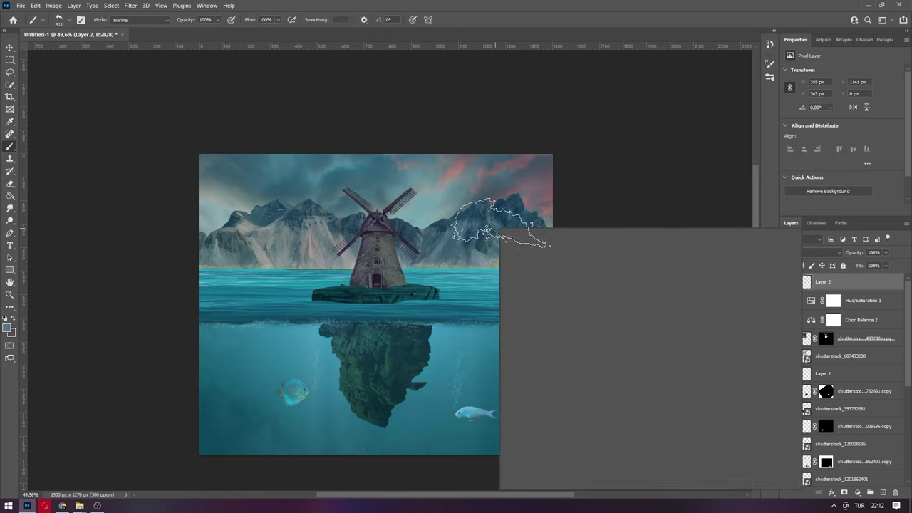
pyautogui.rightClick(522, 213)
pyautogui.scroll(-2, 584, 371)
pyautogui.click(584, 395)
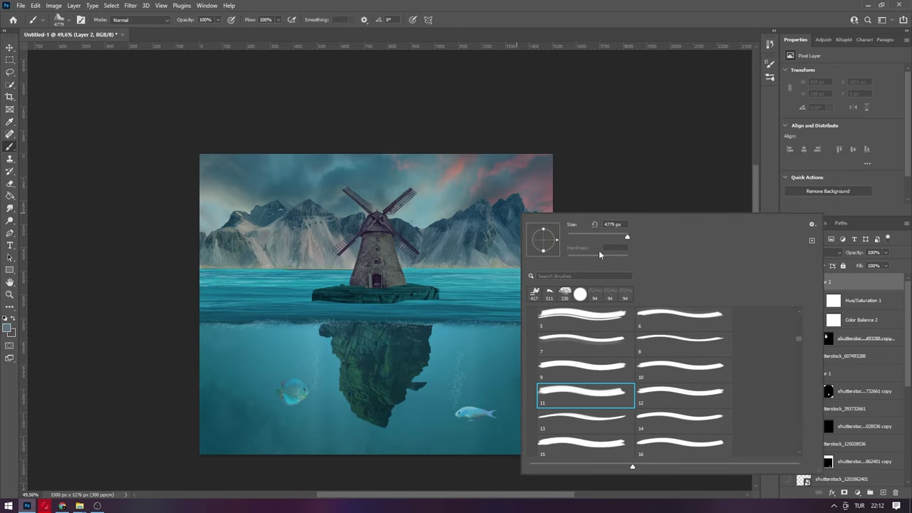
pyautogui.press('Return')
pyautogui.rightClick(560, 294)
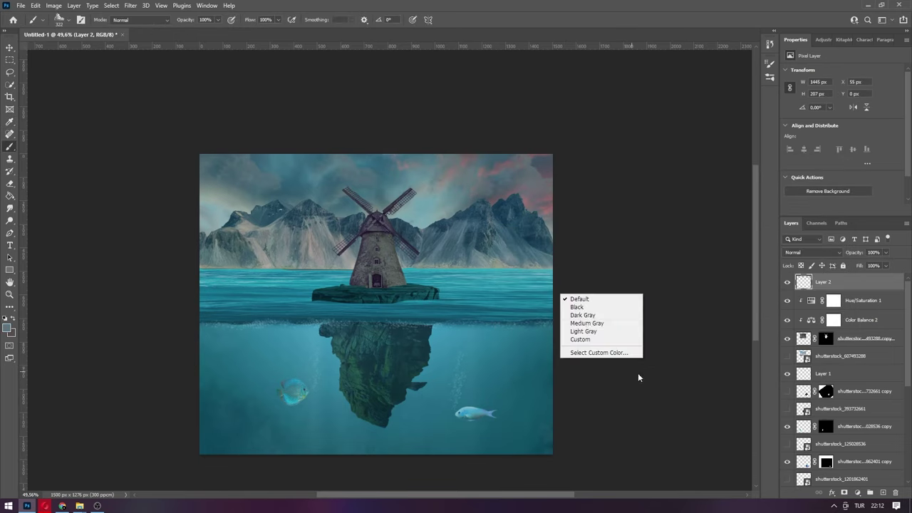
pyautogui.rightClick(504, 237)
pyautogui.scroll(-1, 592, 444)
pyautogui.press('Return')
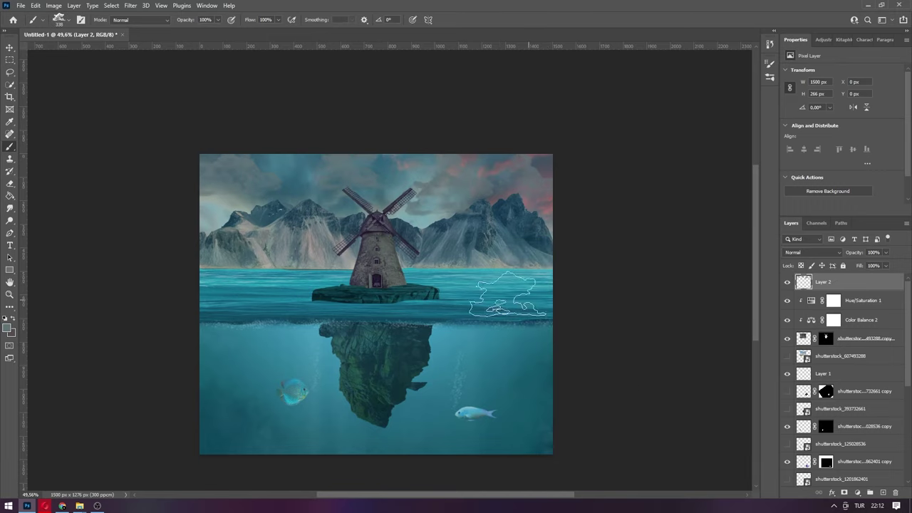
# Add more mist over the sky with cloud brush 20 and a smaller cloud brush.
pyautogui.rightClick(487, 237)
pyautogui.scroll(-2, 606, 399)
pyautogui.click(648, 438)
pyautogui.press('Return')
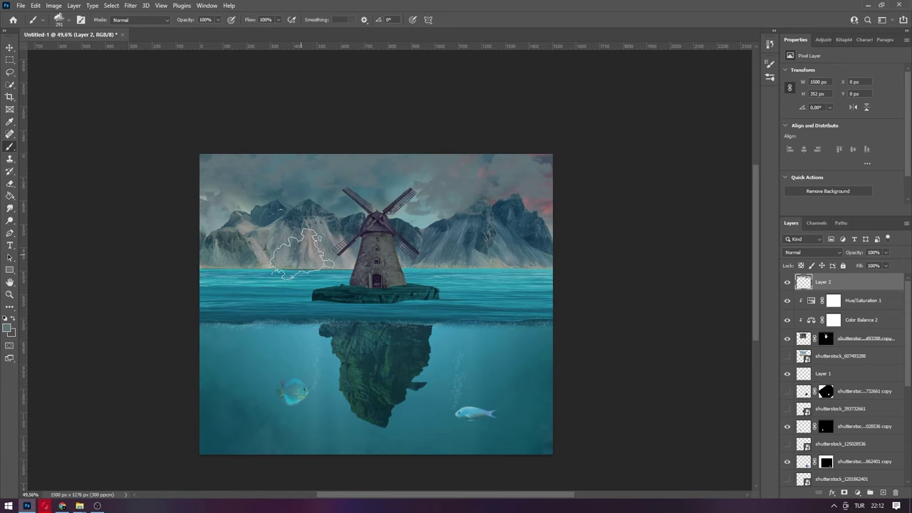
pyautogui.scroll(2, 285, 235)
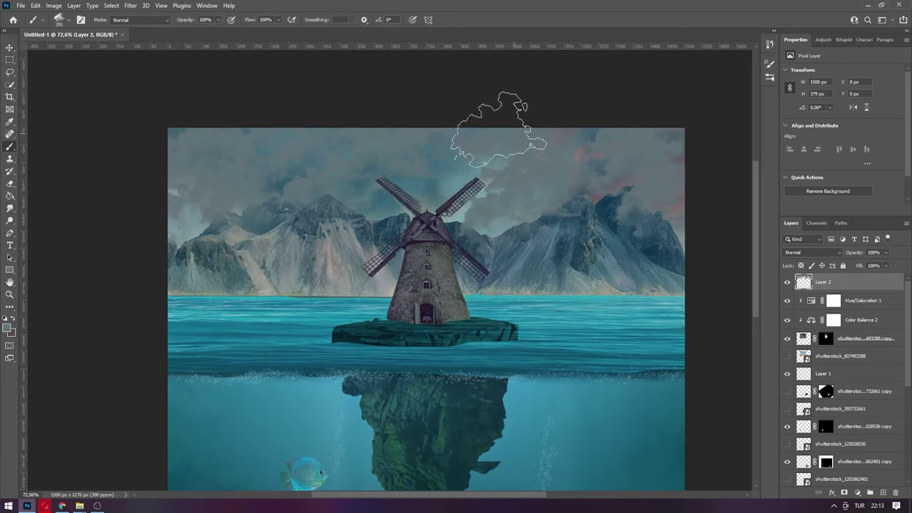
pyautogui.rightClick(566, 239)
pyautogui.click(631, 438)
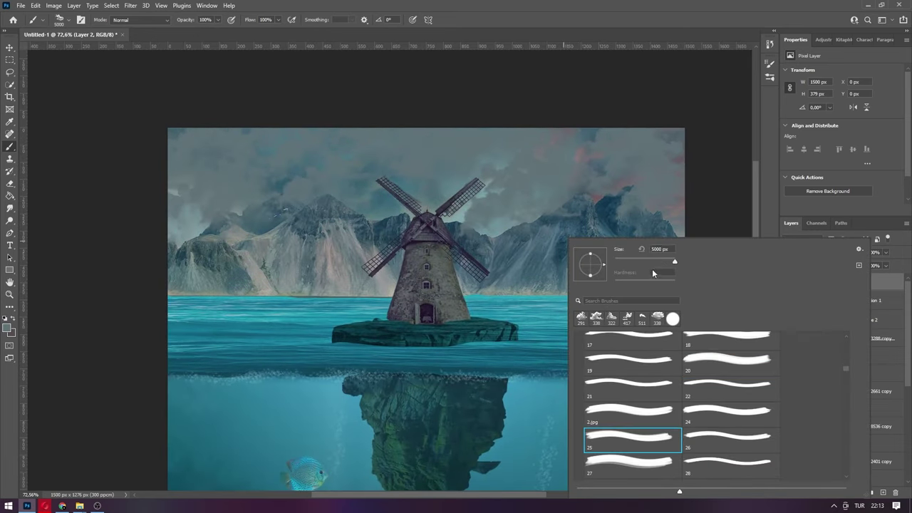
pyautogui.press('Return')
# Set a dark grey-blue paint colour, add a new cloud layer, and stamp a dark cloud.
pyautogui.click(8, 328)
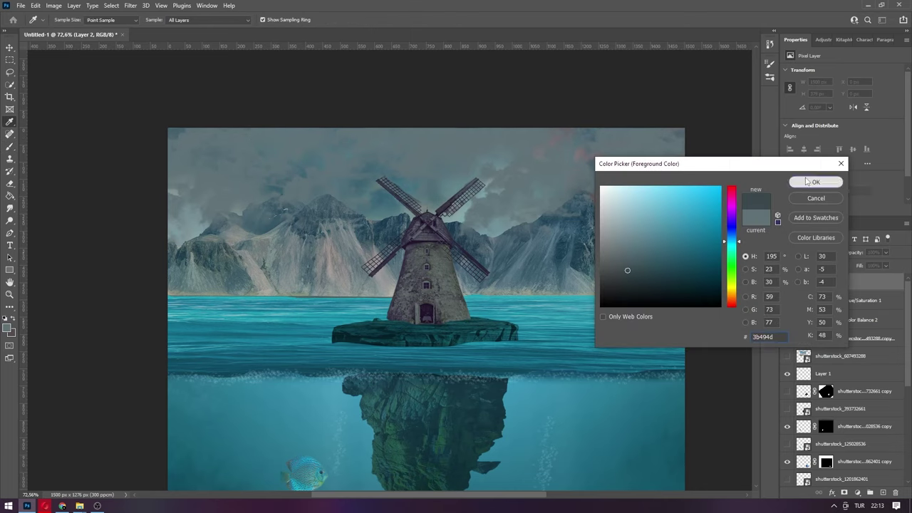
pyautogui.press('Return')
pyautogui.hotkey('ctrl', 'shift', 'alt', 'n')
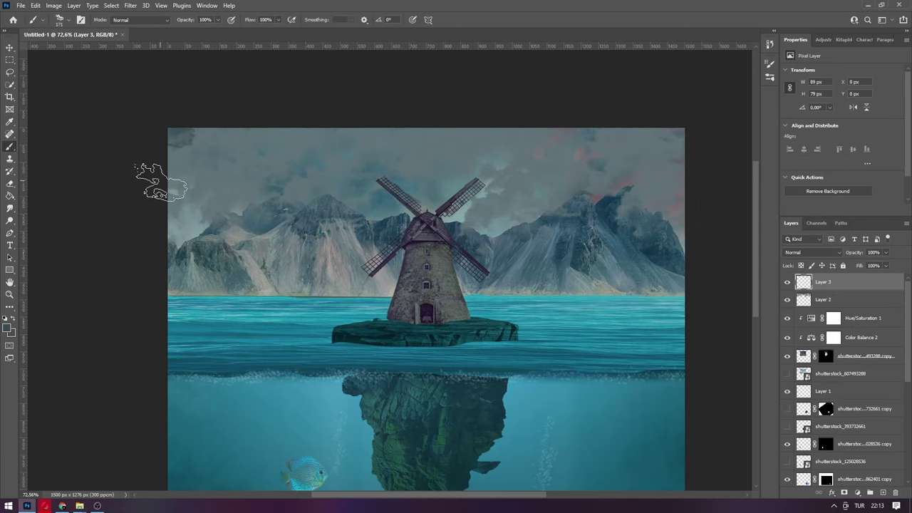
pyautogui.click(589, 178)
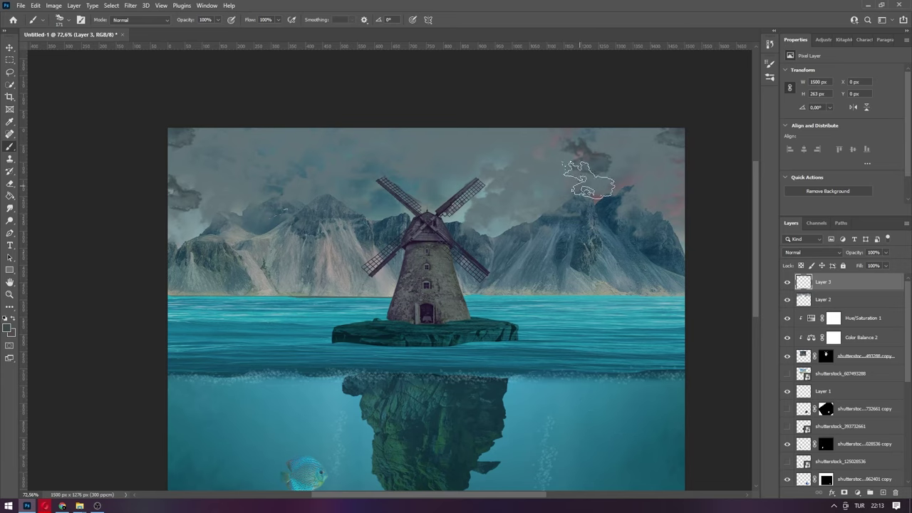
# Try cloud brush presets: cloud brush 24, a smaller one, then a 338 px cloud.
pyautogui.rightClick(692, 207)
pyautogui.click(773, 345)
pyautogui.press('Return')
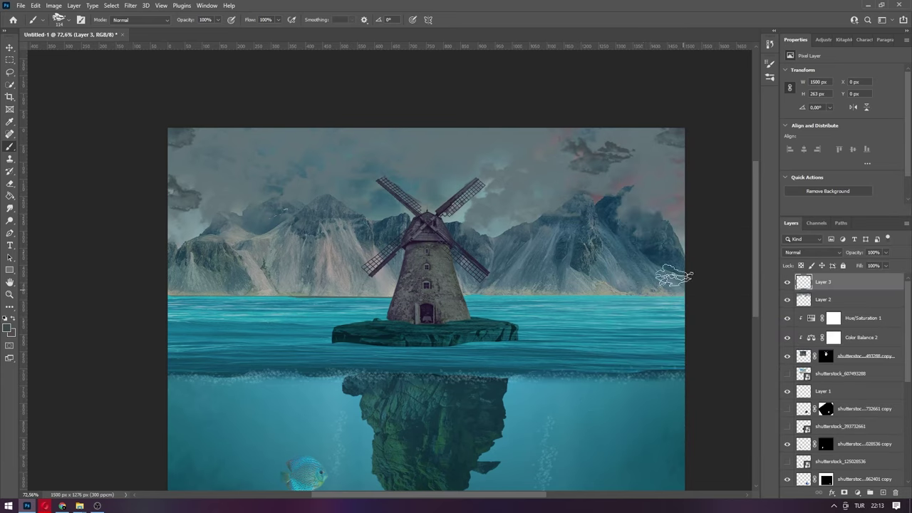
pyautogui.rightClick(672, 267)
pyautogui.click(769, 385)
pyautogui.press('Return')
pyautogui.scroll(2, 628, 207)
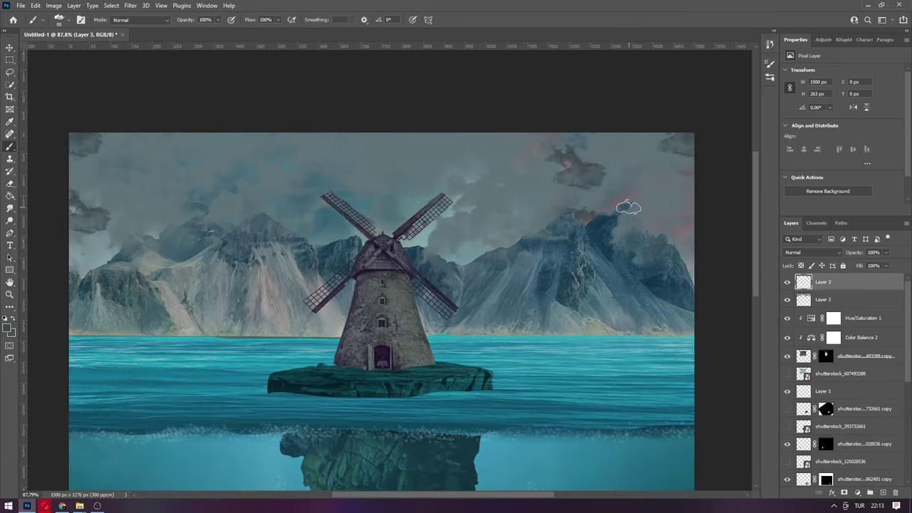
pyautogui.scroll(-3, 688, 214)
pyautogui.rightClick(570, 239)
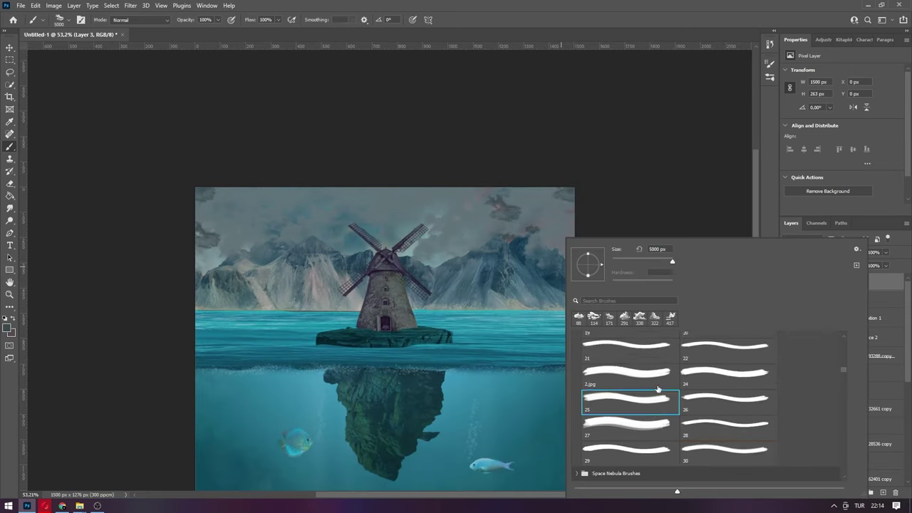
pyautogui.click(639, 320)
pyautogui.press('Return')
pyautogui.scroll(3, 570, 241)
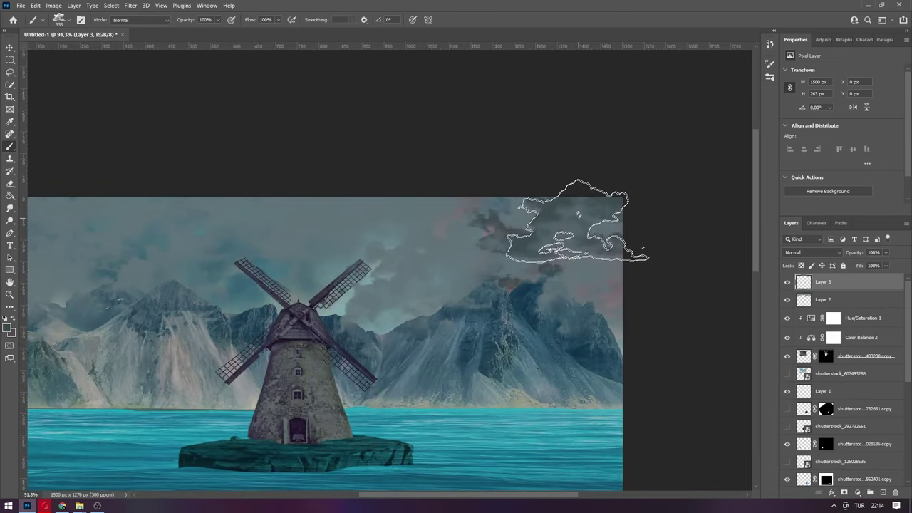
pyautogui.scroll(-2, 579, 226)
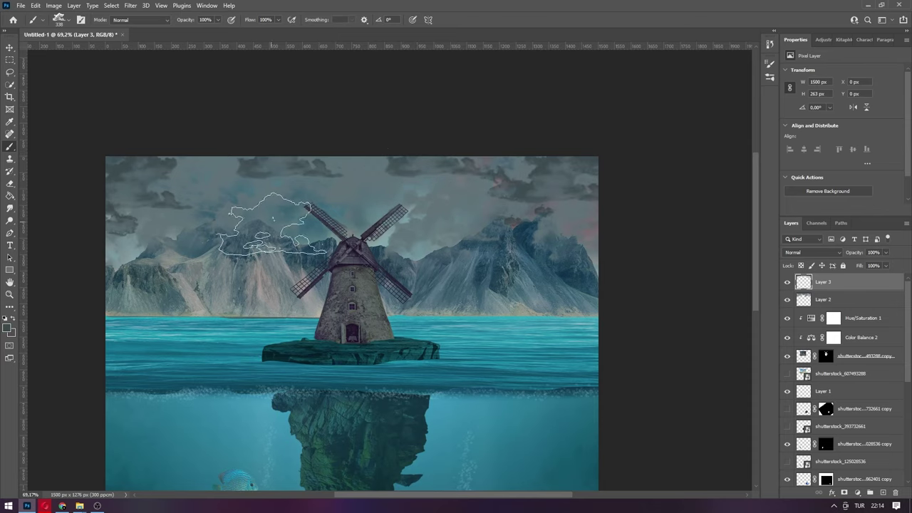
# Try more cloud brush presets at 322 px, 291 px and 417 px.
pyautogui.rightClick(465, 283)
pyautogui.click(403, 253)
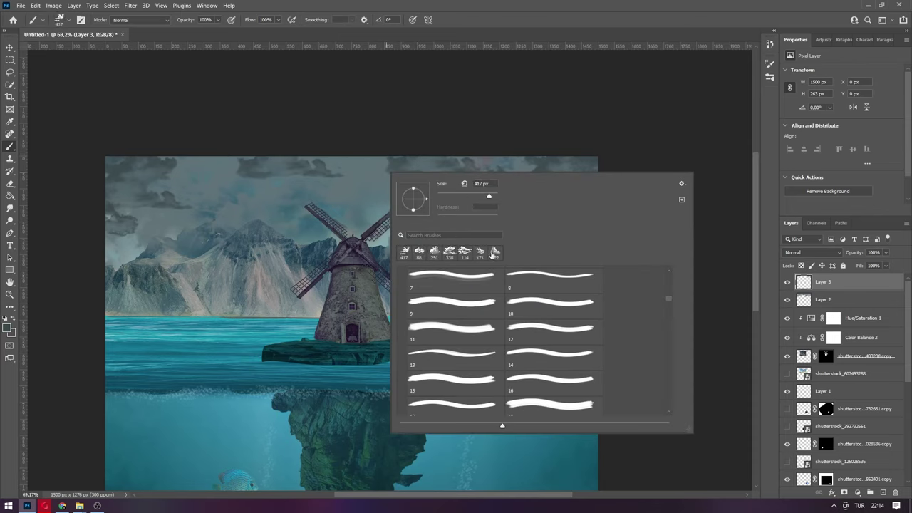
pyautogui.doubleClick(494, 253)
pyautogui.rightClick(410, 193)
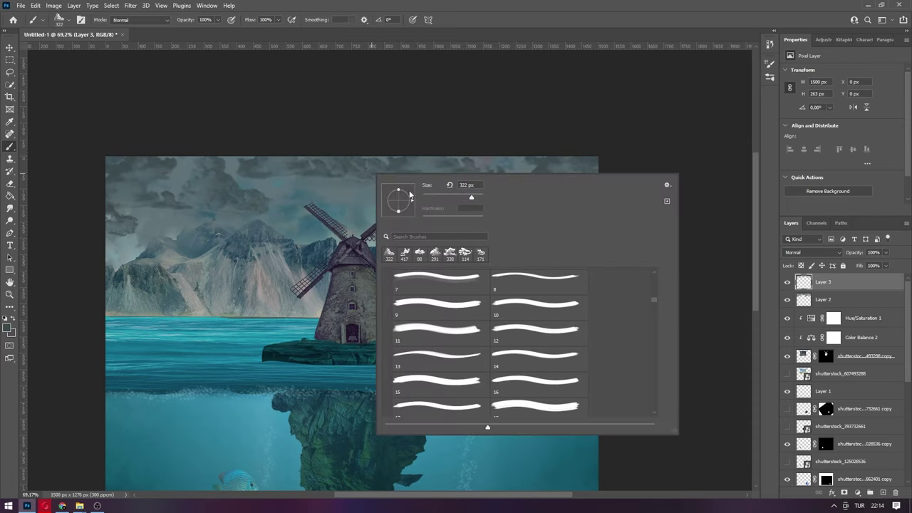
pyautogui.rightClick(401, 221)
pyautogui.doubleClick(492, 279)
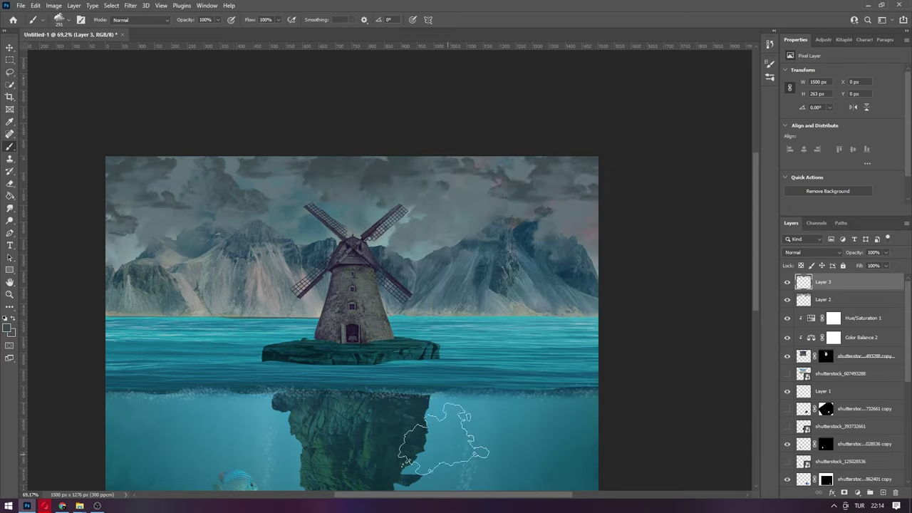
pyautogui.scroll(-3, 441, 438)
pyautogui.scroll(3, 339, 271)
pyautogui.rightClick(442, 237)
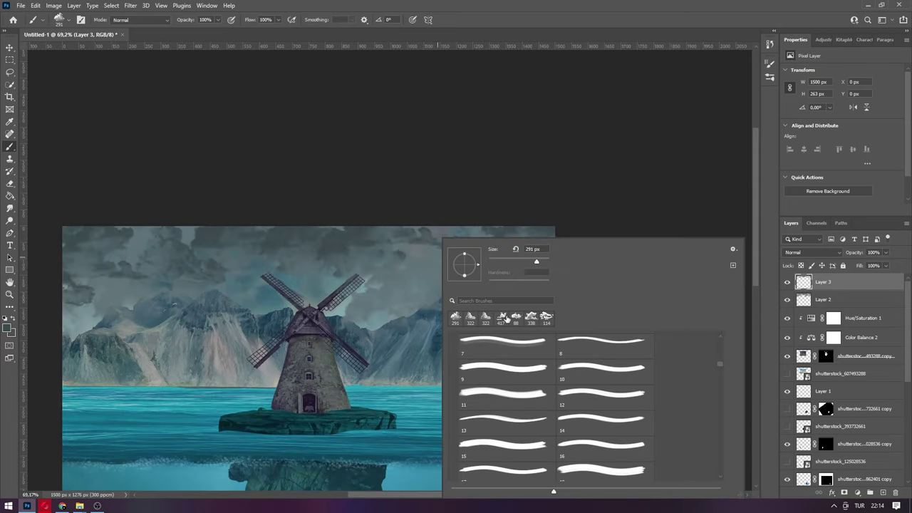
pyautogui.press('Return')
# Choose the 114 px cloud brush, enlarge it to 193 px, and move Layer 3 below Layer 2.
pyautogui.scroll(-2, 613, 396)
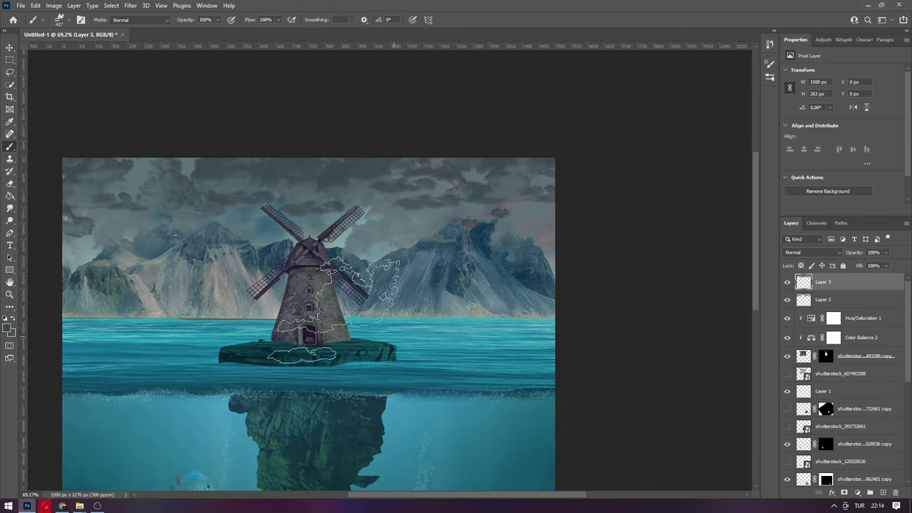
pyautogui.scroll(-2, 570, 357)
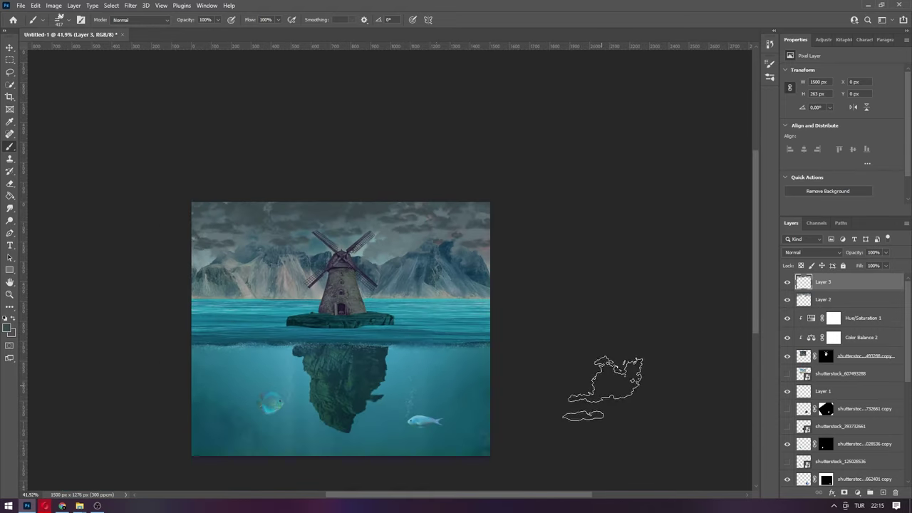
pyautogui.scroll(3, 371, 247)
pyautogui.rightClick(442, 237)
pyautogui.doubleClick(546, 318)
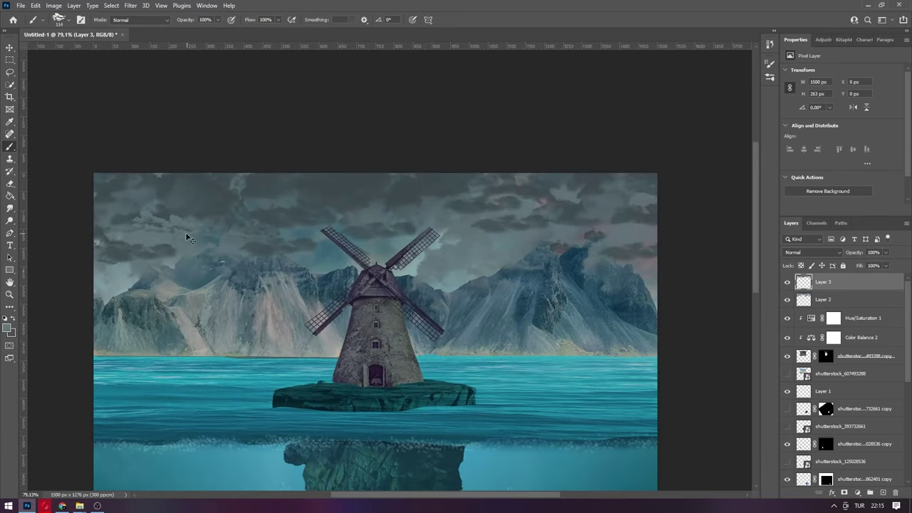
pyautogui.press(']')
pyautogui.press(']')
pyautogui.press(']')
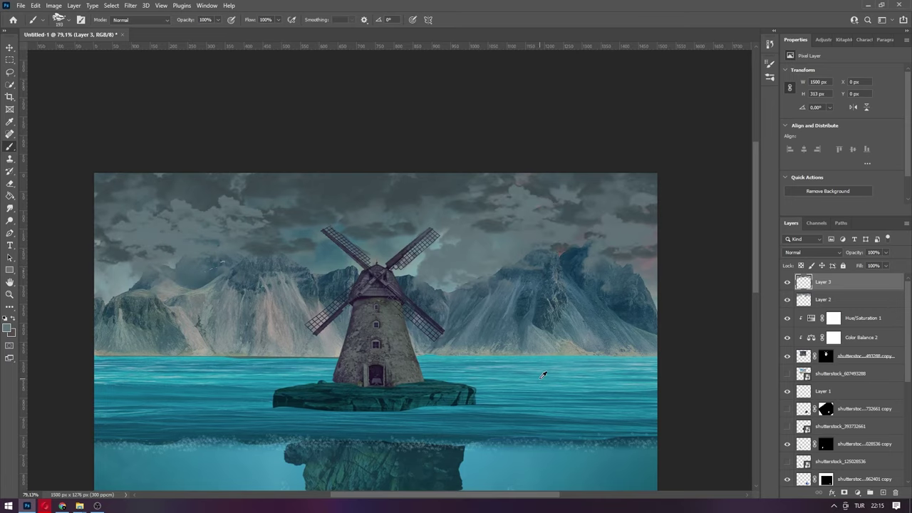
pyautogui.scroll(-5, 543, 376)
pyautogui.moveTo(826, 282)
pyautogui.mouseDown()
pyautogui.moveTo(845, 345)
pyautogui.moveTo(852, 281)
pyautogui.mouseUp()
# Hide Layer 2 and Layer 3 to reveal the pink sky.
pyautogui.scroll(3, 385, 303)
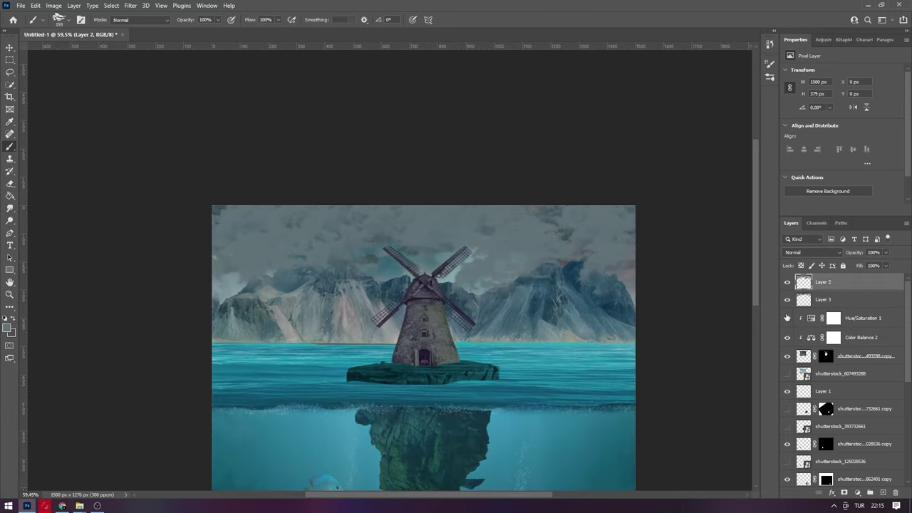
pyautogui.scroll(-1, 385, 302)
pyautogui.scroll(2, 385, 303)
pyautogui.click(787, 282)
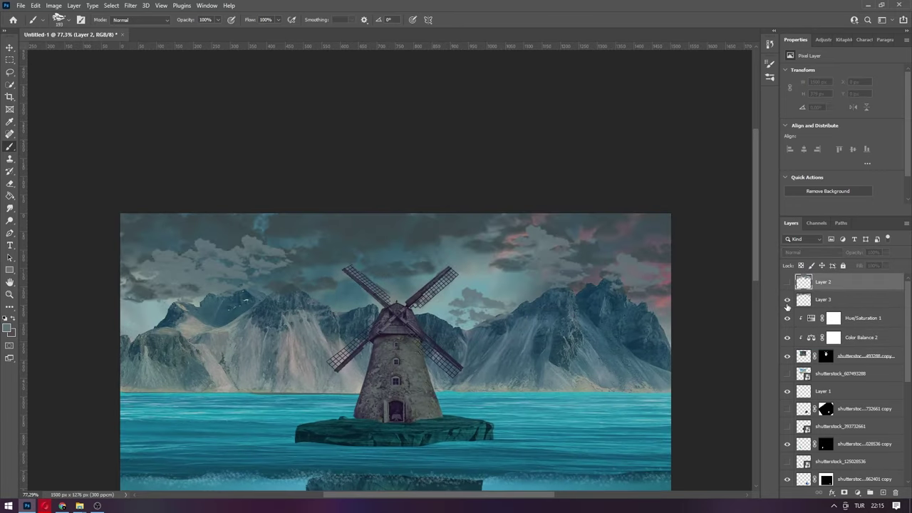
pyautogui.click(787, 299)
pyautogui.scroll(-3, 441, 341)
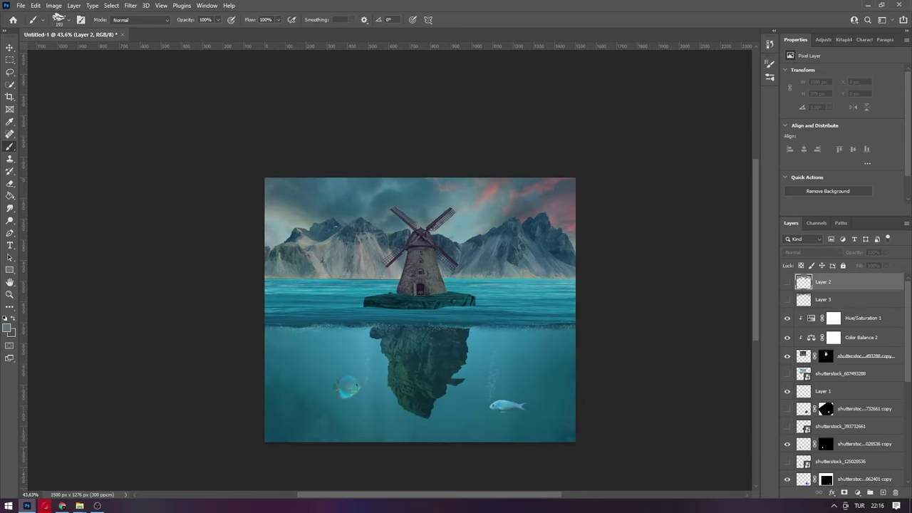
pyautogui.scroll(4, 470, 413)
pyautogui.scroll(-1, 848, 392)
# Select the island copy's layer mask and look through the brush presets for a round brush.
pyautogui.click(826, 478)
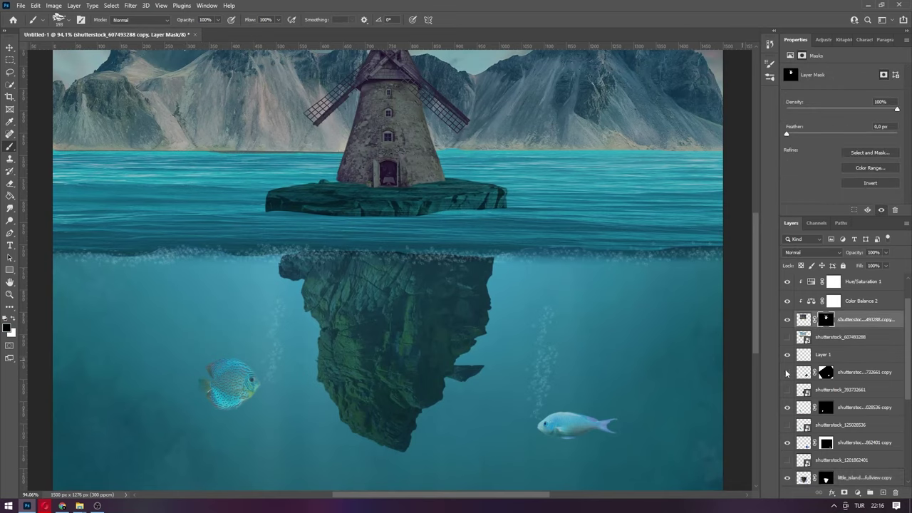
pyautogui.rightClick(577, 291)
pyautogui.scroll(-3, 620, 399)
pyautogui.scroll(-3, 620, 399)
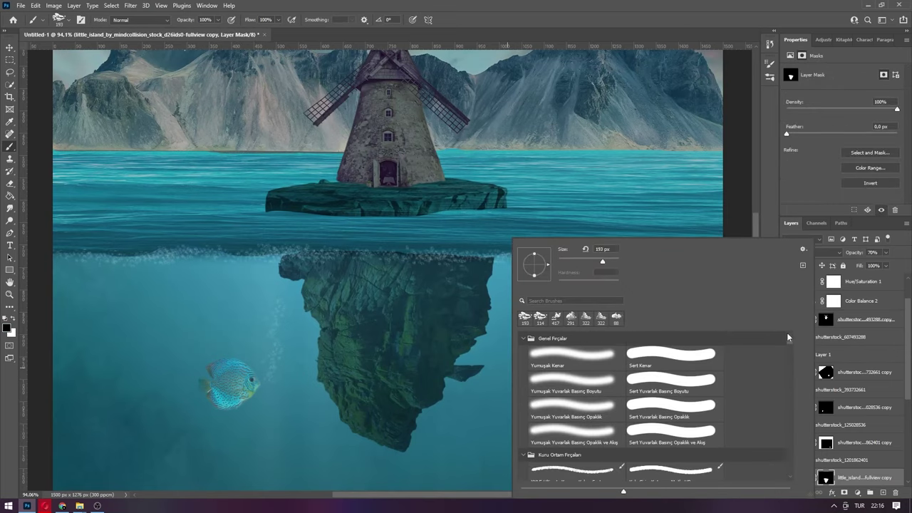
pyautogui.press('Escape')
pyautogui.scroll(3, 459, 411)
pyautogui.rightClick(460, 411)
pyautogui.press('Escape')
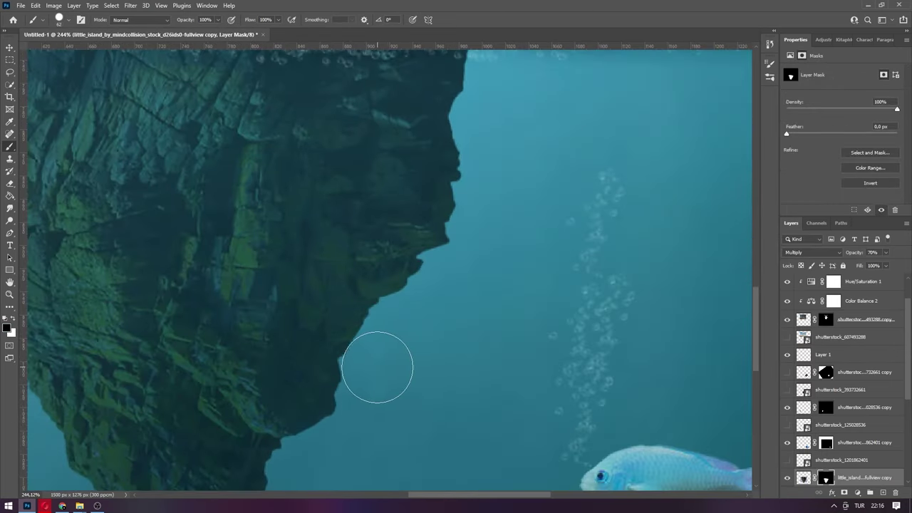
pyautogui.scroll(-3, 376, 366)
pyautogui.scroll(-1, 481, 399)
pyautogui.scroll(-1, 626, 360)
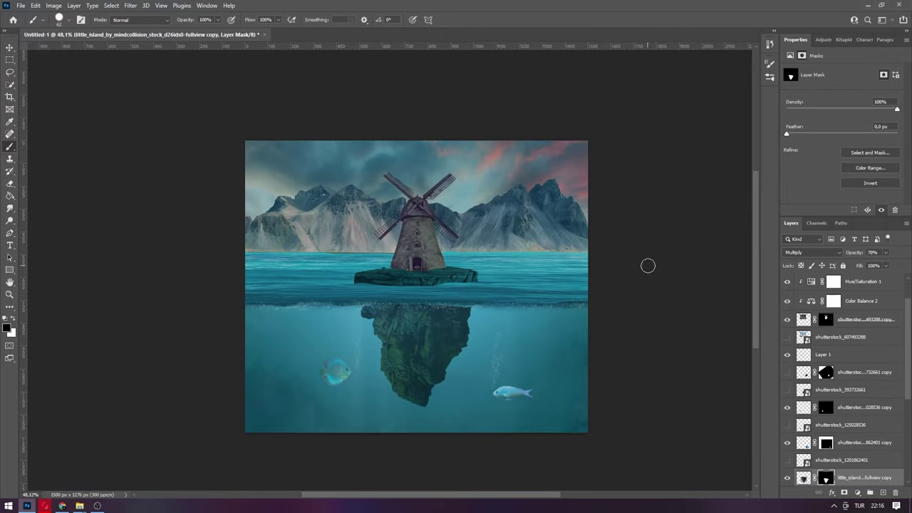
pyautogui.scroll(1, 568, 236)
pyautogui.scroll(1, 308, 273)
# Place the fire image, scaling and rotating it along the upper-left windmill blade.
pyautogui.scroll(-1, 307, 272)
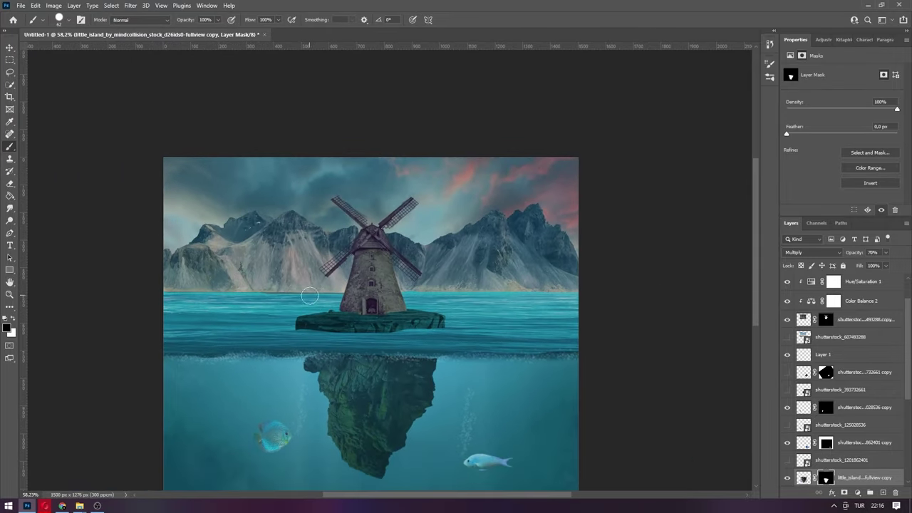
pyautogui.moveTo(471, 296); pyautogui.dragTo(427, 299)
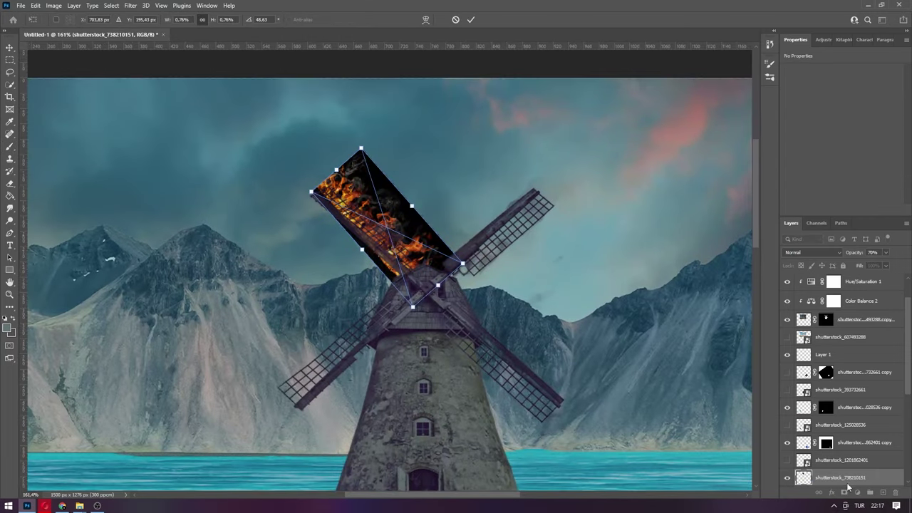
pyautogui.moveTo(848, 477); pyautogui.dragTo(848, 281)
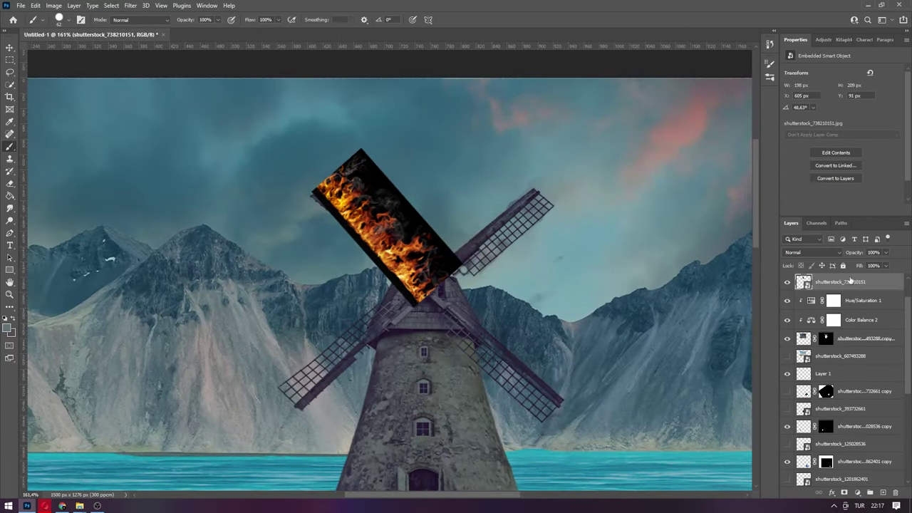
pyautogui.moveTo(427, 214); pyautogui.dragTo(374, 237)
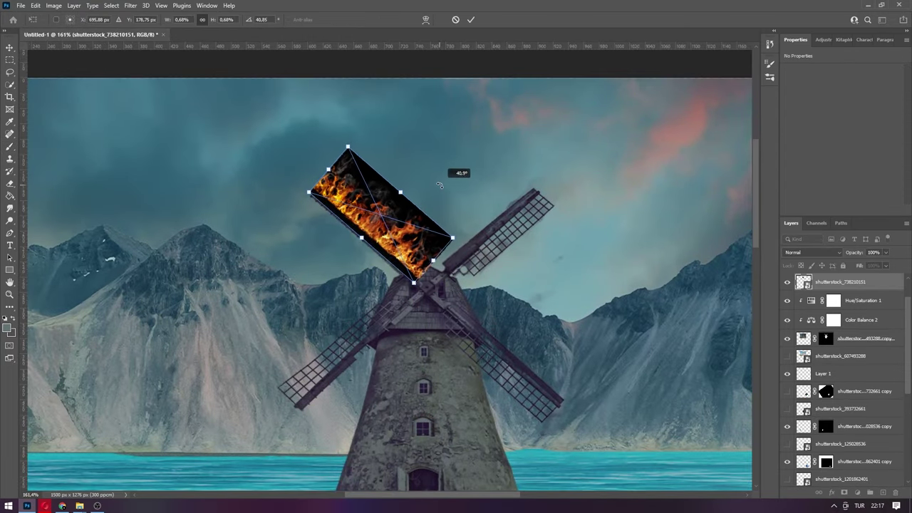
pyautogui.press('Return')
# Set the fire layer's blend mode to Lighten to drop its black background.
pyautogui.press('b')
pyautogui.click(813, 252)
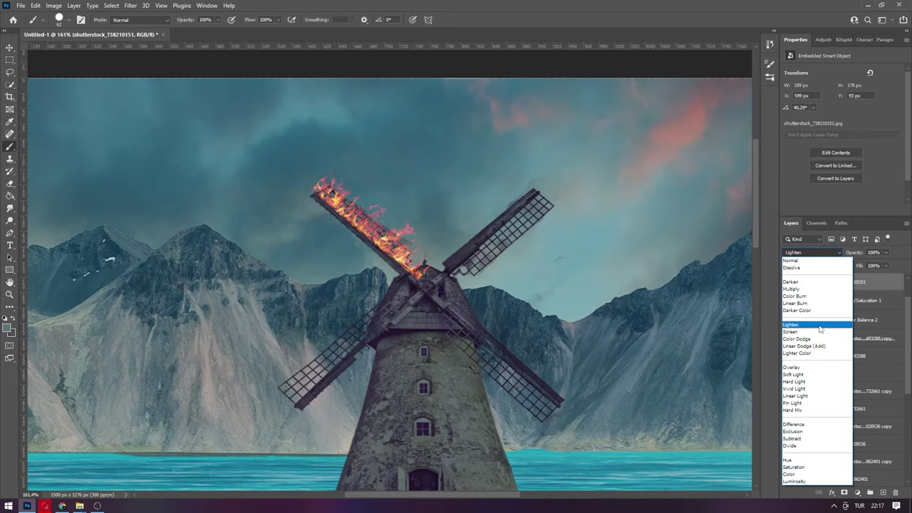
pyautogui.click(802, 315)
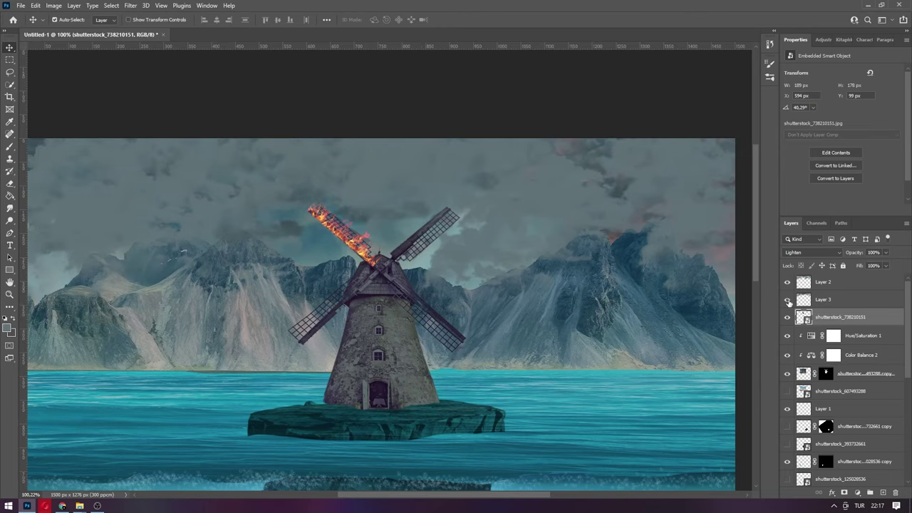
pyautogui.scroll(1, 358, 267)
# Add a new smoke layer and choose the 03.png nebula brush.
pyautogui.click(884, 493)
pyautogui.press('b')
pyautogui.rightClick(474, 242)
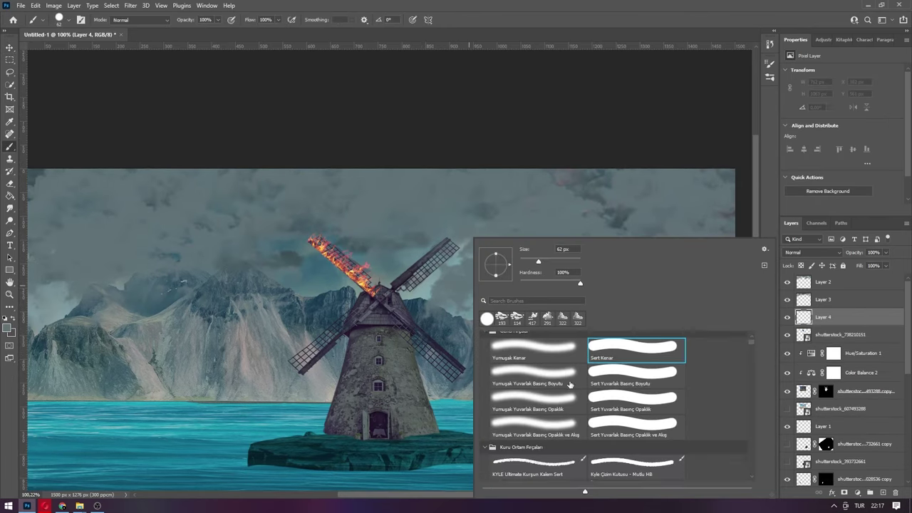
pyautogui.scroll(-3, 752, 359)
pyautogui.scroll(-3, 752, 358)
pyautogui.scroll(-3, 705, 401)
pyautogui.scroll(-2, 706, 401)
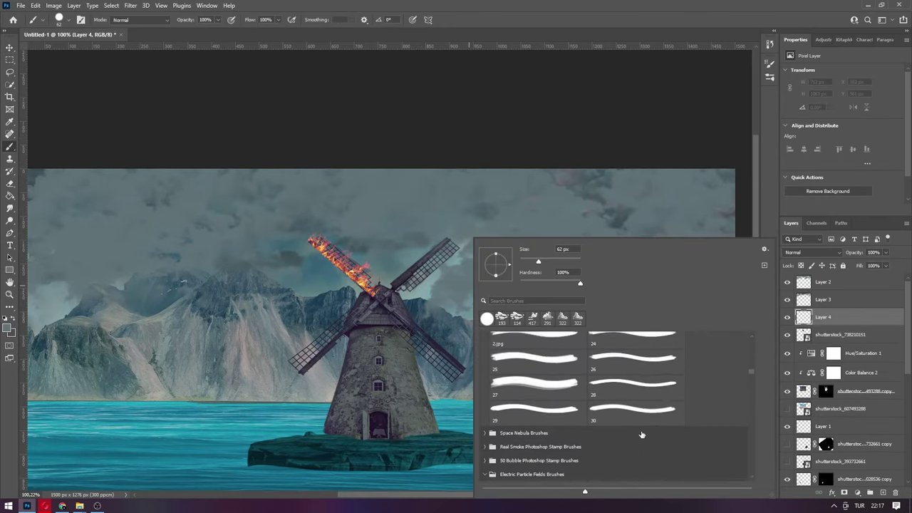
pyautogui.scroll(-2, 705, 401)
pyautogui.click(538, 431)
# Set a dark paint colour and stamp a dark nebula smoke mark in the sky.
pyautogui.rightClick(193, 239)
pyautogui.press('Escape')
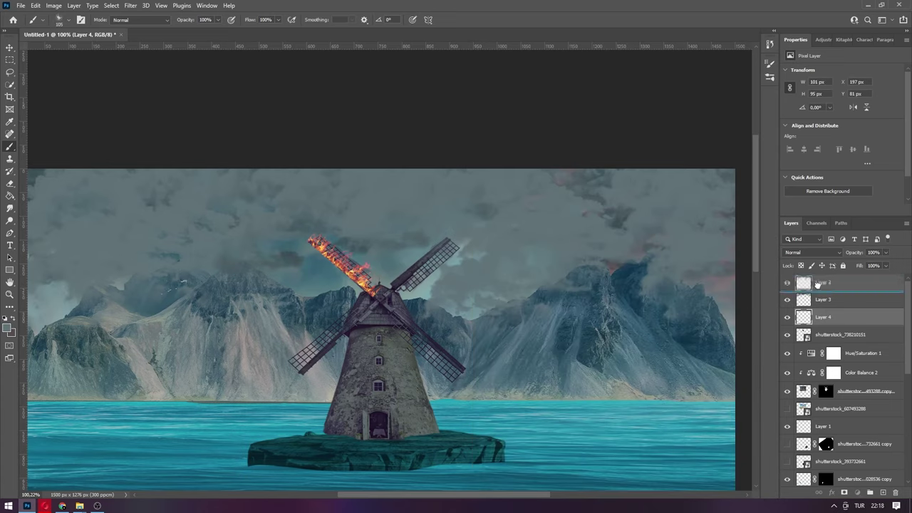
pyautogui.click(8, 328)
pyautogui.click(816, 181)
pyautogui.click(358, 204)
# Sample the teal of the water as the paint colour.
pyautogui.scroll(5, 524, 218)
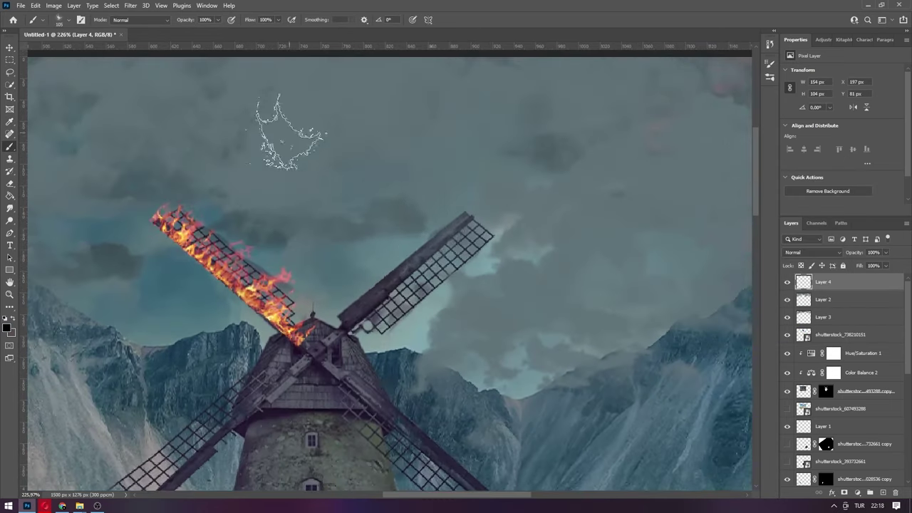
pyautogui.rightClick(428, 164)
pyautogui.press('Escape')
pyautogui.rightClick(524, 217)
pyautogui.press('Escape')
pyautogui.scroll(-3, 307, 366)
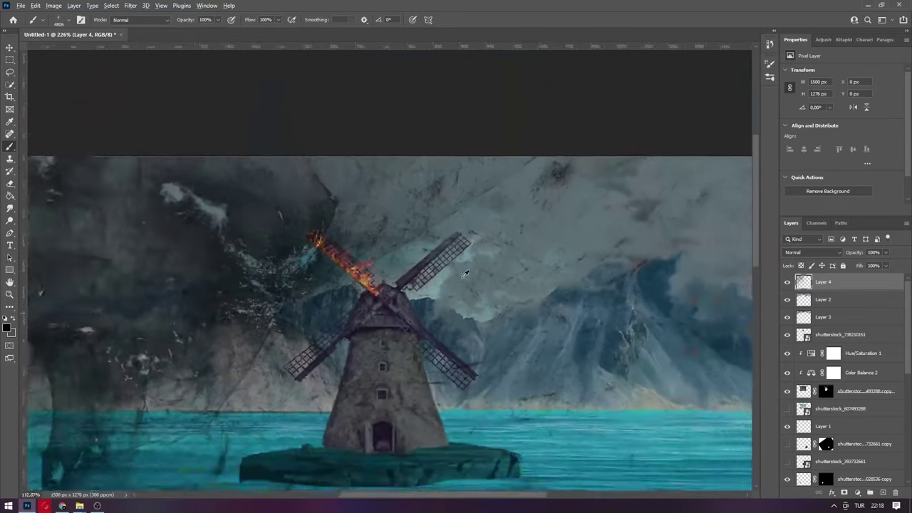
pyautogui.scroll(-3, 307, 366)
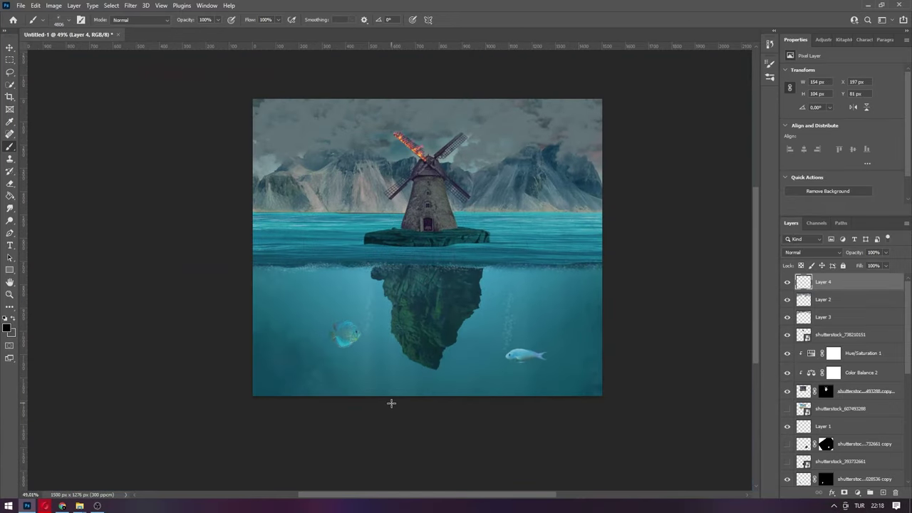
pyautogui.keyDown('alt'); pyautogui.click(306, 378); pyautogui.keyUp('alt')
pyautogui.scroll(2, 424, 253)
pyautogui.scroll(3, 424, 253)
# Pick a Real Smoke brush, reset colours to black and white, and stamp smoke above the burning blade.
pyautogui.rightClick(424, 253)
pyautogui.scroll(-2, 491, 407)
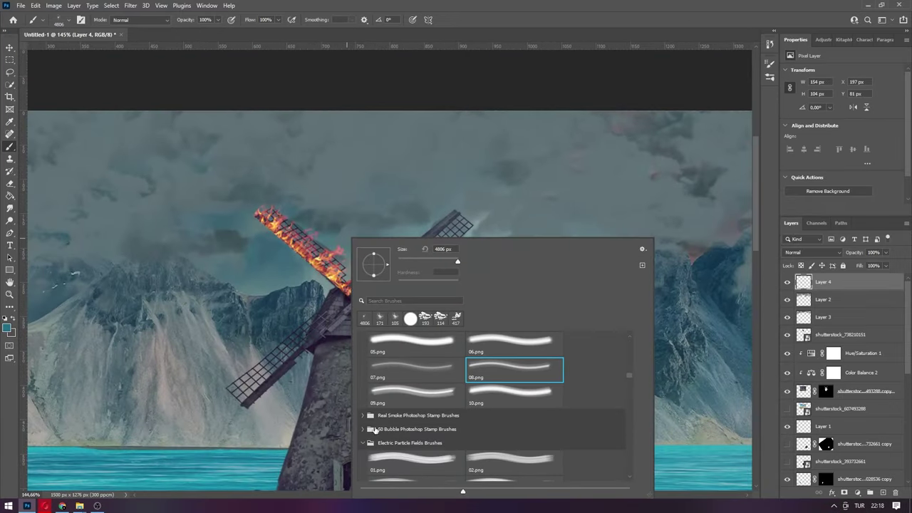
pyautogui.click(389, 453)
pyautogui.press('Escape')
pyautogui.hscroll(-1, 122, 367)
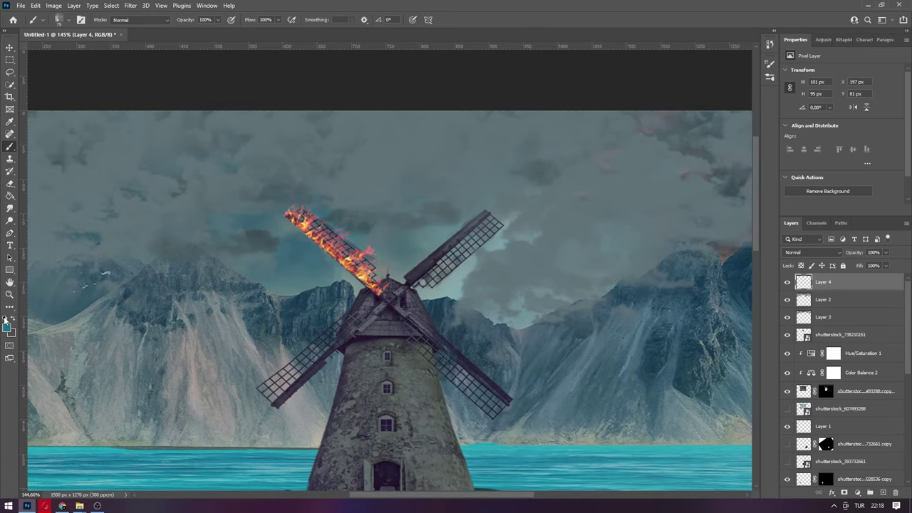
pyautogui.press('d')
pyautogui.scroll(3, 328, 249)
pyautogui.rightClick(300, 206)
pyautogui.click(458, 432)
pyautogui.press('Escape')
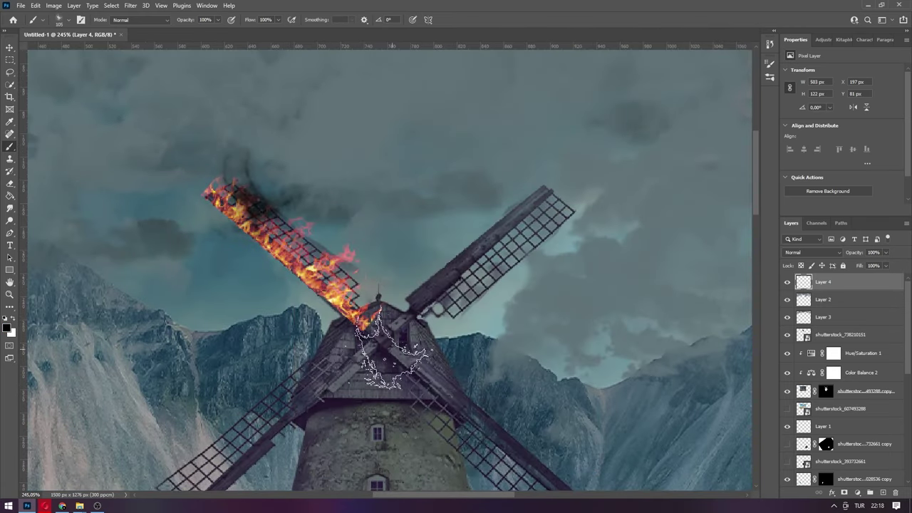
pyautogui.click(242, 164)
# Choose Lightning Brush 5 from the brush presets.
pyautogui.rightClick(315, 231)
pyautogui.press('Escape')
pyautogui.scroll(-3, 306, 235)
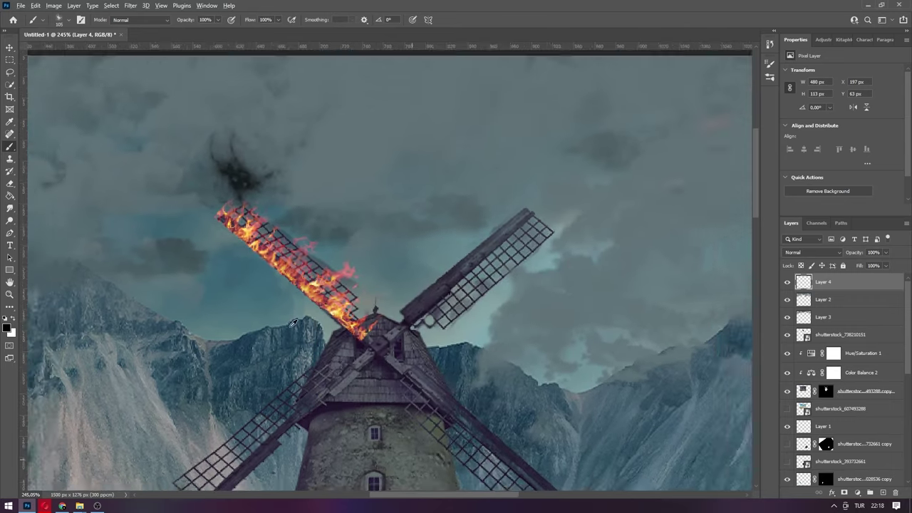
pyautogui.rightClick(303, 230)
pyautogui.scroll(-5, 535, 434)
pyautogui.scroll(-5, 535, 434)
pyautogui.scroll(5, 578, 386)
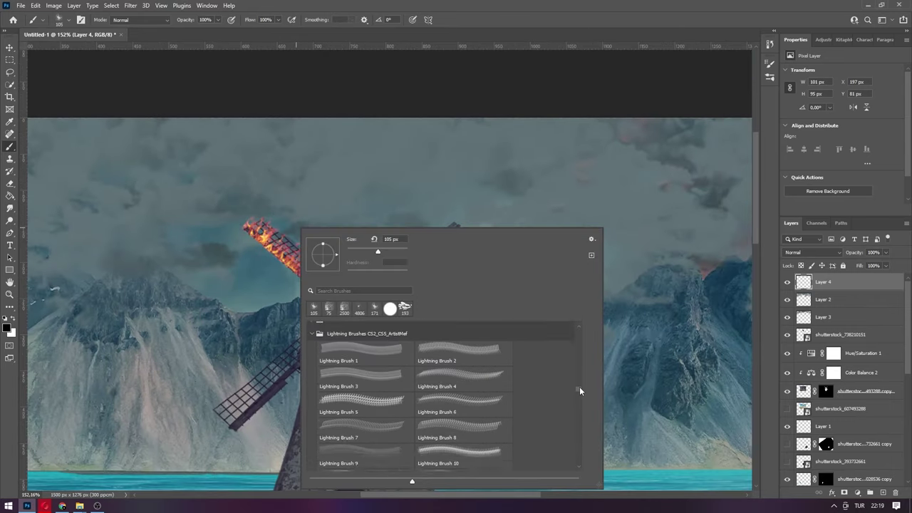
pyautogui.scroll(3, 578, 387)
pyautogui.doubleClick(361, 420)
pyautogui.rightClick(307, 183)
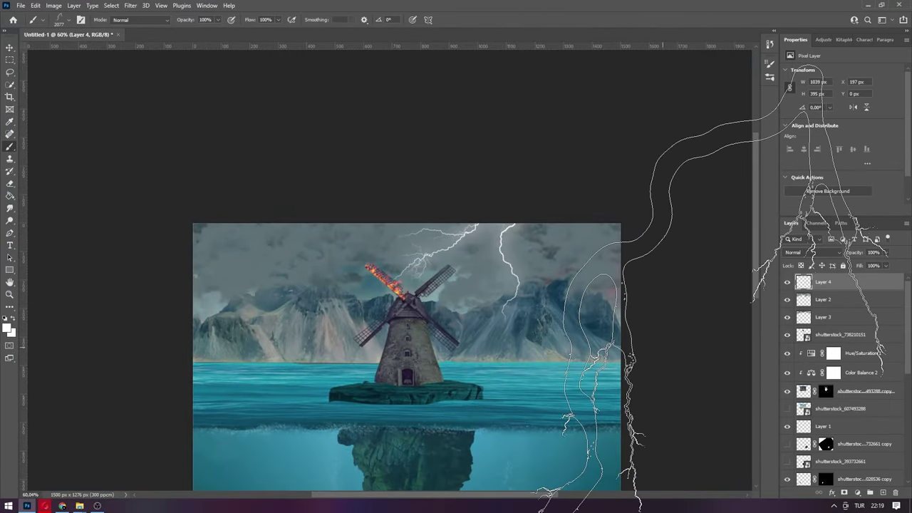
# Blend the lightning layer into the stormy sky with Hard Light mode.
pyautogui.click(812, 253)
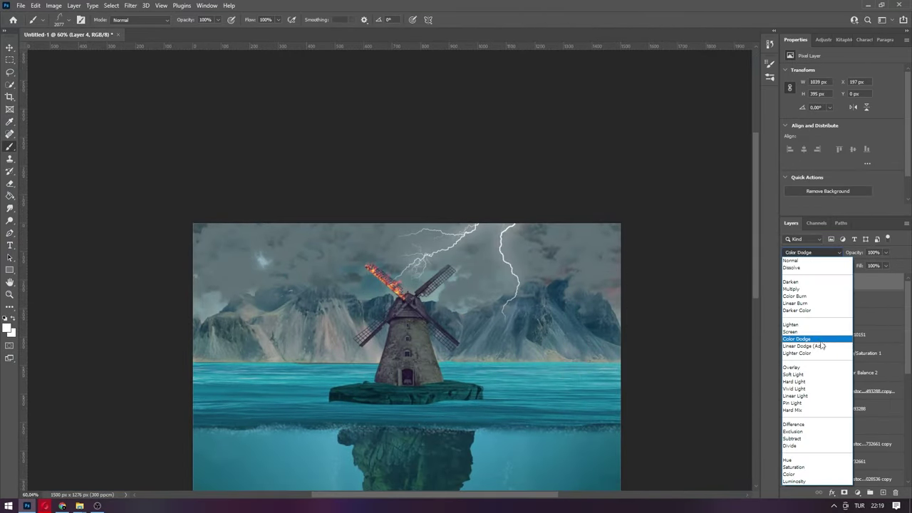
pyautogui.click(823, 384)
pyautogui.click(9, 47)
pyautogui.scroll(-2, 570, 392)
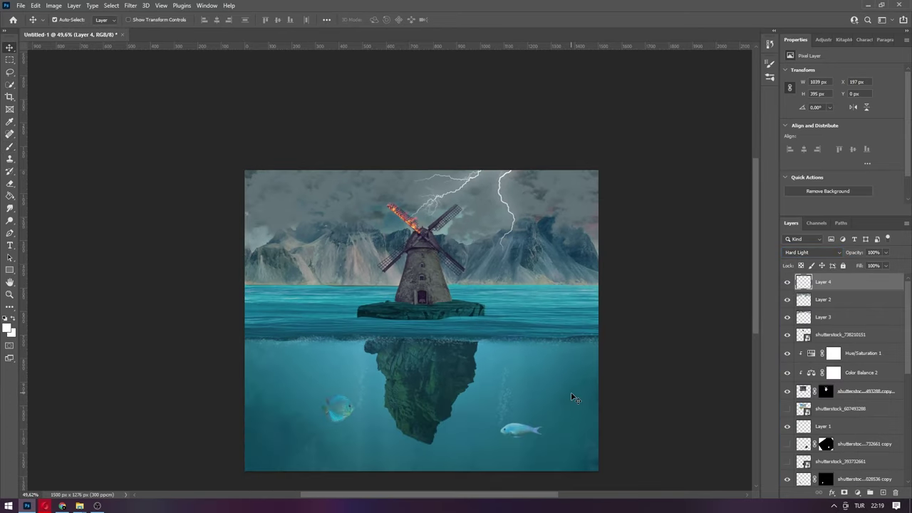
pyautogui.scroll(1, 571, 392)
pyautogui.scroll(1, 477, 205)
pyautogui.scroll(1, 478, 204)
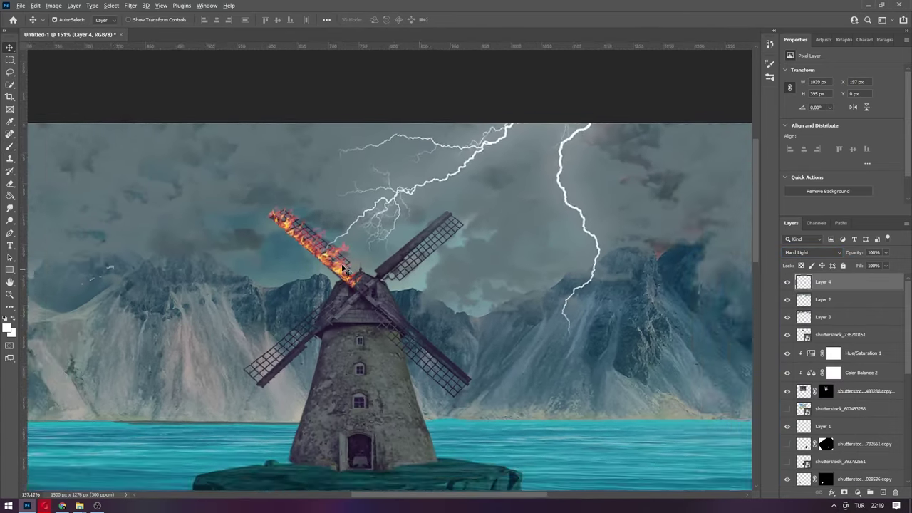
pyautogui.scroll(-2, 376, 269)
pyautogui.scroll(-1, 376, 269)
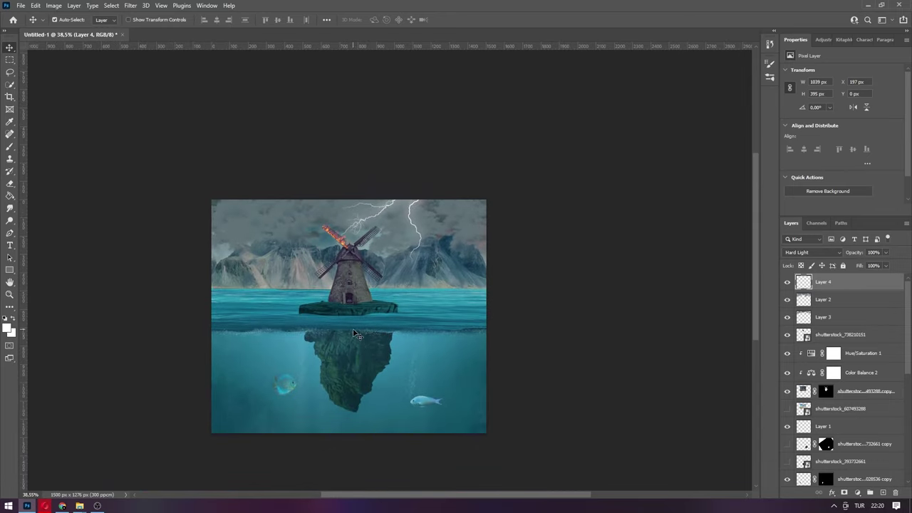
pyautogui.scroll(-1, 354, 329)
pyautogui.scroll(3, 390, 272)
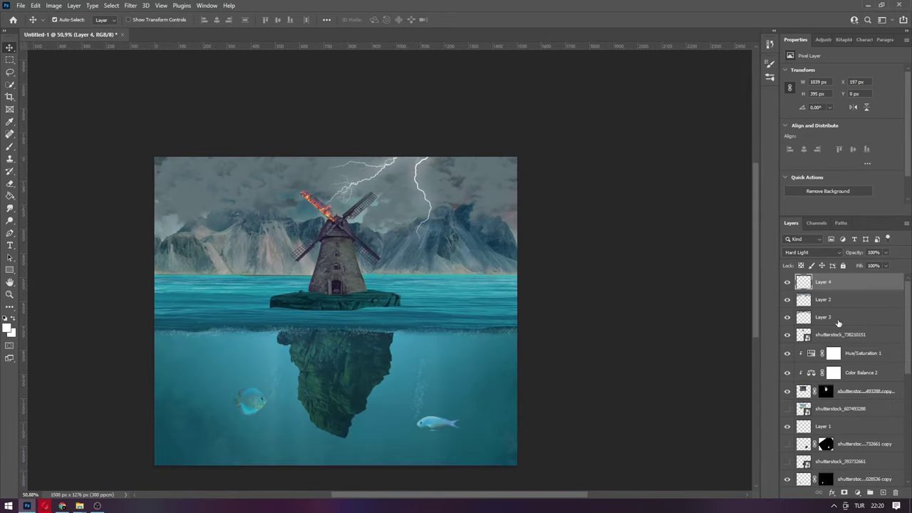
# Merge the visible layers into one and select the whole canvas.
pyautogui.hotkey('ctrl', 'alt', 'a')
pyautogui.hotkey('ctrl', 'e')
pyautogui.click(131, 5)
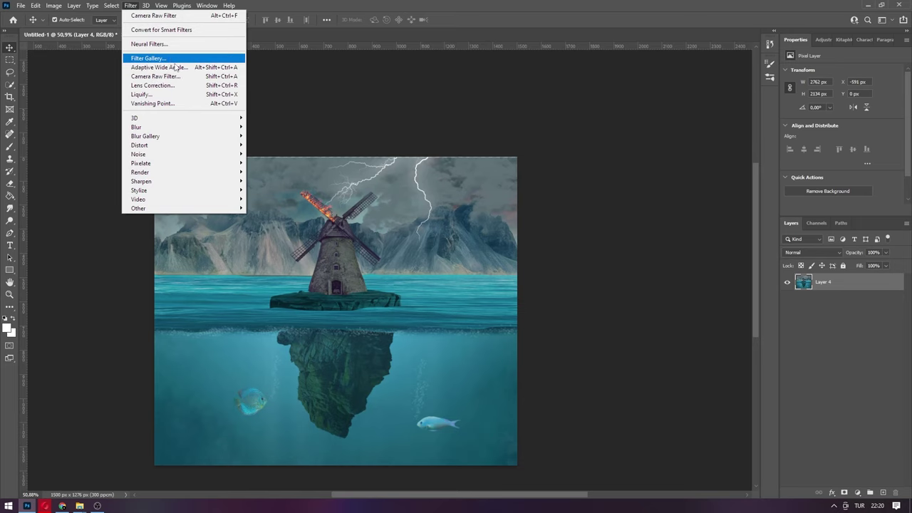
pyautogui.press('Escape')
pyautogui.hotkey('ctrl', 'a')
pyautogui.click(130, 5)
pyautogui.press('Escape')
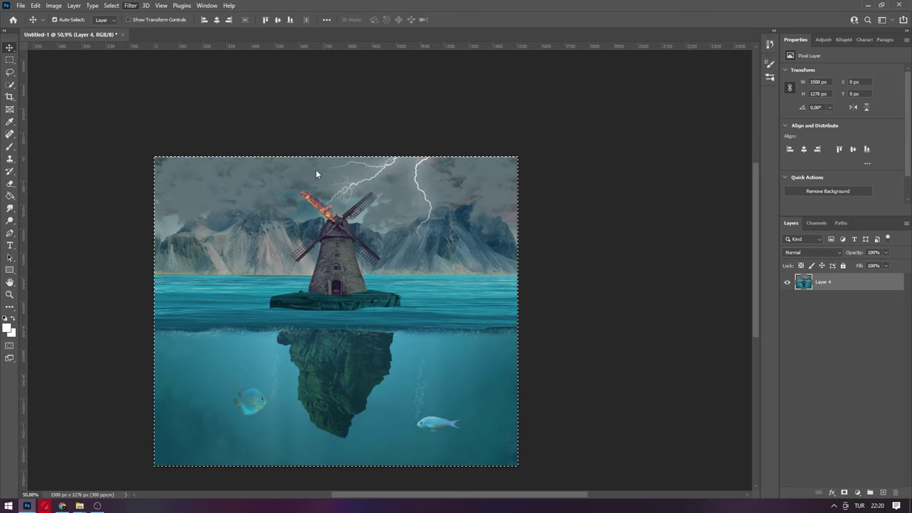
# Cool the colour temperature in the Camera Raw Filter and apply the grade.
pyautogui.hotkey('ctrl', 'shift', 'a')
pyautogui.click(623, 147)
pyautogui.moveTo(657, 185); pyautogui.dragTo(647, 185)
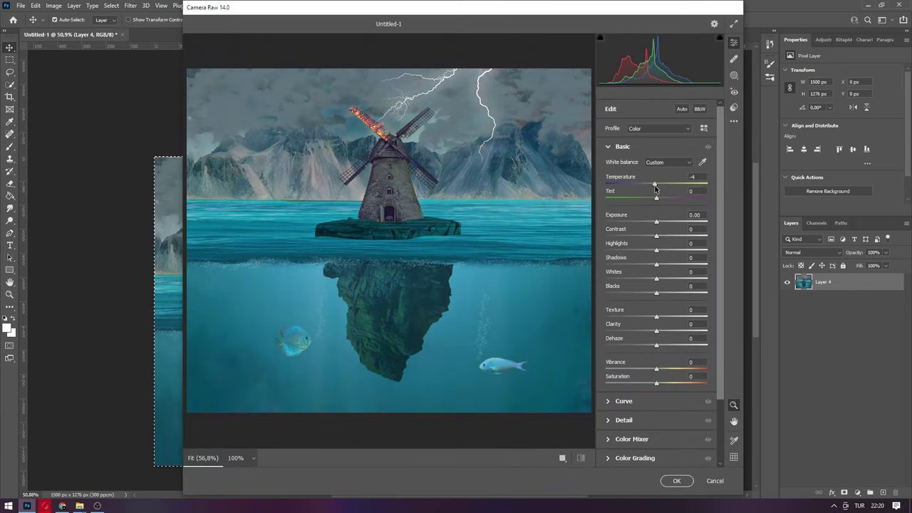
pyautogui.press('Return')
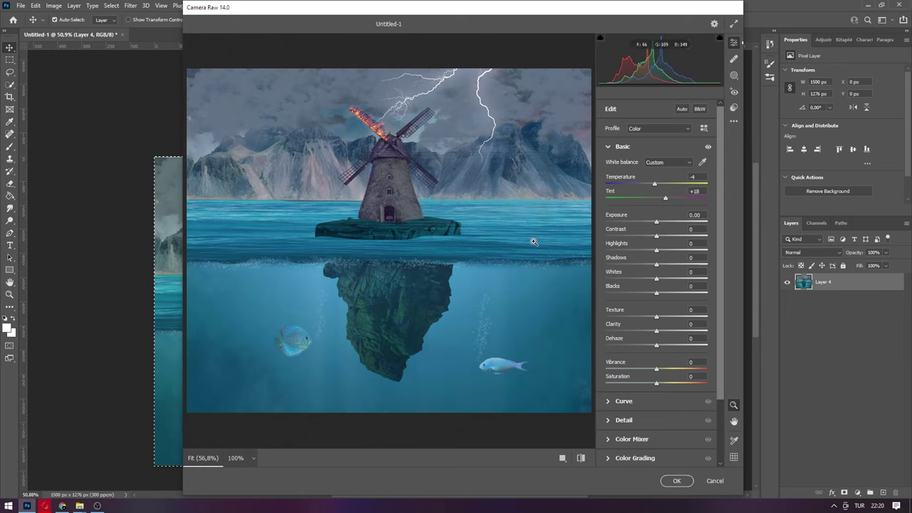
pyautogui.scroll(3, 494, 320)
# Paint over the pale left horizon seam on the sea layer's mask with a soft brush.
pyautogui.press('b')
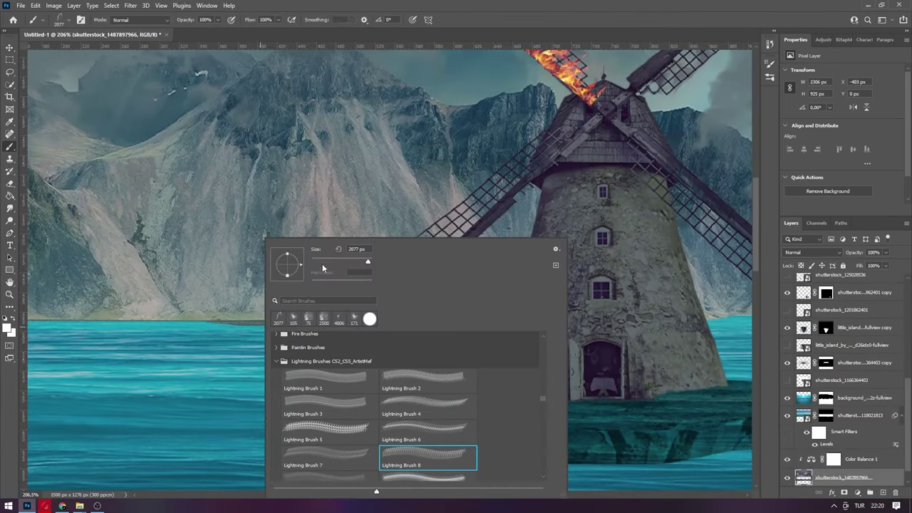
pyautogui.rightClick(265, 238)
pyautogui.scroll(5, 385, 352)
pyautogui.doubleClick(324, 354)
pyautogui.moveTo(219, 323); pyautogui.dragTo(255, 324)
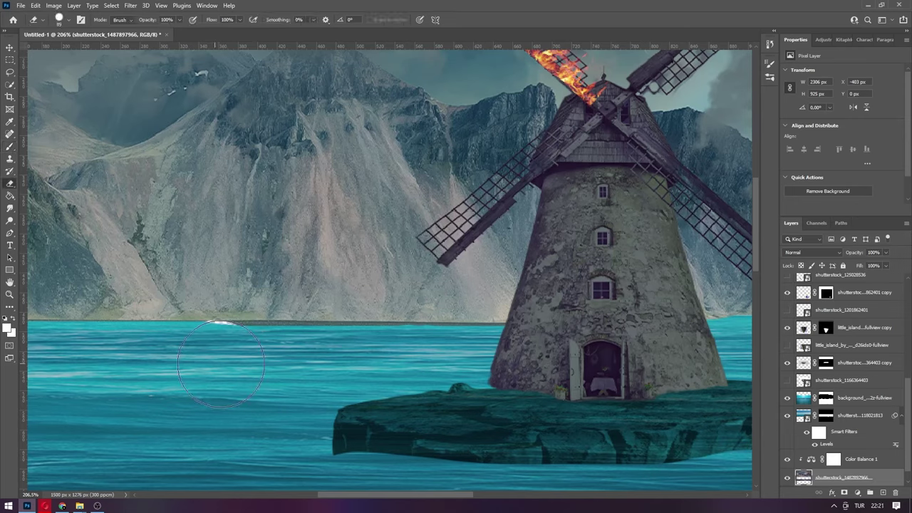
pyautogui.click(826, 415)
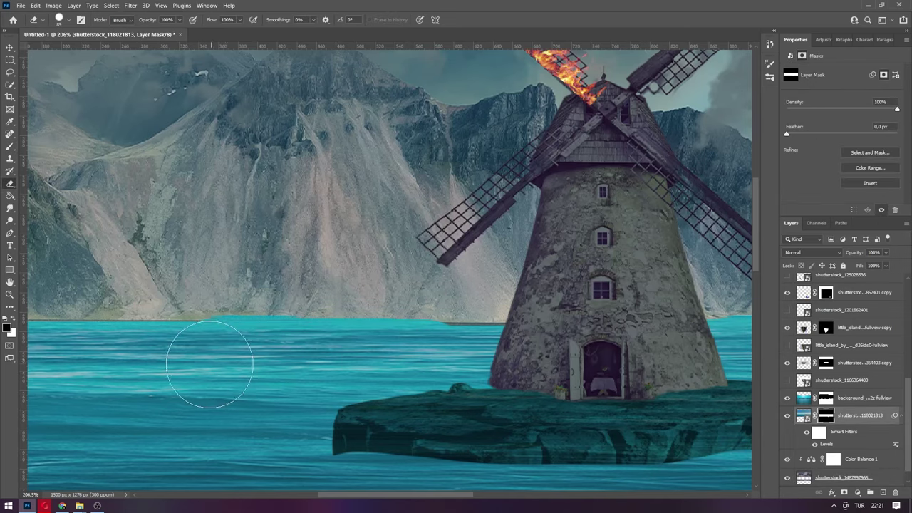
# Zoom out to the whole image and stamp all visible layers into a merged layer.
pyautogui.scroll(-2, 162, 362)
pyautogui.scroll(-2, 171, 371)
pyautogui.scroll(-1, 181, 382)
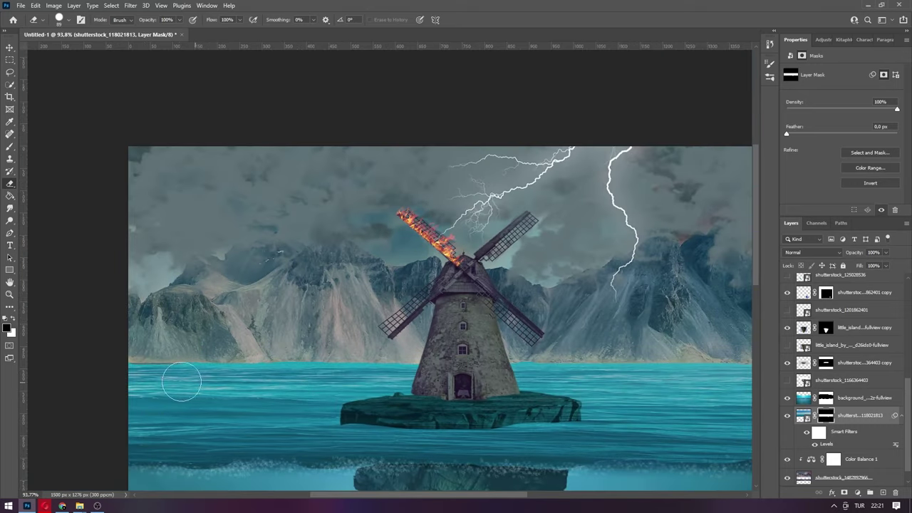
pyautogui.scroll(-1, 157, 385)
pyautogui.scroll(-1, 183, 432)
pyautogui.scroll(-2, 249, 383)
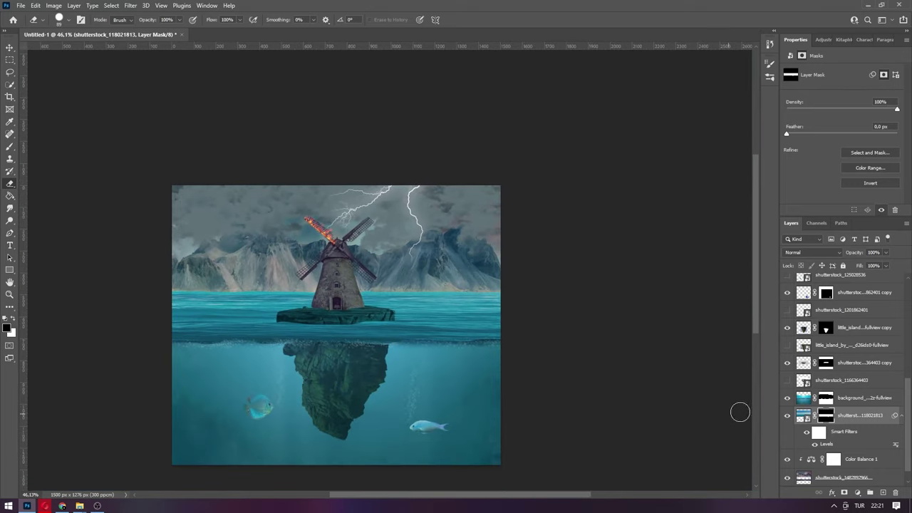
pyautogui.scroll(-1, 894, 470)
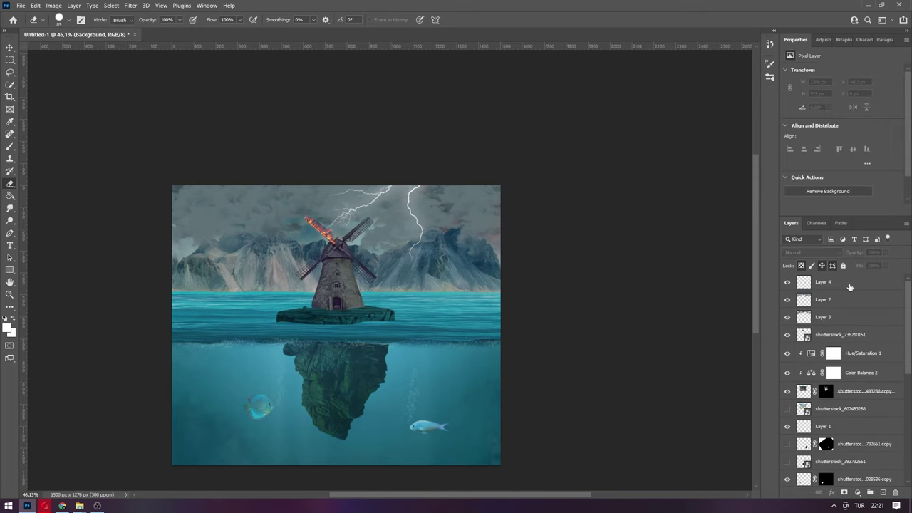
pyautogui.hotkey('ctrl', 'alt', 'shift', 'e')
# In Camera Raw, set exposure to -0.30, whites to -7 and dehaze to +6.
pyautogui.click(131, 5)
pyautogui.click(158, 76)
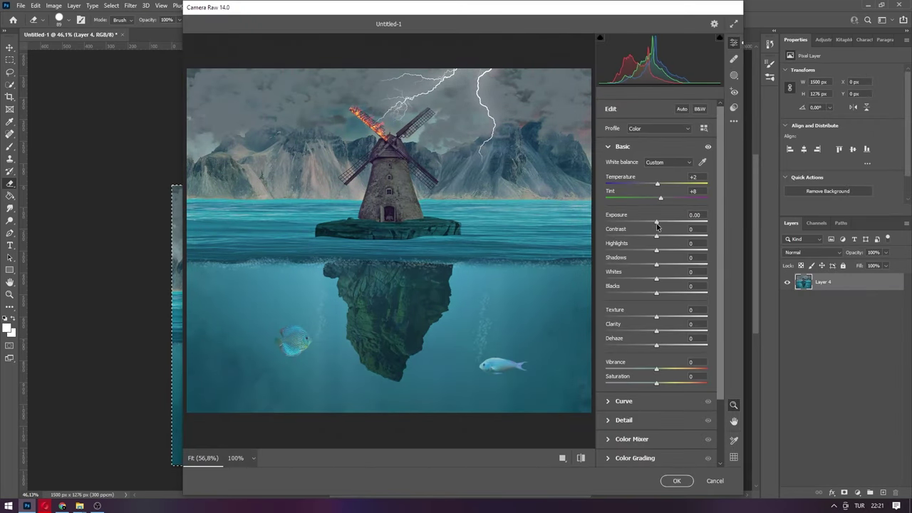
pyautogui.moveTo(656, 222)
pyautogui.mouseDown()
pyautogui.moveTo(672, 250)
pyautogui.moveTo(715, 266)
pyautogui.mouseUp()
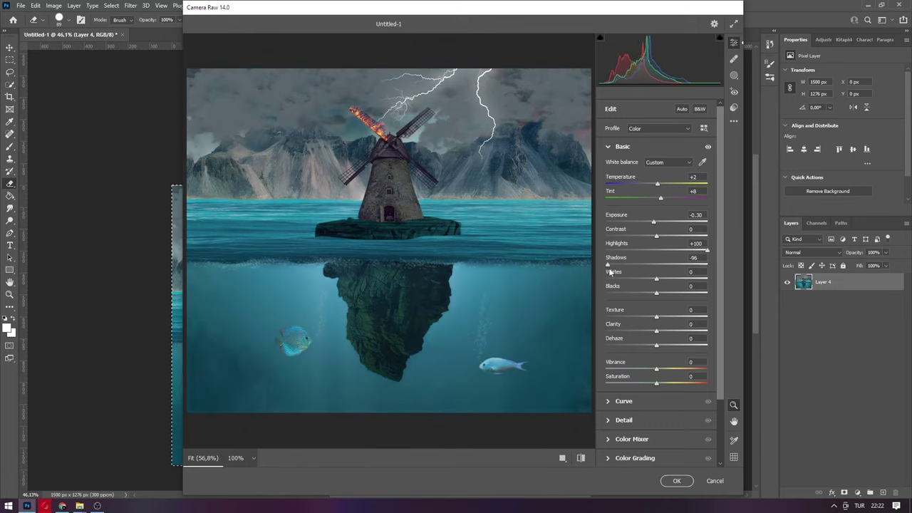
pyautogui.moveTo(616, 279); pyautogui.dragTo(653, 278)
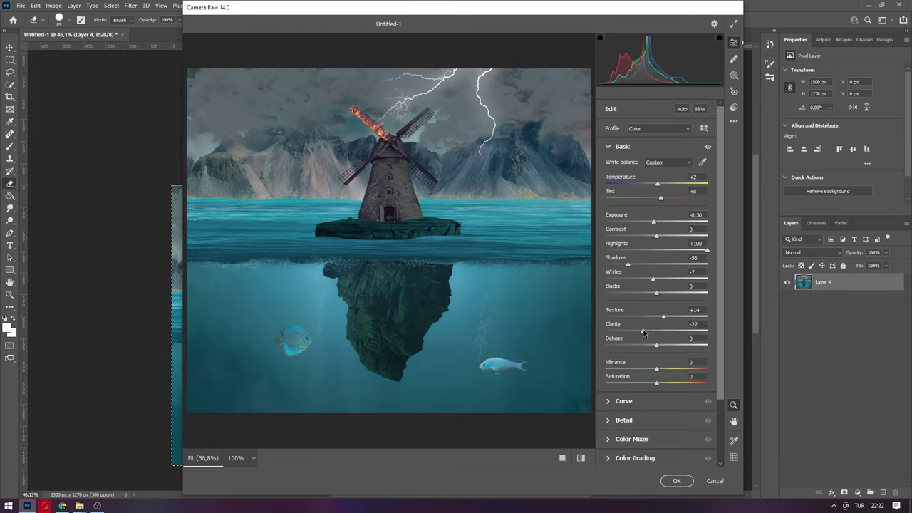
pyautogui.moveTo(657, 343); pyautogui.dragTo(660, 350)
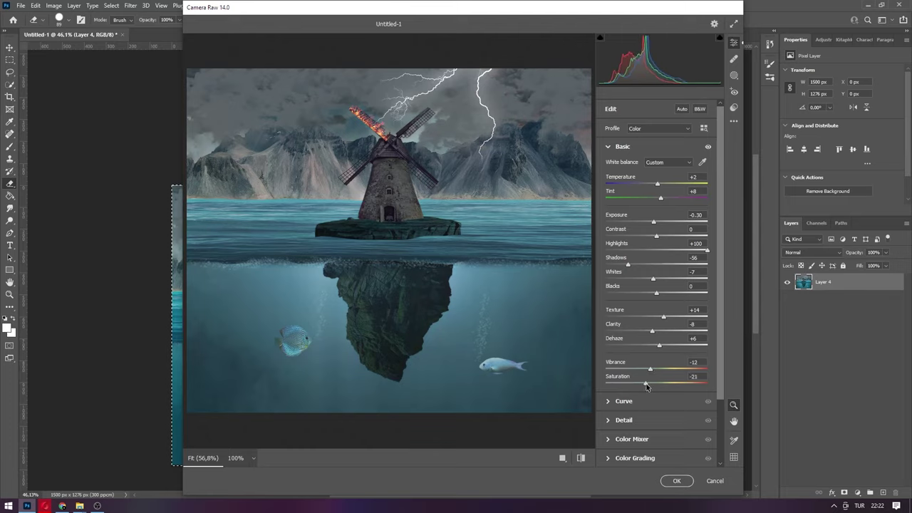
# Darken the image corners with an Optics vignette.
pyautogui.scroll(-5, 654, 432)
pyautogui.click(624, 413)
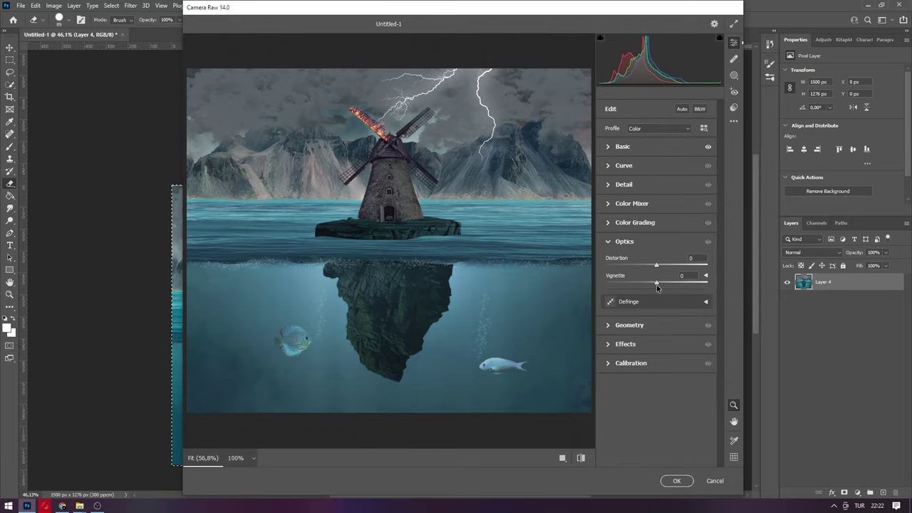
pyautogui.moveTo(654, 285); pyautogui.dragTo(632, 286)
# Apply the Camera Raw grade and enlarge the merged layer to about 104% with Free Transform.
pyautogui.click(677, 480)
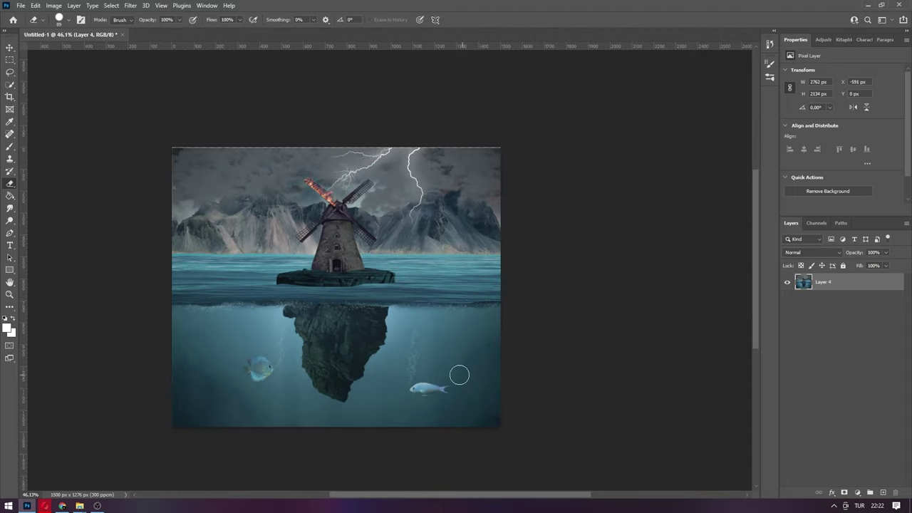
pyautogui.hotkey('ctrl', 't')
pyautogui.moveTo(345, 123); pyautogui.dragTo(345, 105)
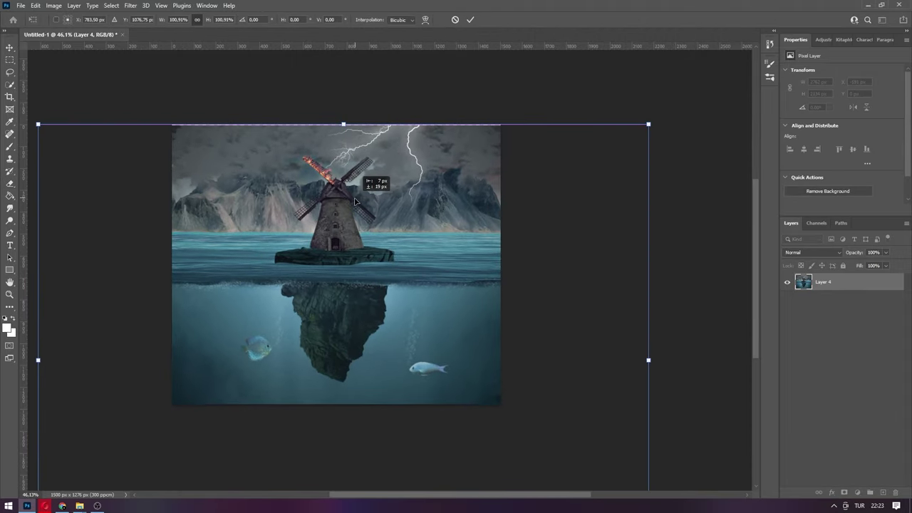
pyautogui.moveTo(649, 341); pyautogui.dragTo(670, 341)
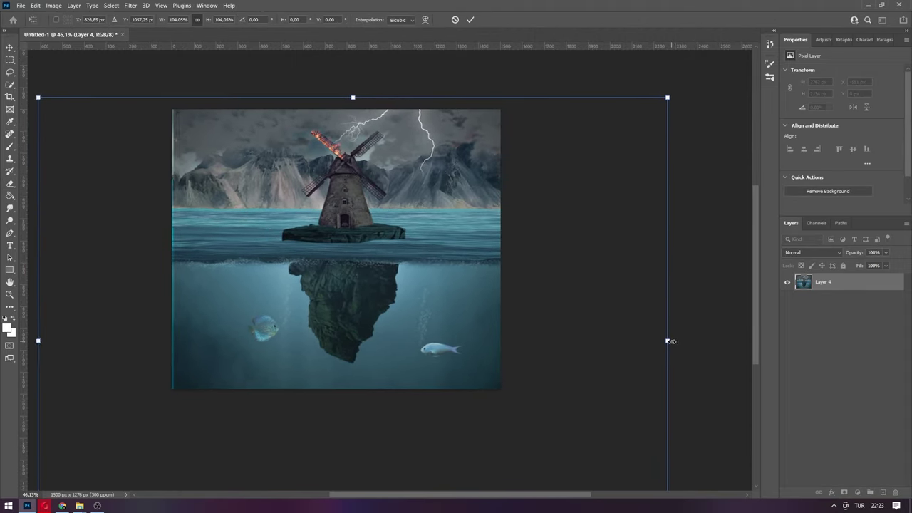